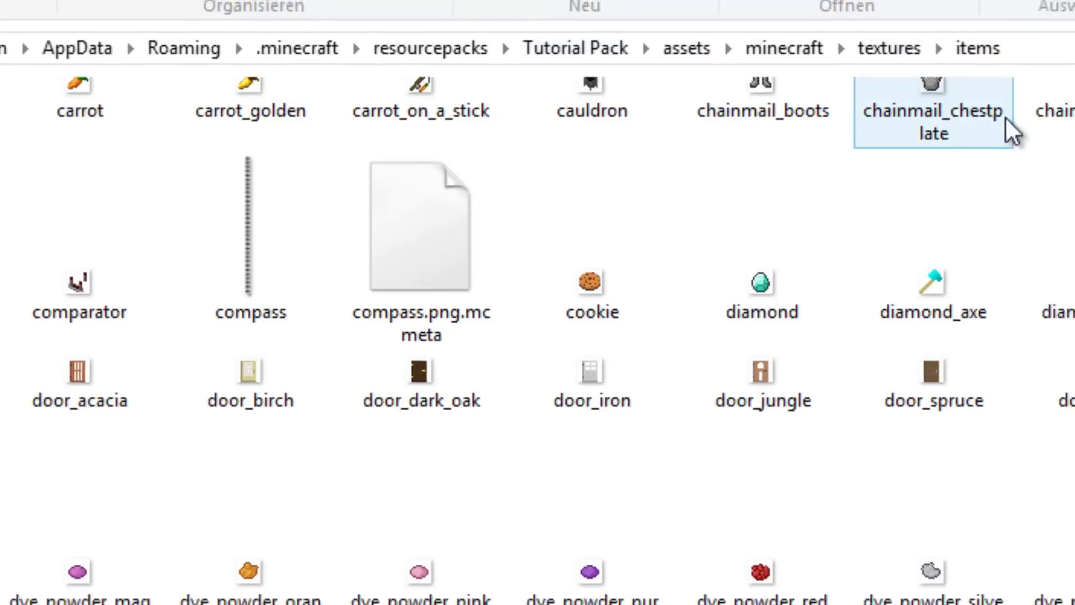
Open the diamond_shovel texture from the items folder with paint.net
click(969, 165)
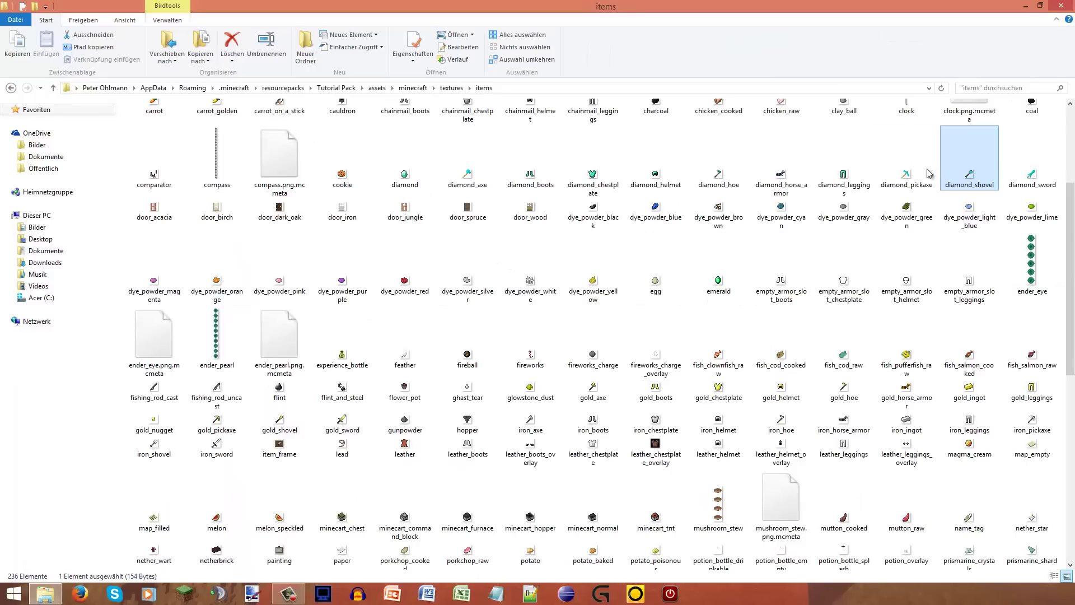
right_click(974, 180)
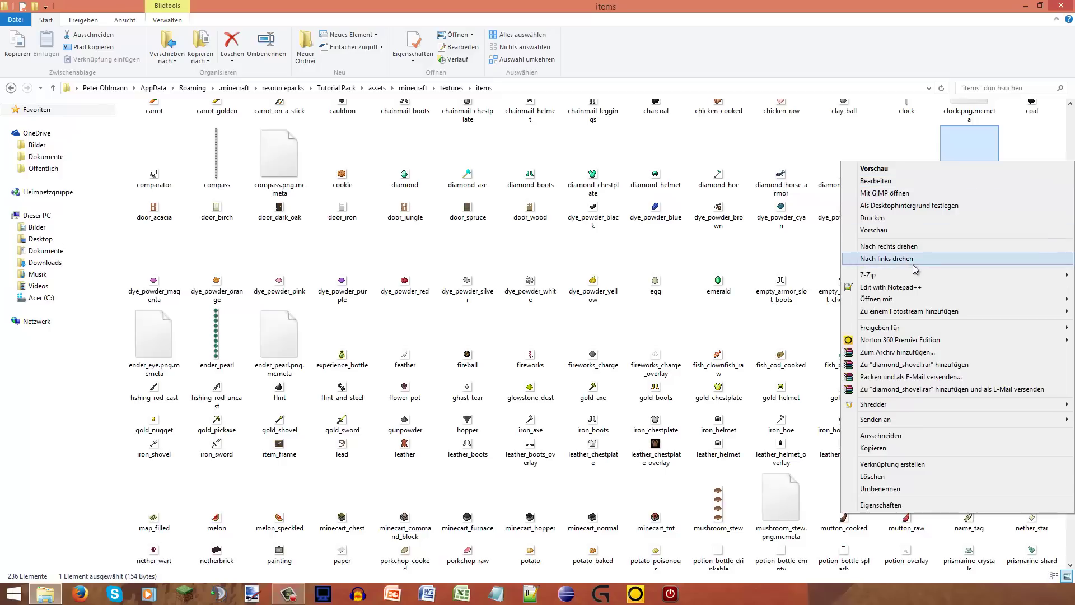
mouse_move(874, 301)
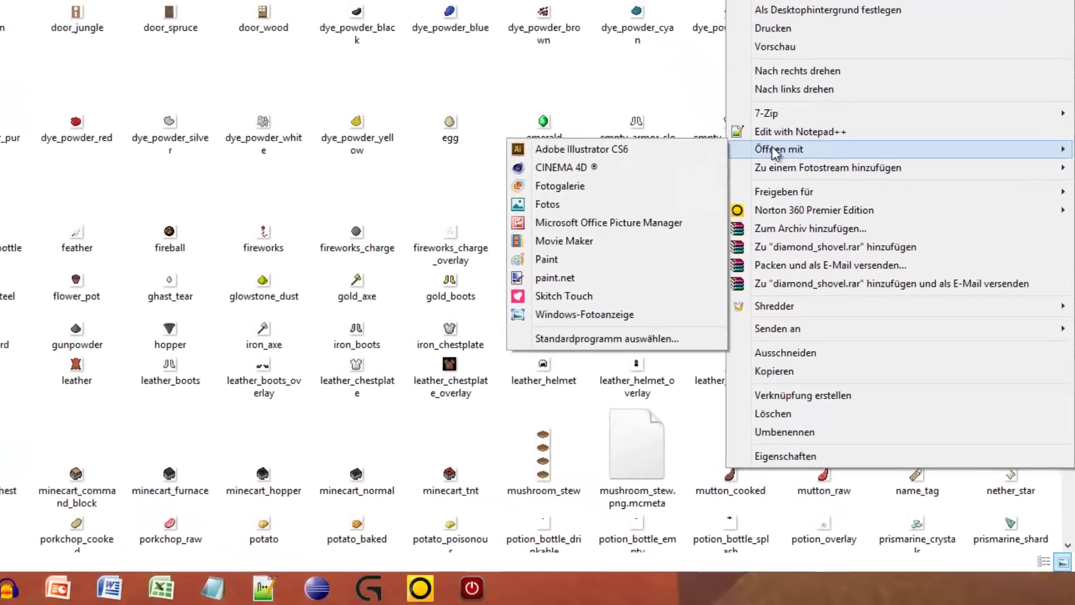
click(546, 278)
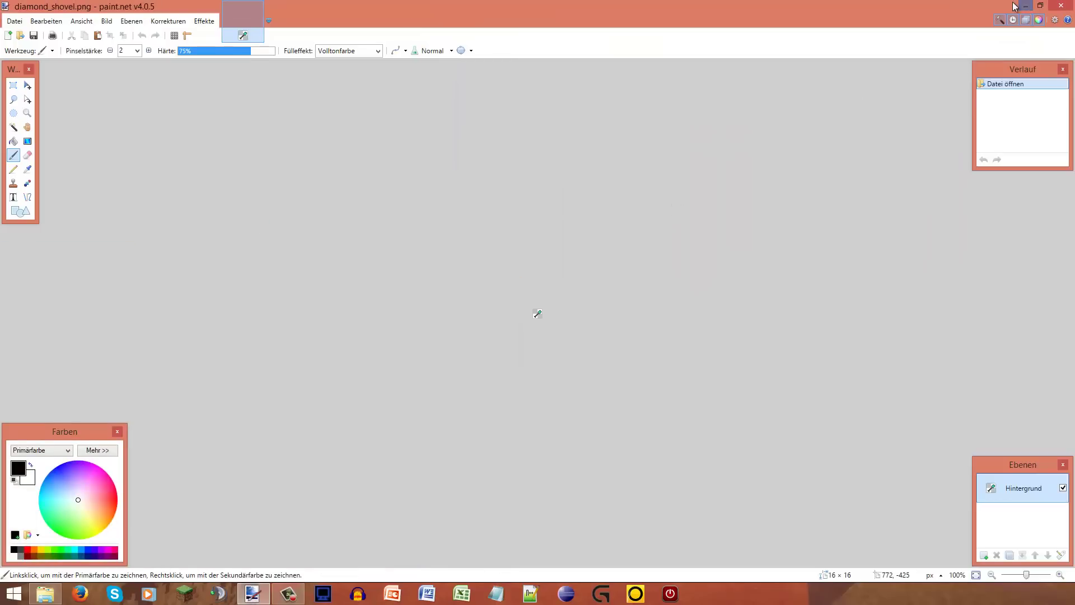
Return to the items folder and open the diamond_axe texture in paint.net as well
click(1022, 6)
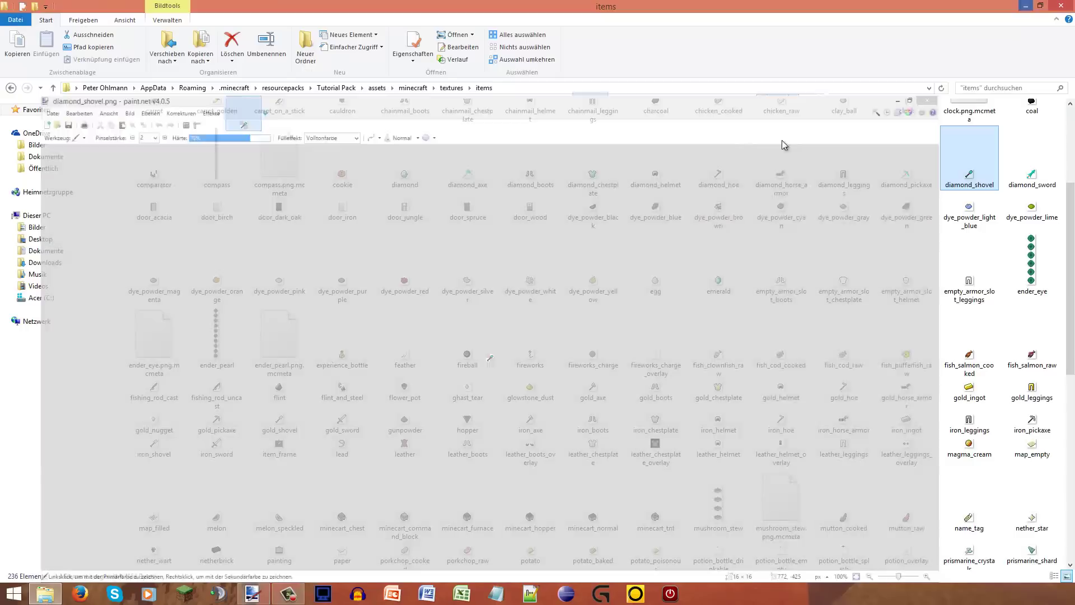
mouse_move(476, 148)
mouse_down()
mouse_move(562, 311)
mouse_move(479, 156)
mouse_move(480, 358)
mouse_move(253, 593)
mouse_move(436, 323)
mouse_up()
click(506, 304)
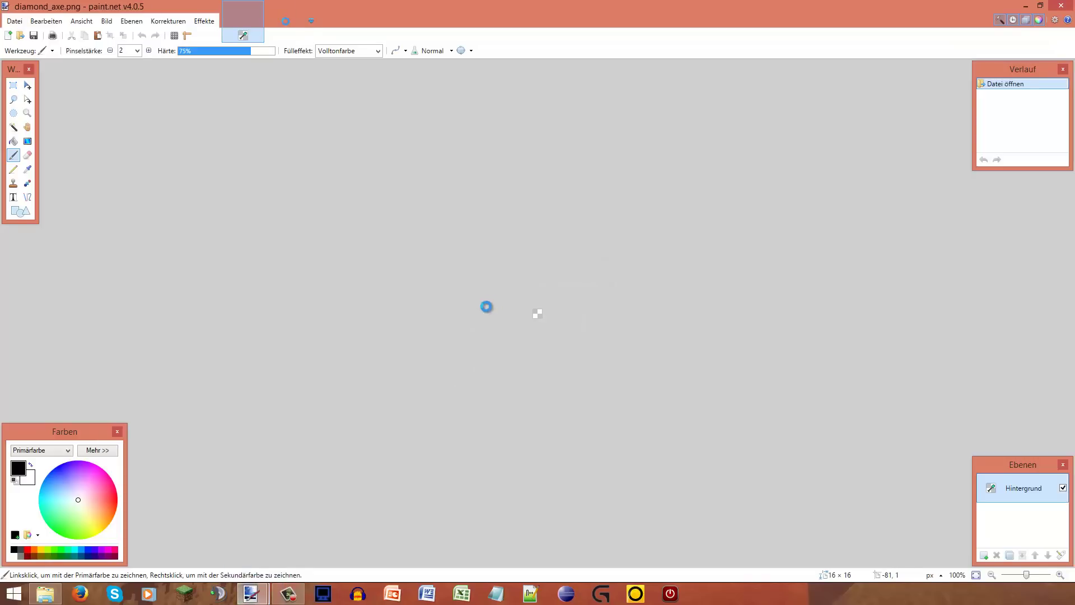
scroll(555, 298, up, 12)
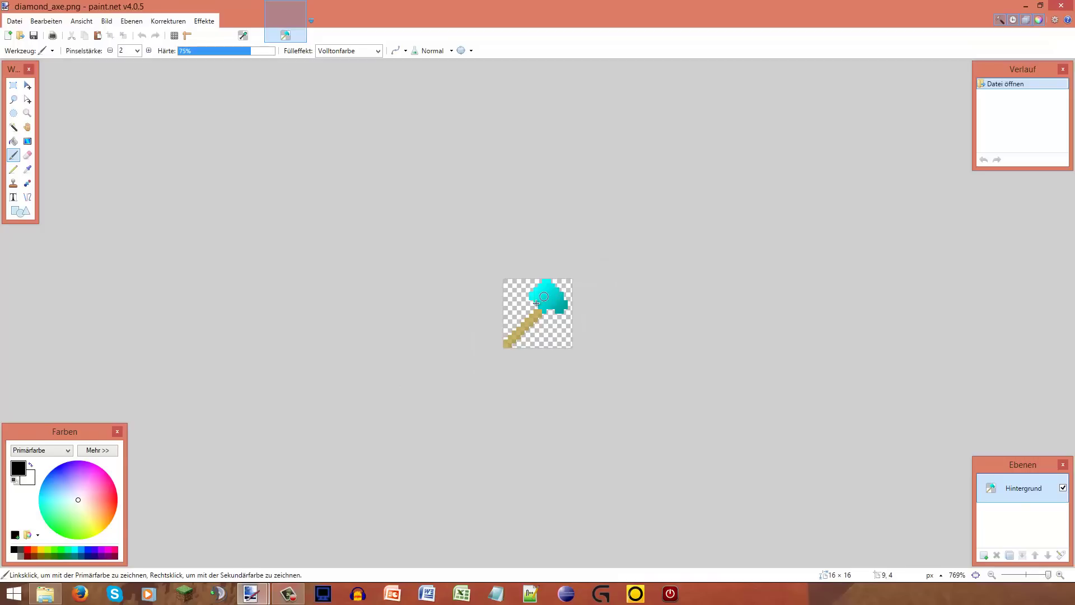
Switch to the diamond_shovel image and set the brush width to 9
click(236, 29)
scroll(537, 303, up, 12)
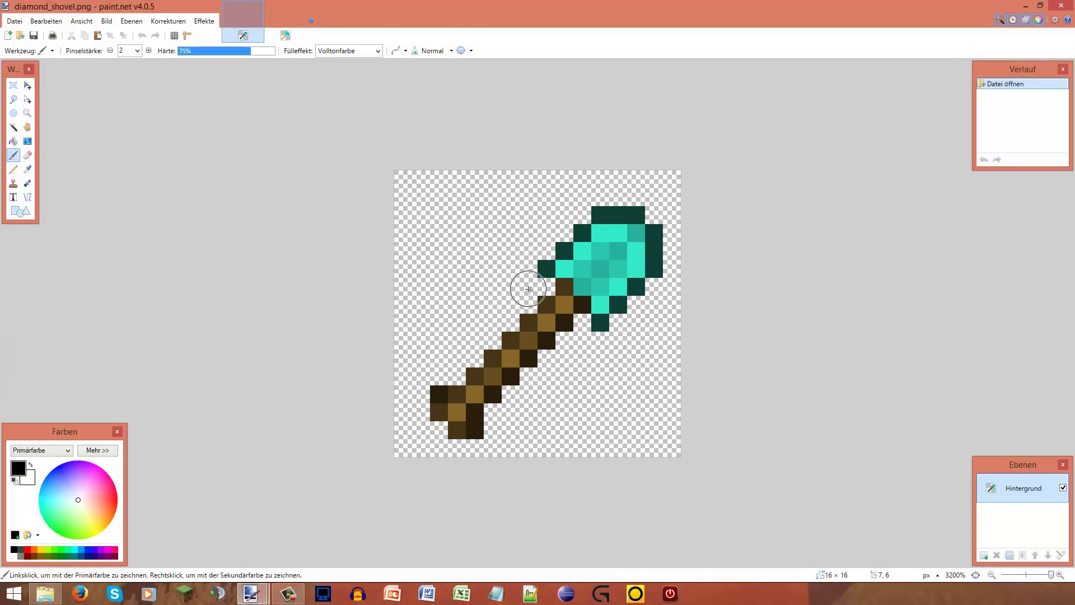
click(130, 51)
text(20)
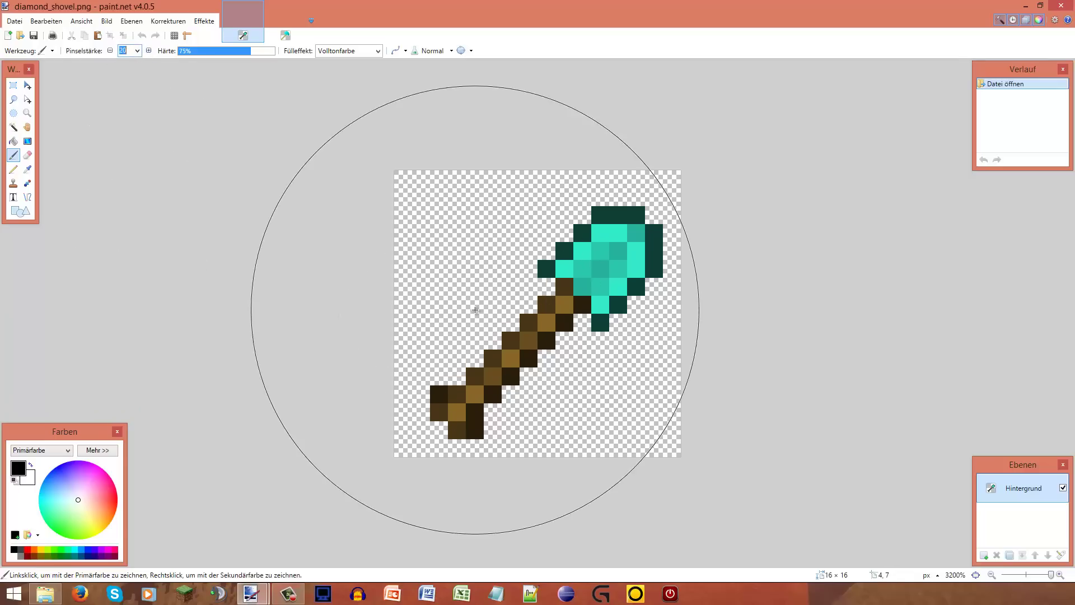
scroll(475, 309, down, 3)
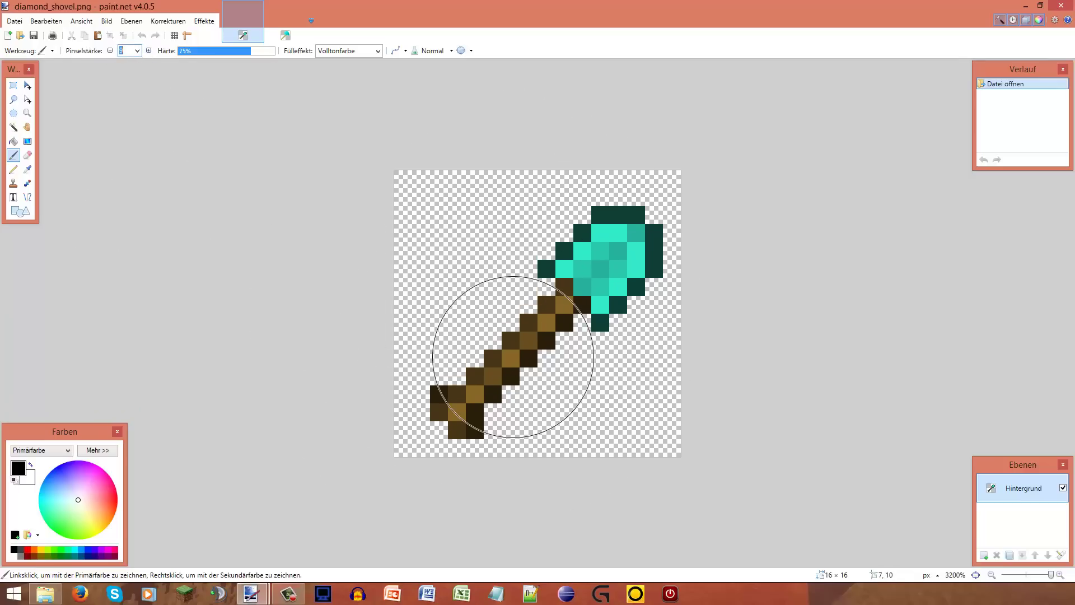
Paint a black stroke over the shovel, and erase the whole image to leave an empty transparent canvas
mouse_move(525, 327)
mouse_down()
mouse_move(503, 338)
mouse_move(579, 334)
mouse_up()
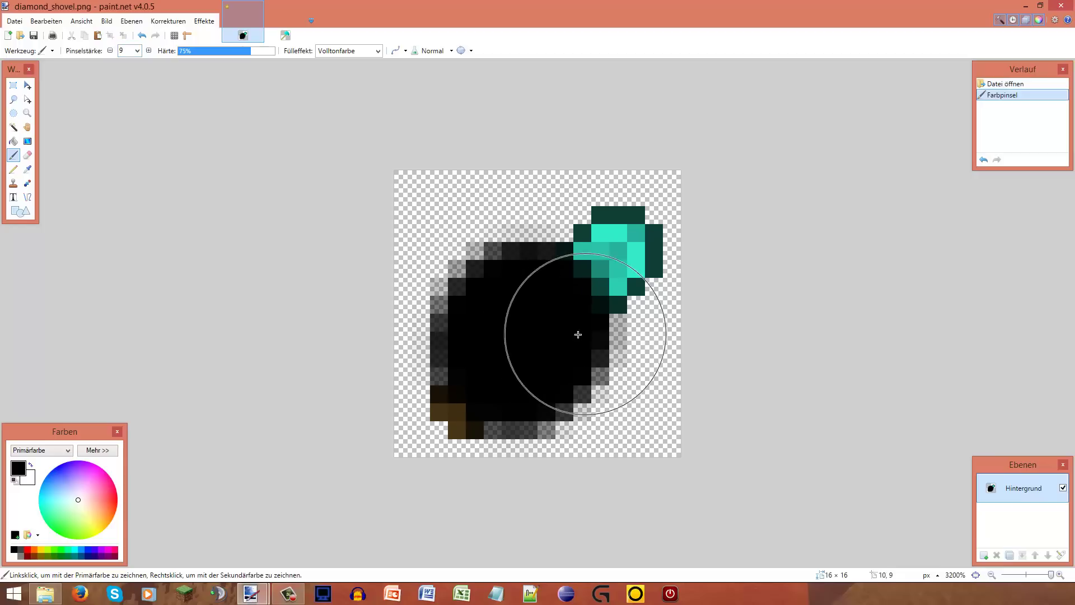
click(27, 155)
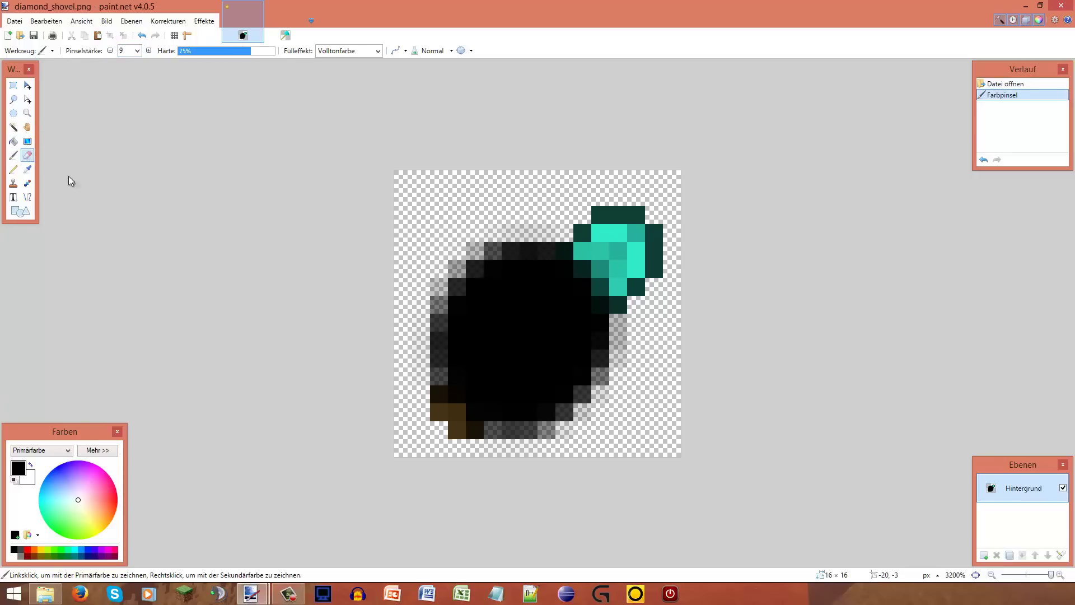
mouse_move(533, 338)
mouse_down()
mouse_move(544, 271)
mouse_move(480, 239)
mouse_move(362, 391)
mouse_move(638, 262)
mouse_move(616, 246)
mouse_up()
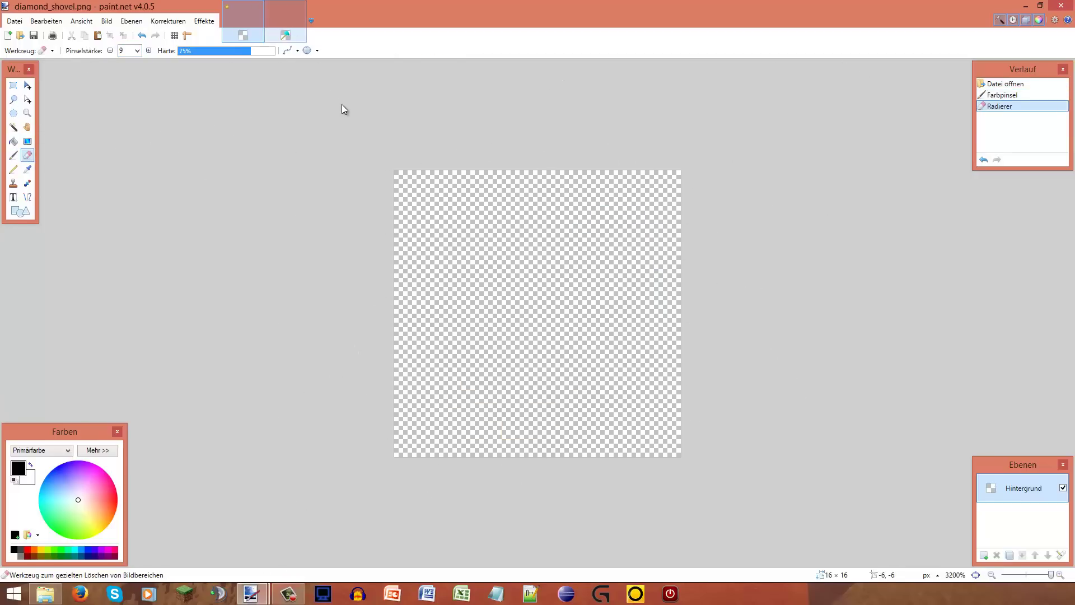
key(s)
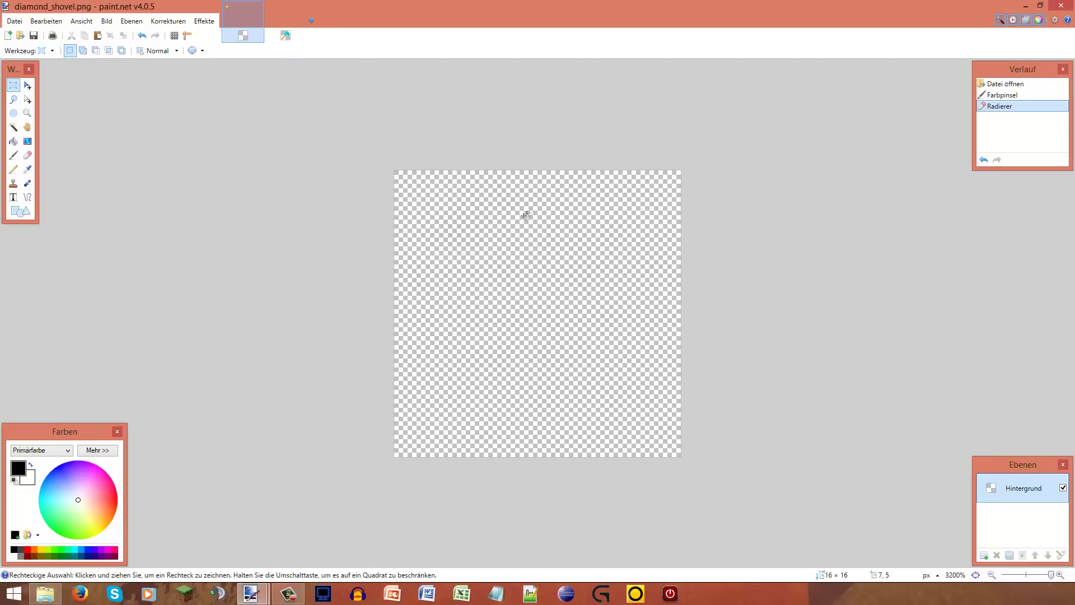
drag(392, 459, 573, 242)
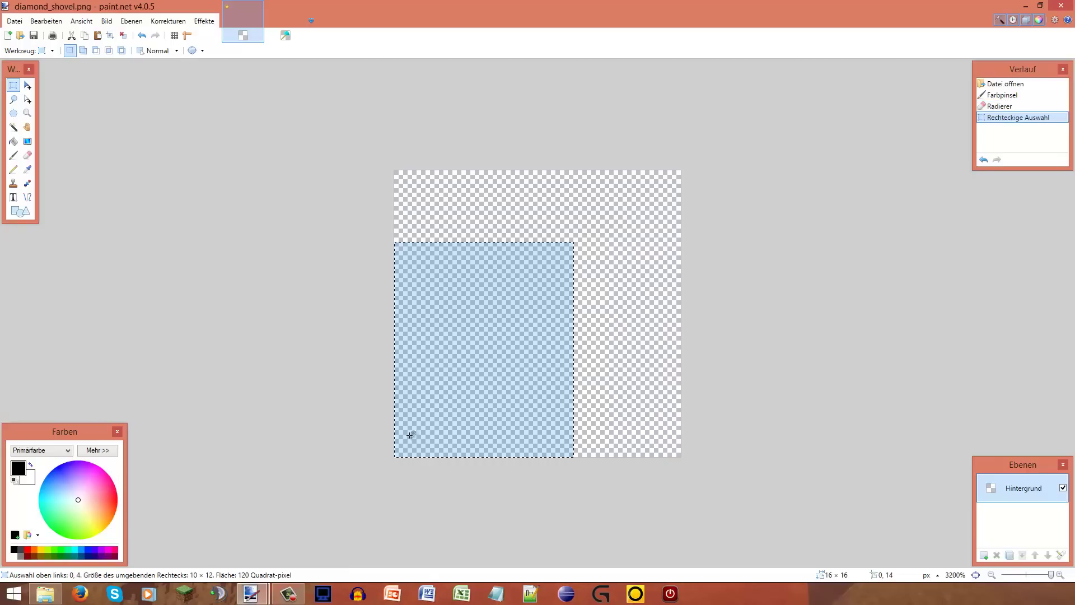
click(526, 337)
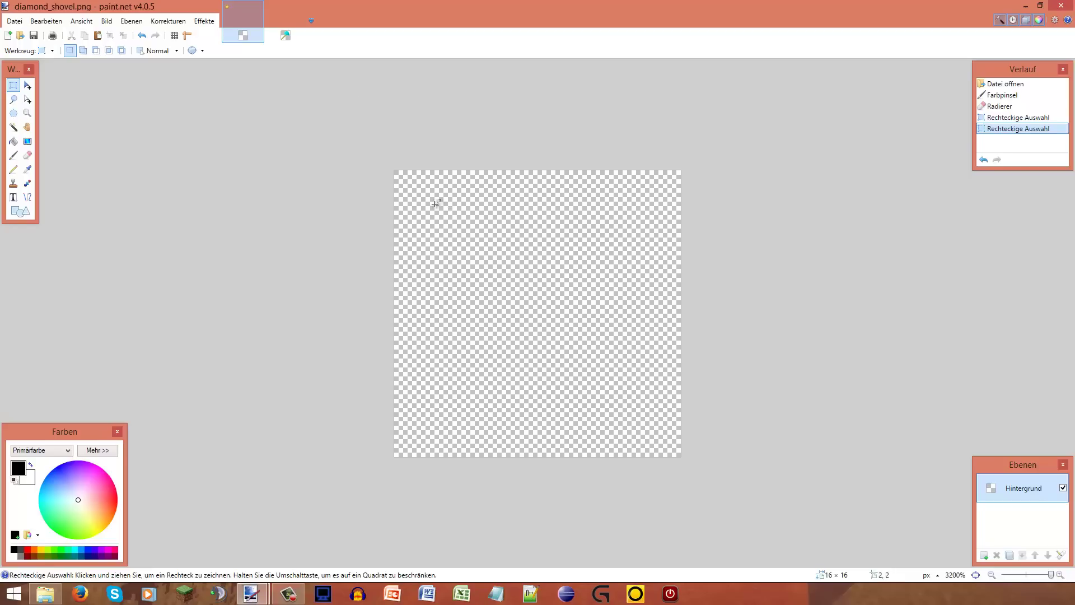
mouse_move(398, 173)
mouse_down()
mouse_move(427, 199)
mouse_move(404, 177)
mouse_up()
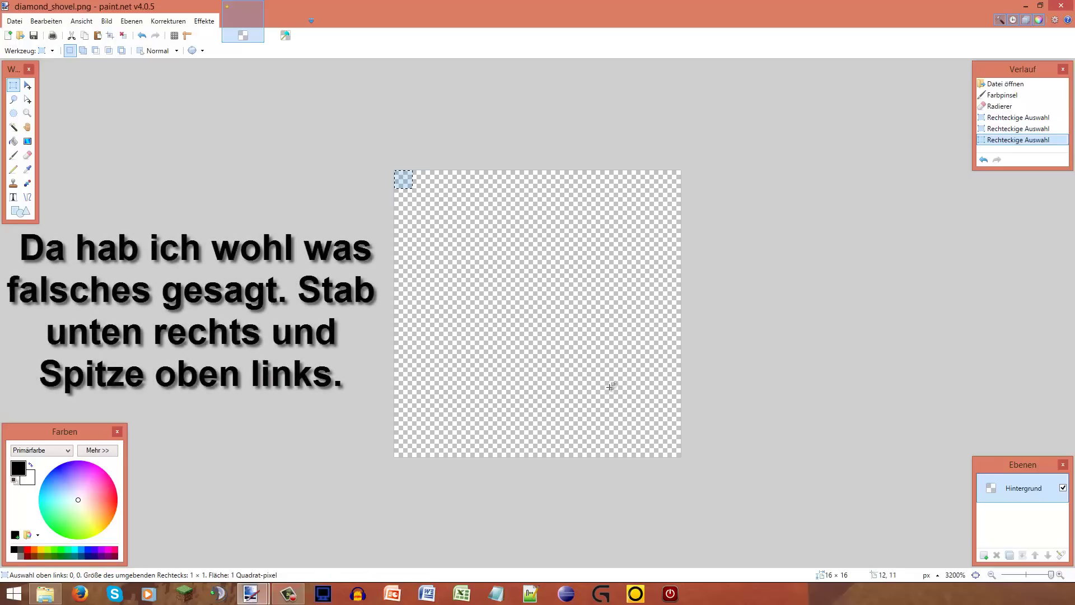
drag(610, 385, 664, 458)
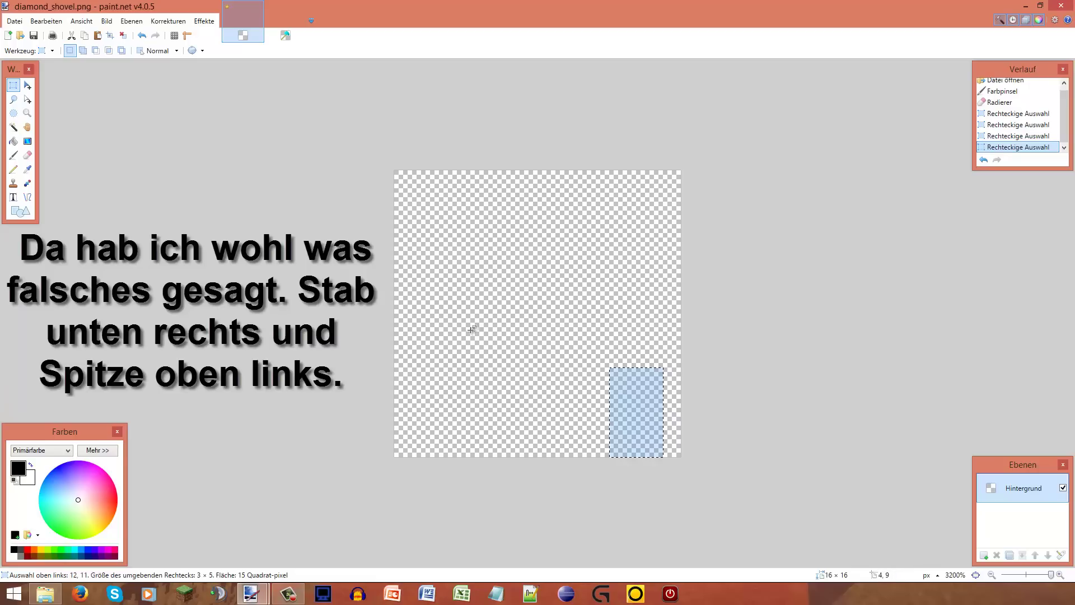
click(575, 306)
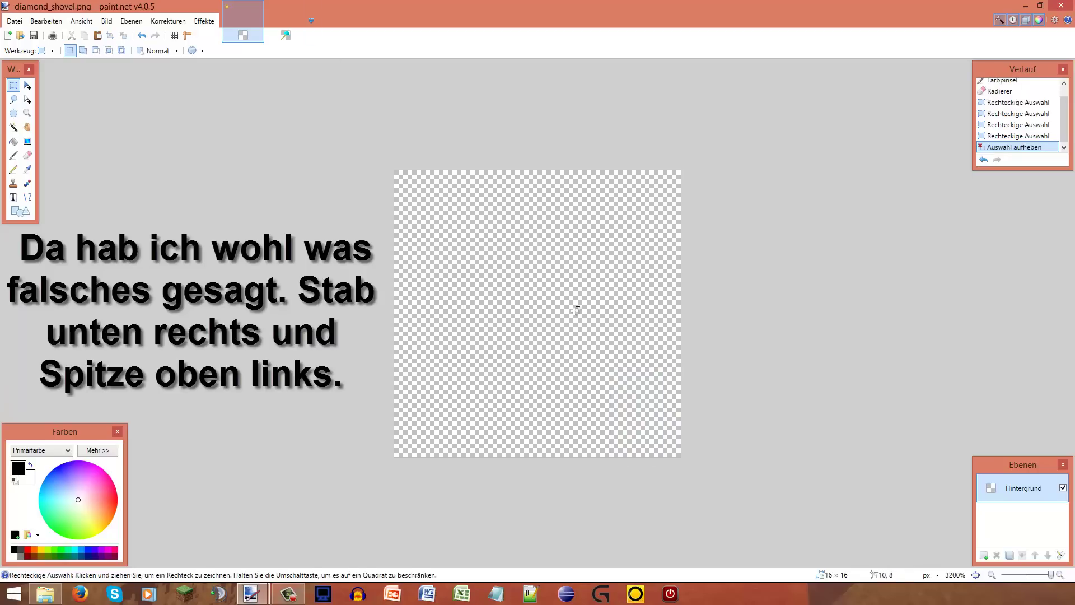
Sample the darker brown from the lower edge of the handle in the diamond_axe image
click(285, 35)
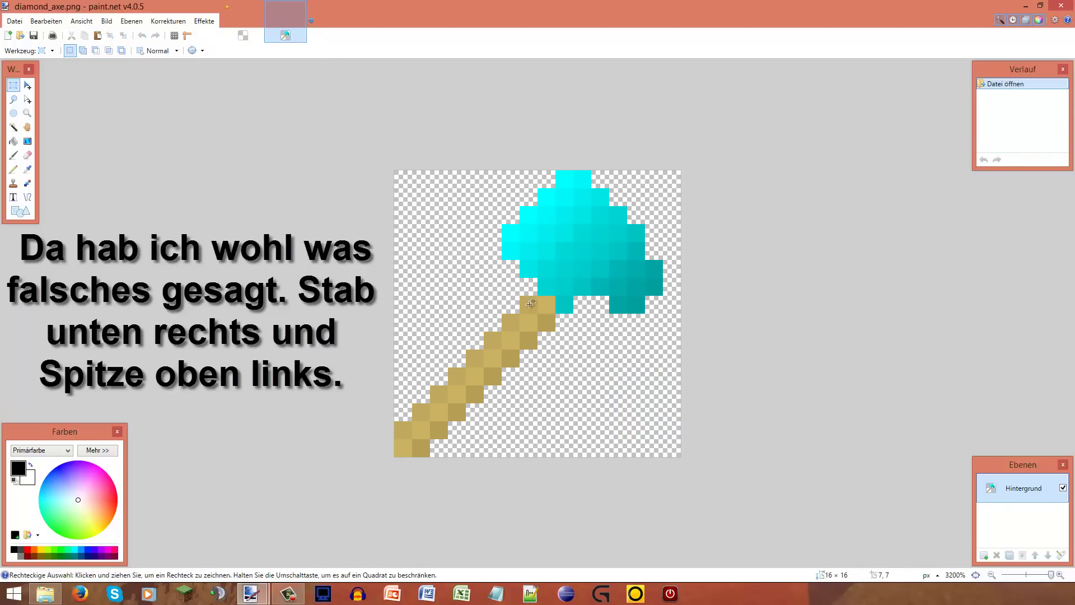
key(k)
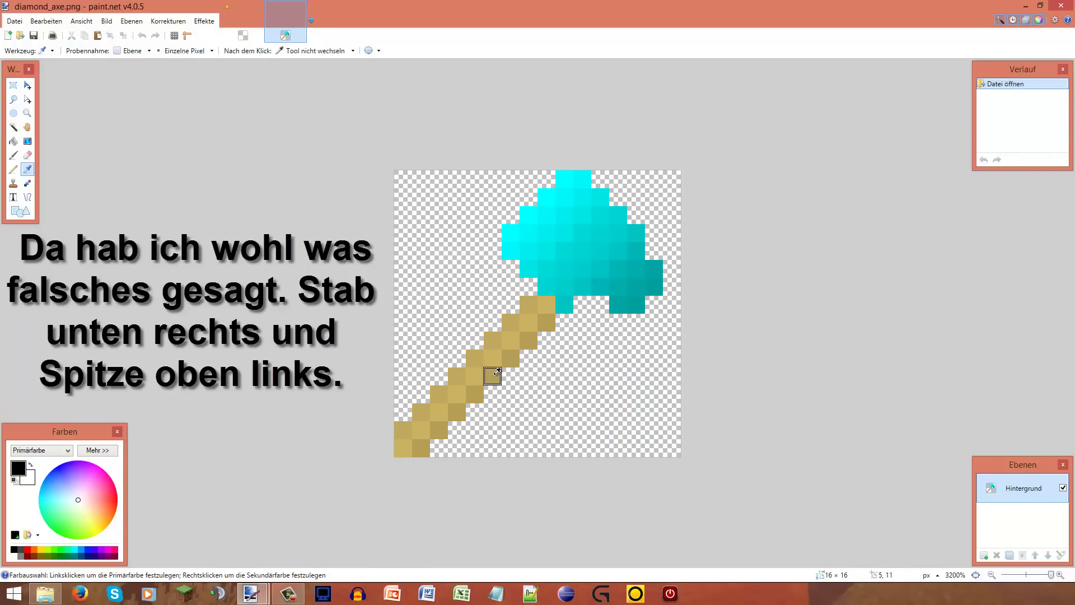
click(493, 376)
Pencil a diagonal of nine dark brown pixels on the shovel canvas, from just below its upper-left corner down to the right
click(250, 19)
click(13, 168)
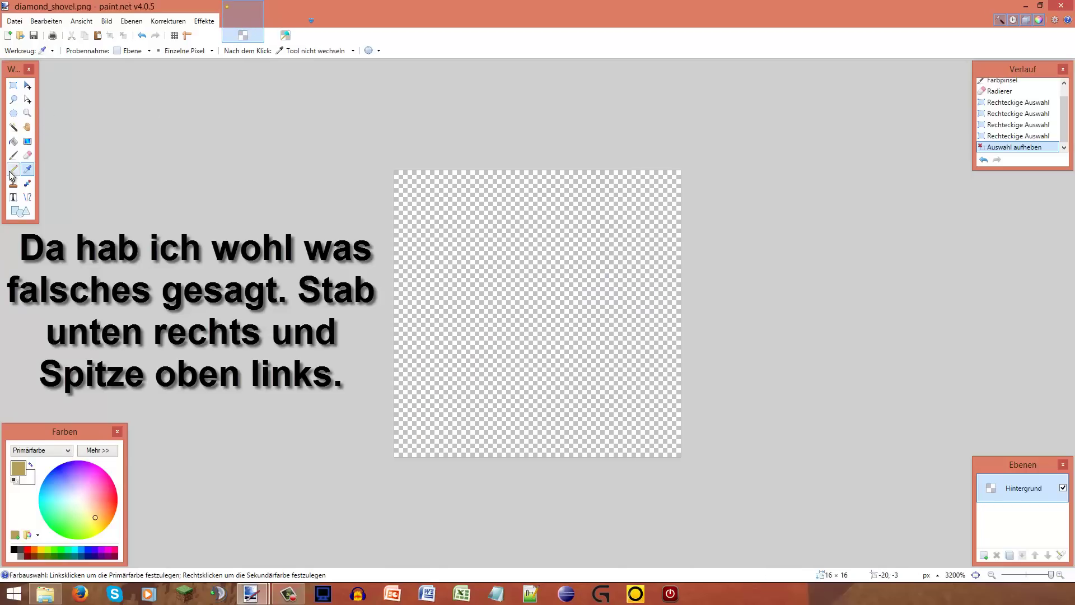
click(403, 197)
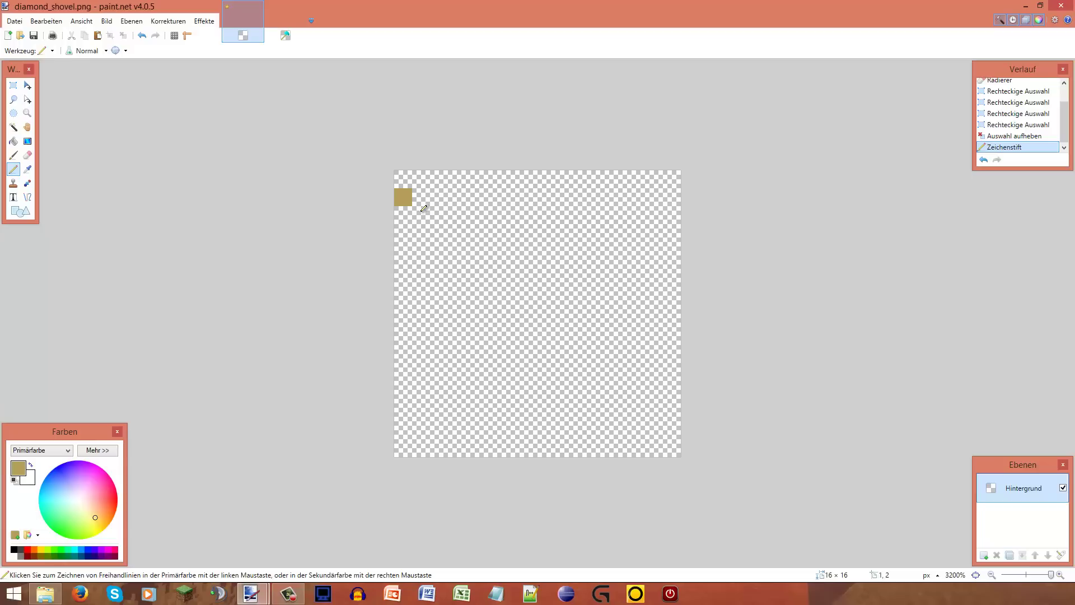
click(421, 215)
click(439, 233)
click(457, 251)
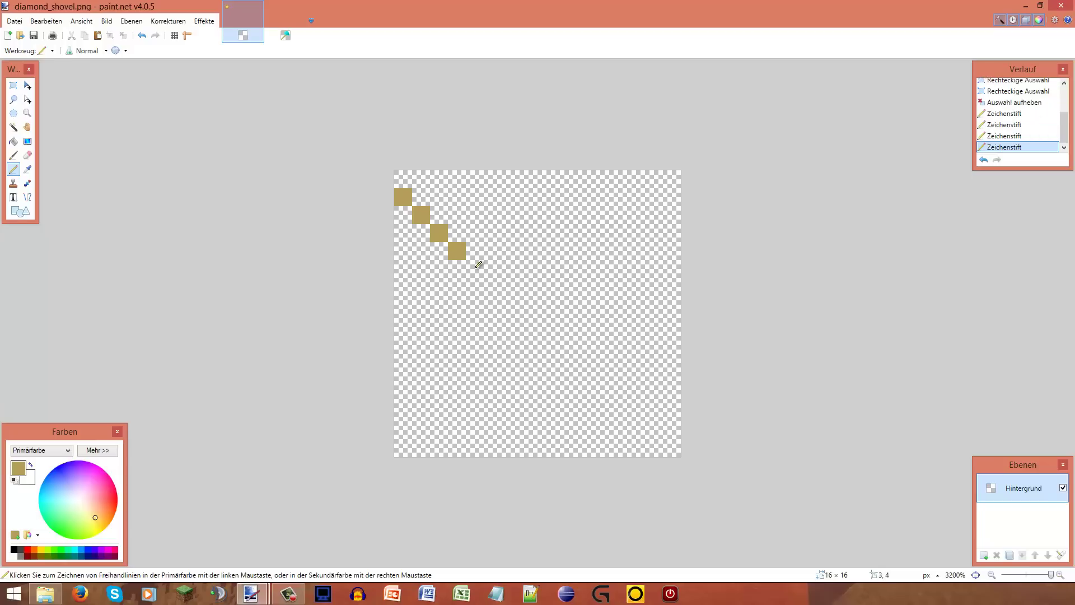
click(475, 269)
click(493, 286)
click(511, 305)
click(532, 322)
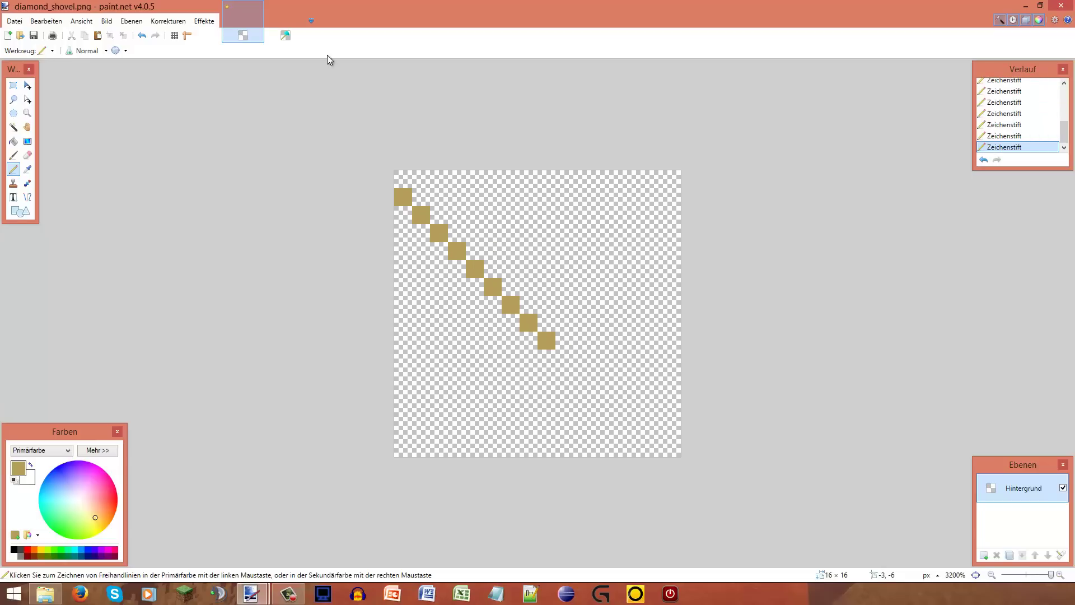
Using the light middle brown of the axe handle, pencil a parallel nine-pixel diagonal directly above the first, starting in the canvas corner
click(286, 34)
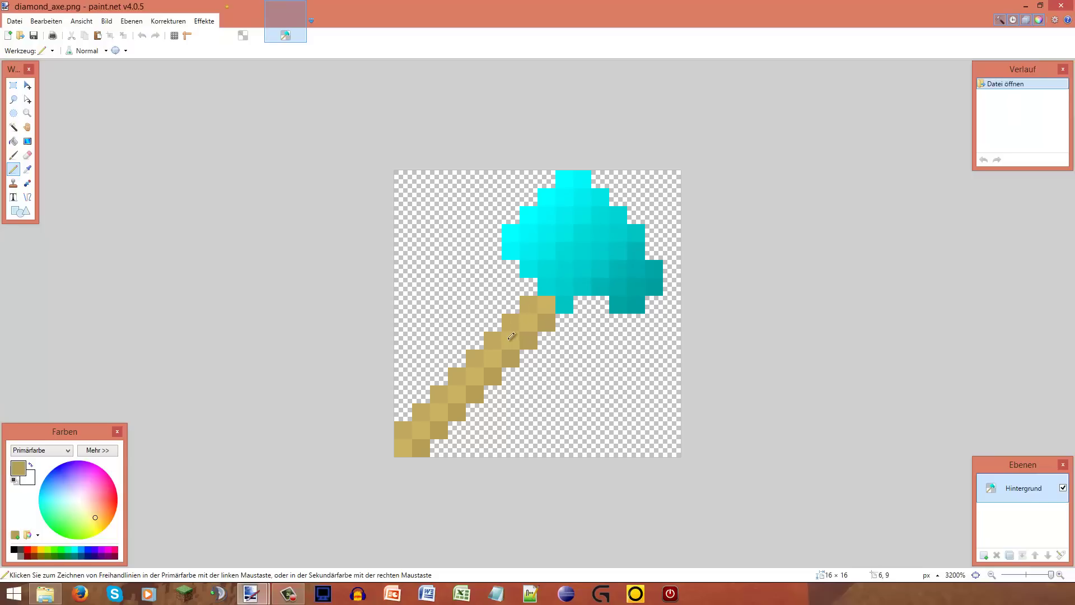
click(245, 25)
drag(401, 178, 568, 340)
Sample the brown of the axe handle's upper edge and pencil a third nine-pixel diagonal along the upper side of the shovel's stick
click(275, 34)
key(k)
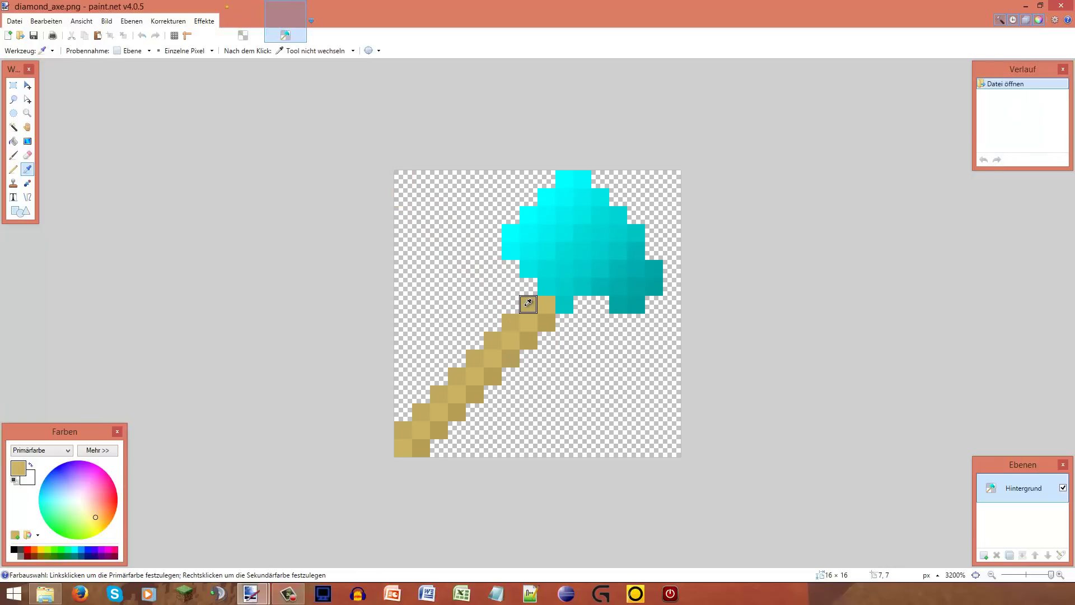
click(242, 22)
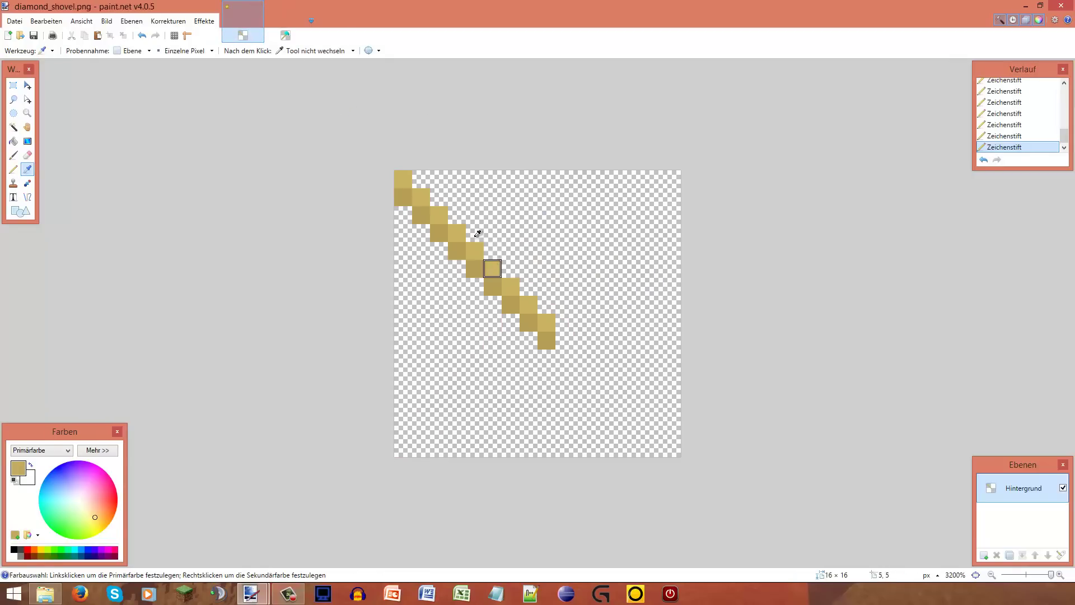
key(s)
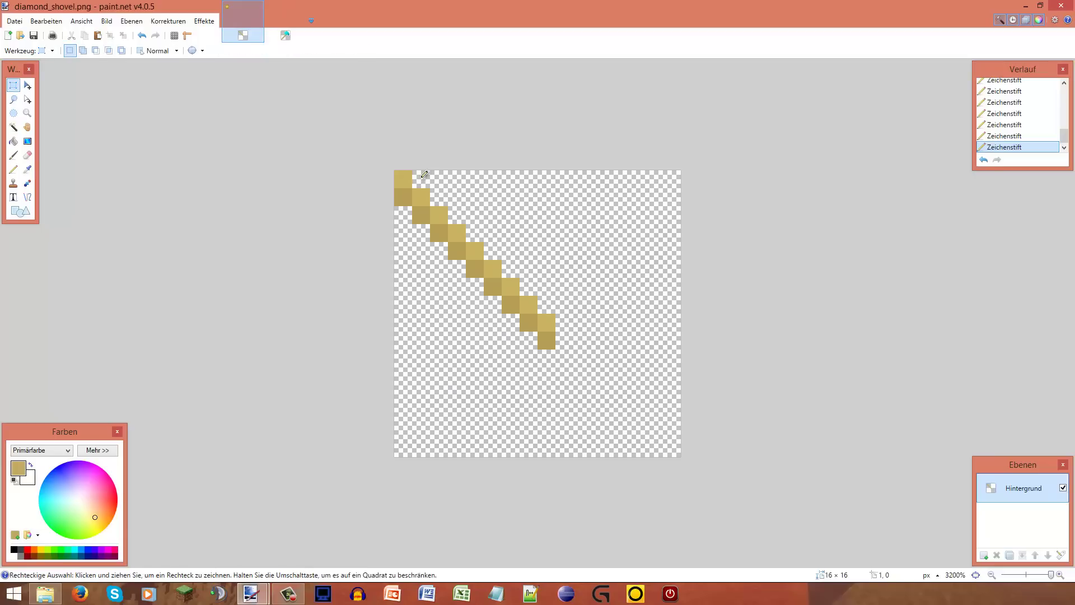
key(p)
drag(440, 189, 563, 315)
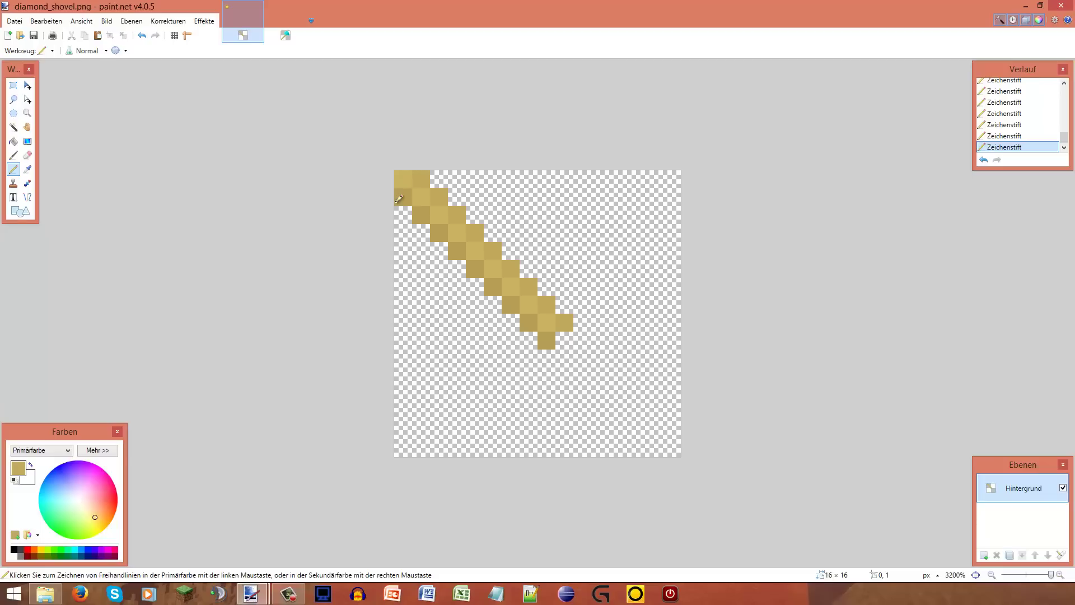
drag(433, 183, 404, 211)
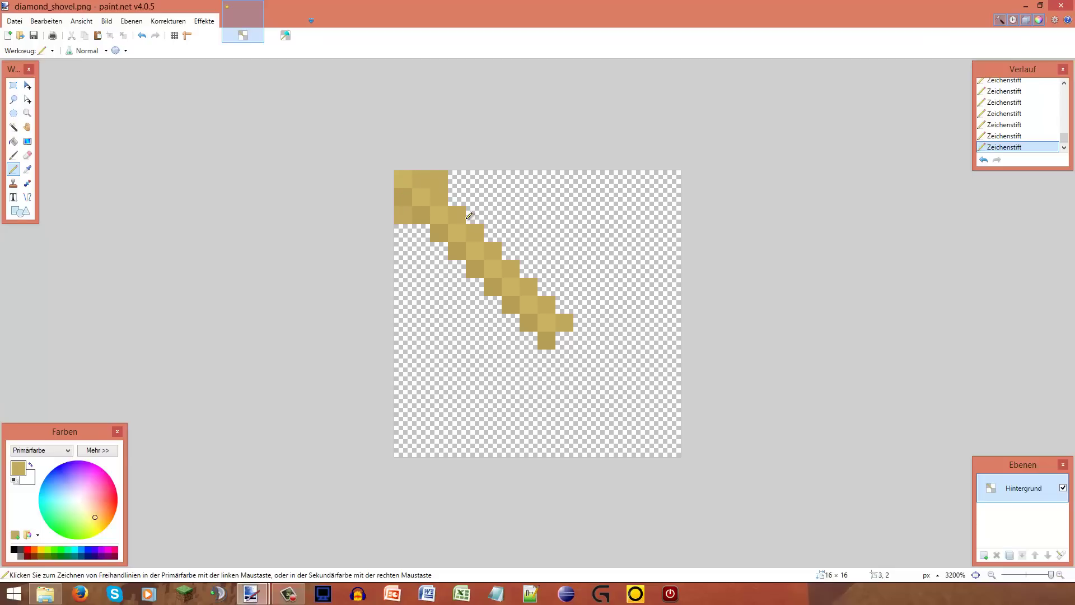
key(ctrl+z)
key(ctrl+z)
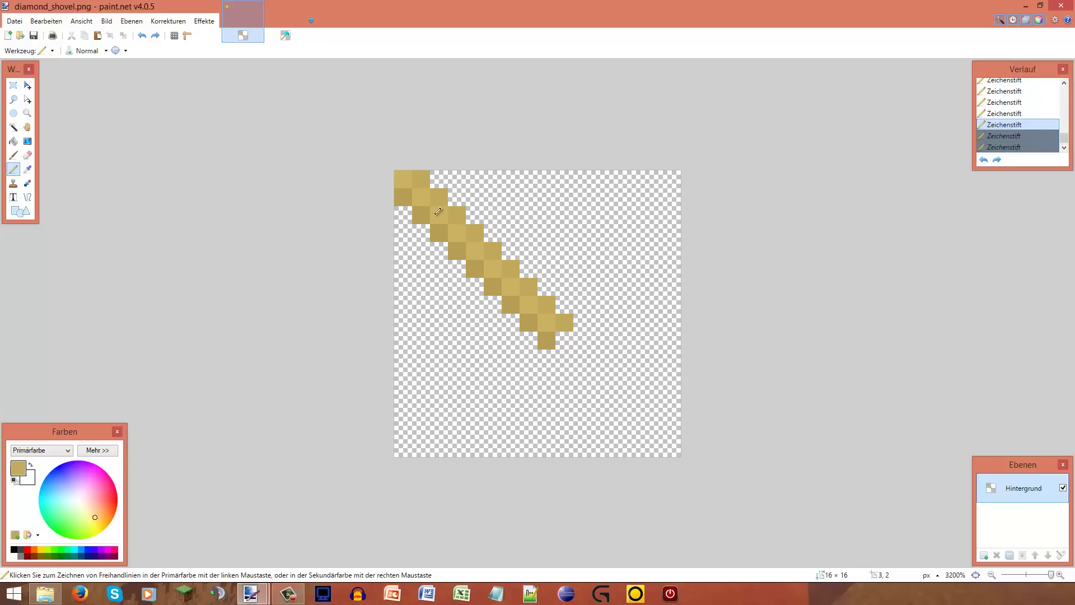
Thicken the stick's upper-left end with one extra pixel on each side, each matching the shade of its own edge
click(403, 215)
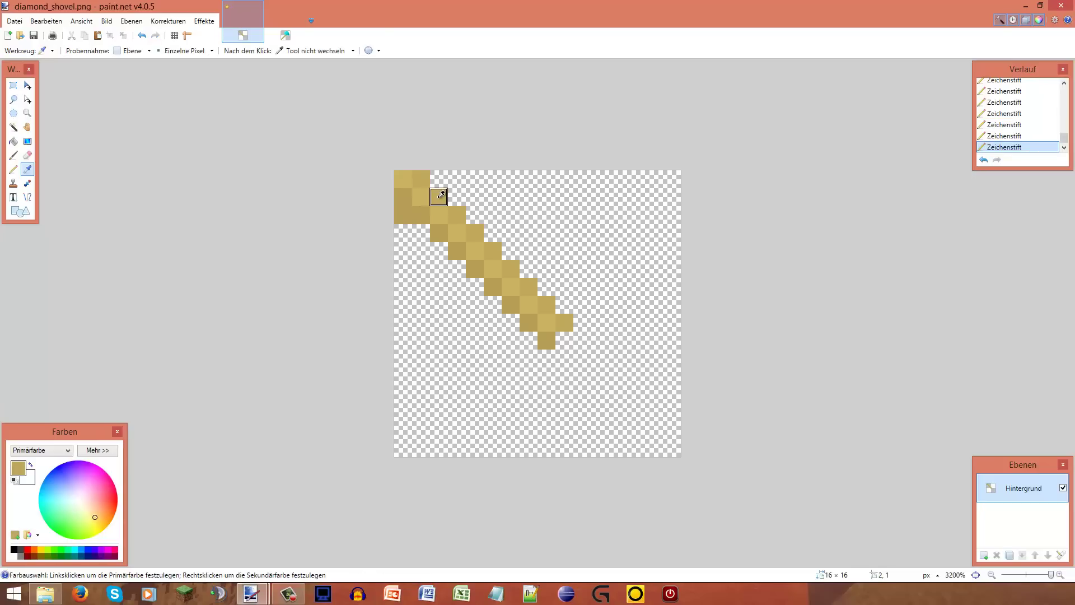
scroll(484, 184, down, 2)
scroll(483, 185, up, 2)
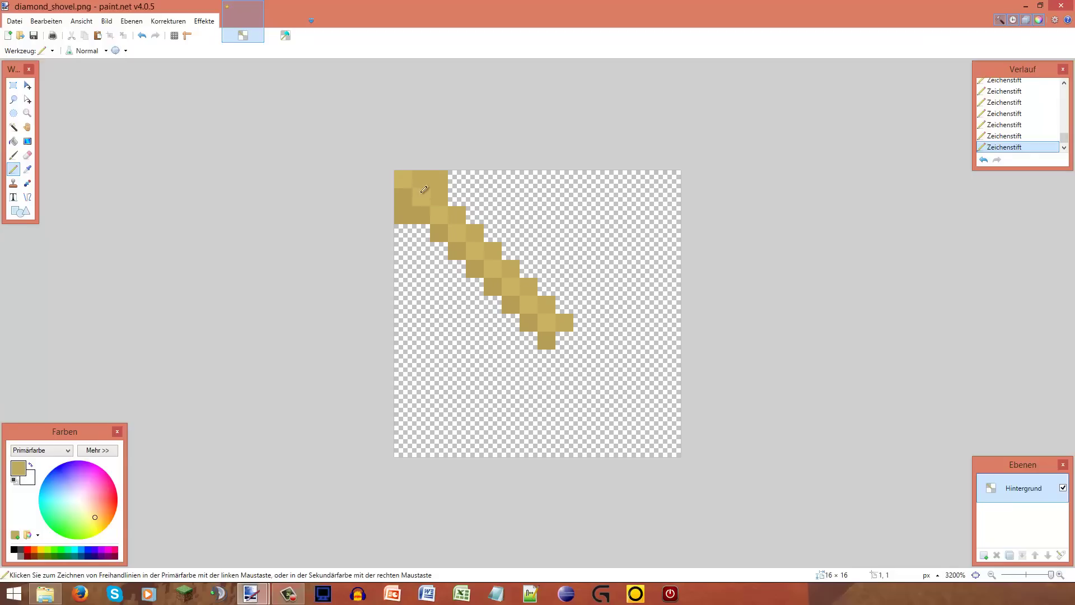
Show the extended colour settings, darken the primary colour to 99864A, and recolour the lower corner pixel of the stick's thickened end
click(97, 451)
drag(173, 523, 167, 523)
click(402, 215)
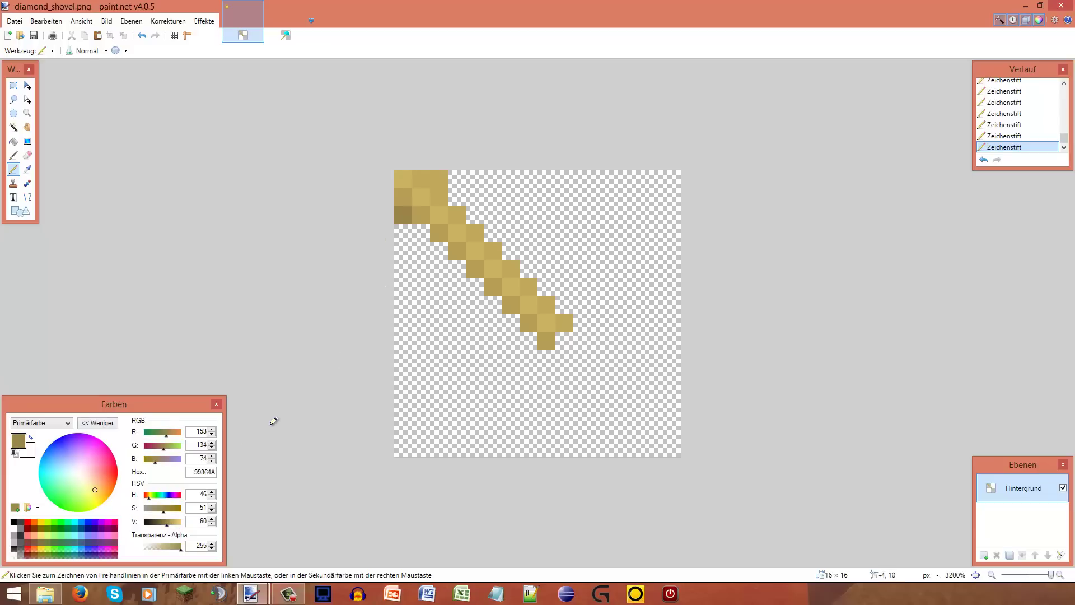
Lighten the primary colour to A59251 and recolour the lower corner pixel of the stick's thickened end
click(168, 523)
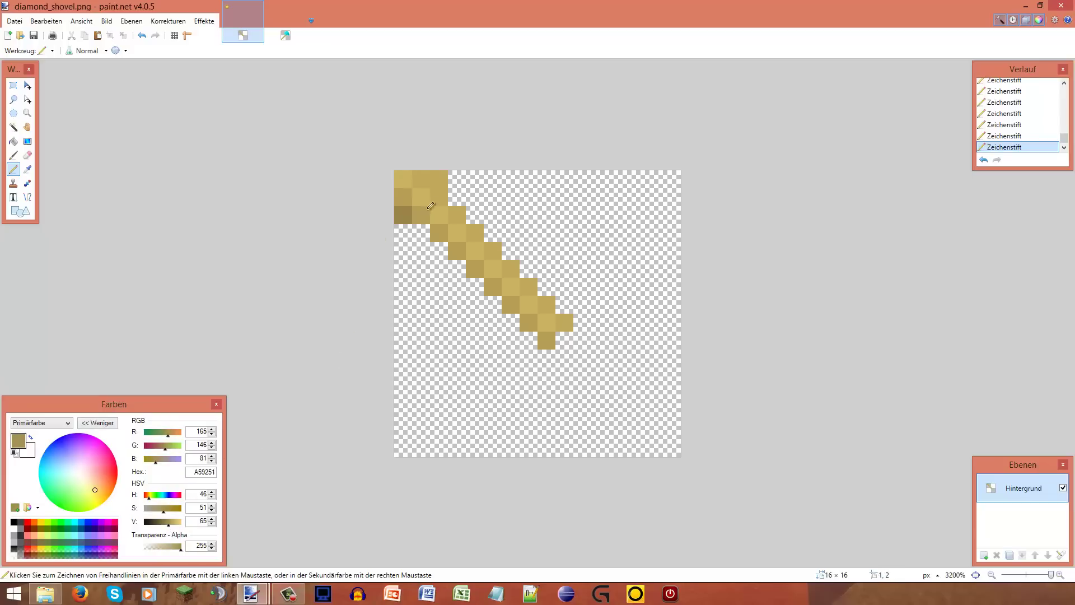
click(401, 213)
Sample the brown at the opposite, upper-right corner of the stick's thickened end, lighten it to CCB363, and recolour that corner pixel
key(k)
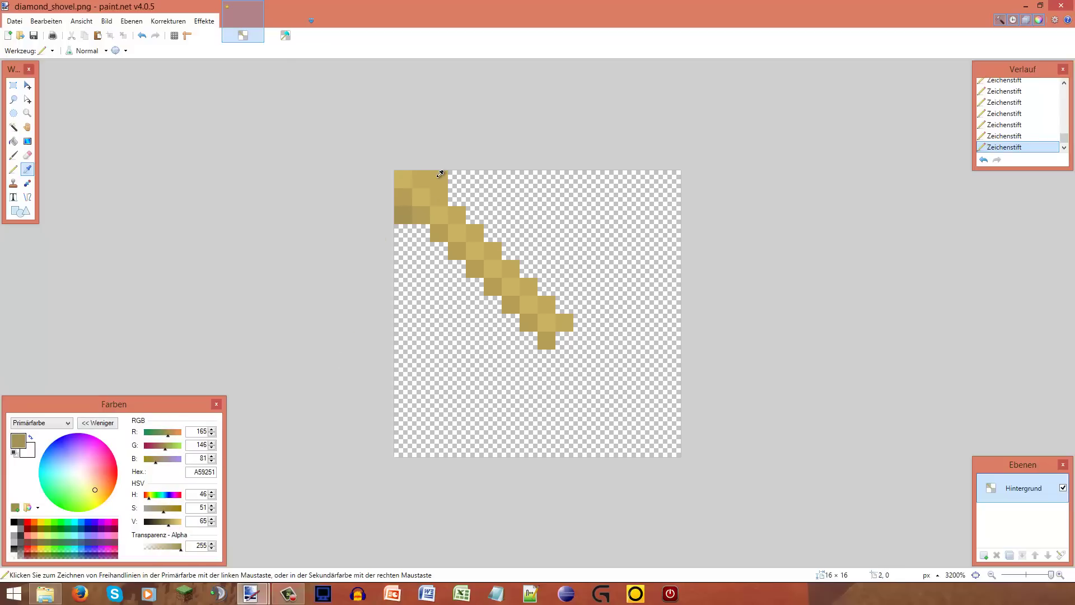
click(440, 173)
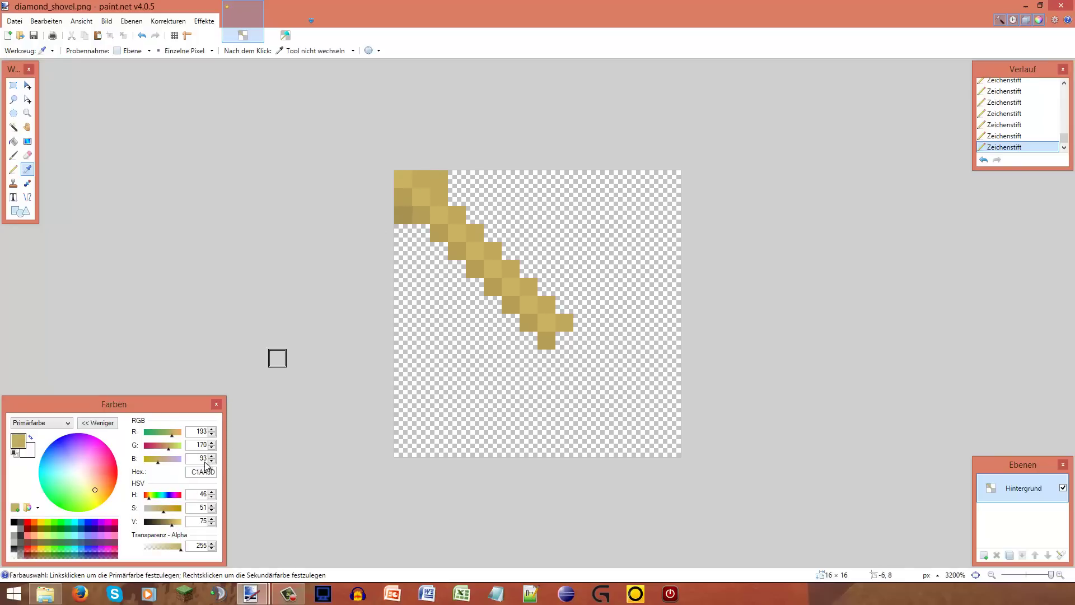
click(176, 522)
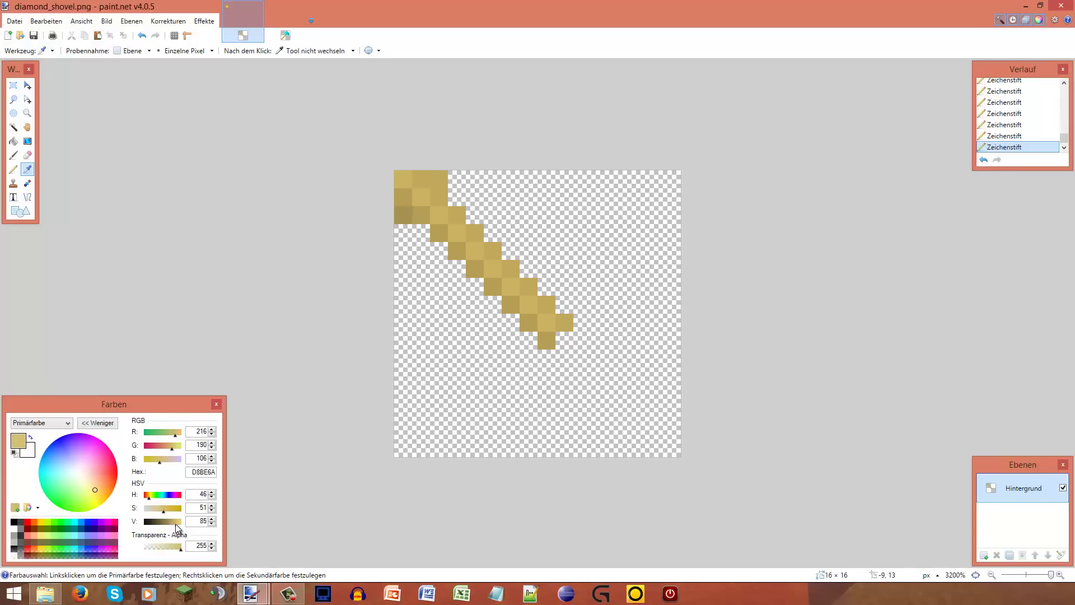
click(174, 523)
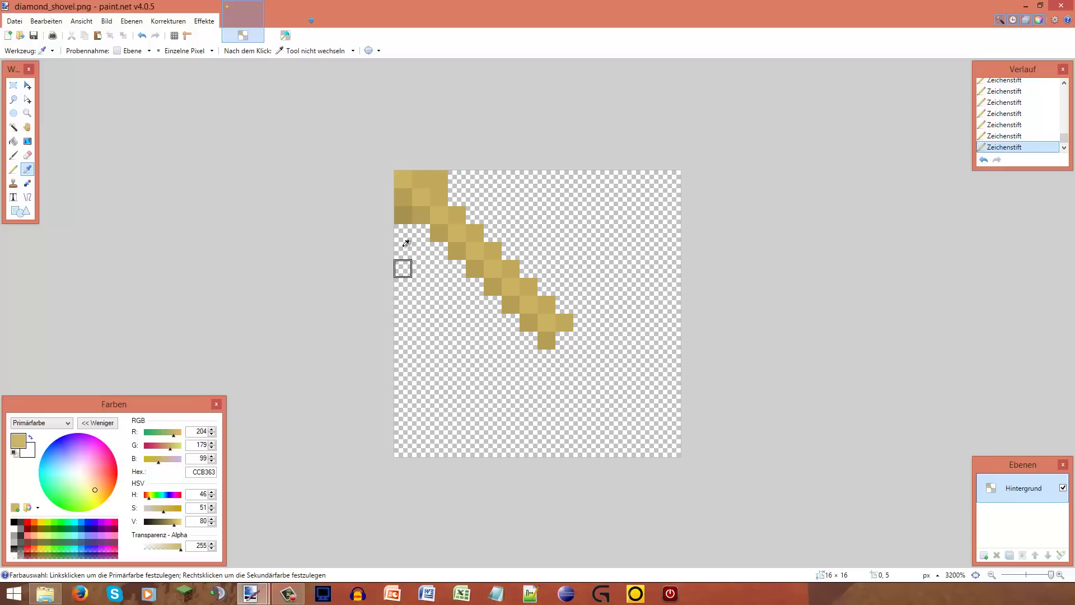
key(p)
Save diamond_shovel.png with the bit depth detected automatically
scroll(482, 232, down, 3)
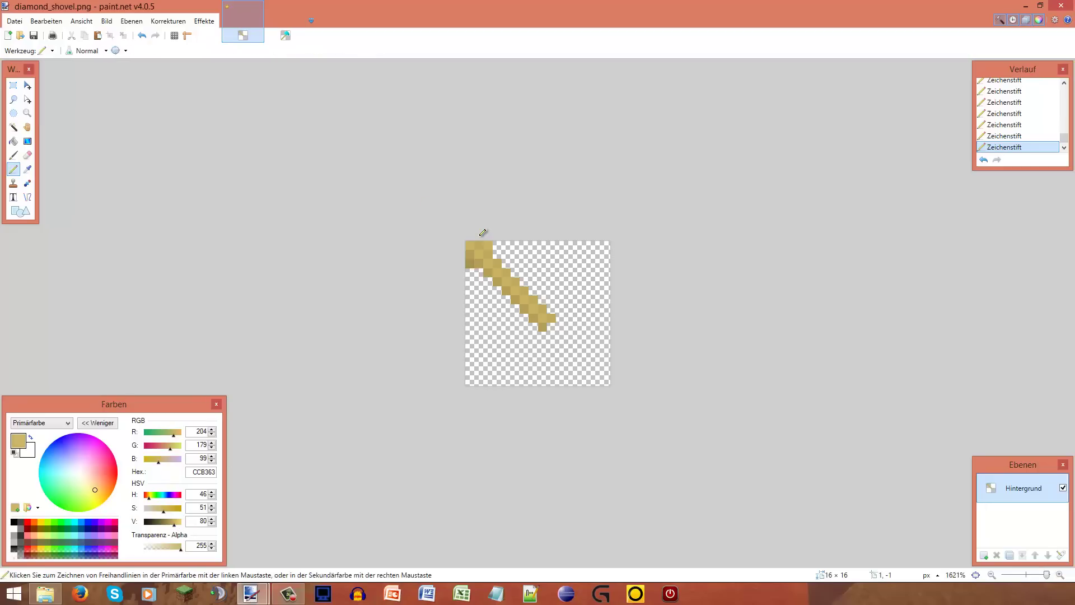
scroll(482, 232, up, 2)
scroll(483, 232, down, 7)
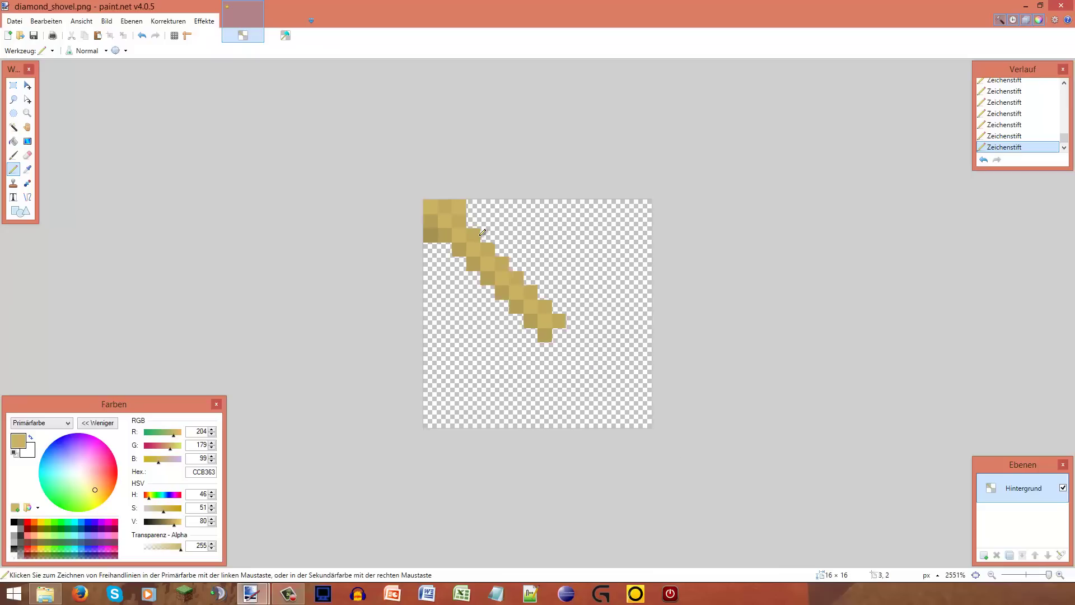
scroll(483, 232, up, 7)
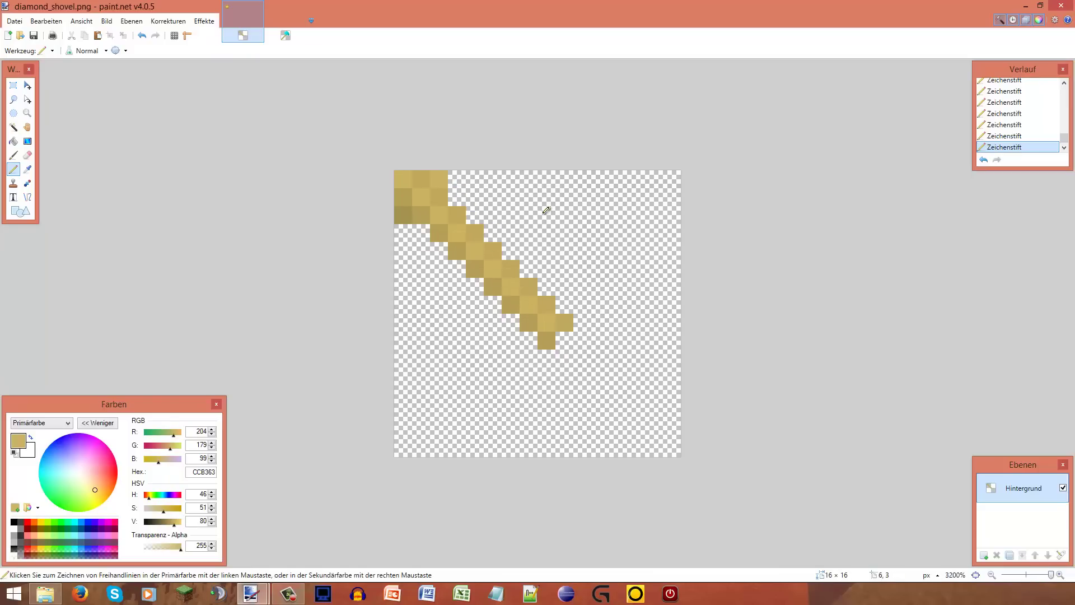
key(ctrl+s)
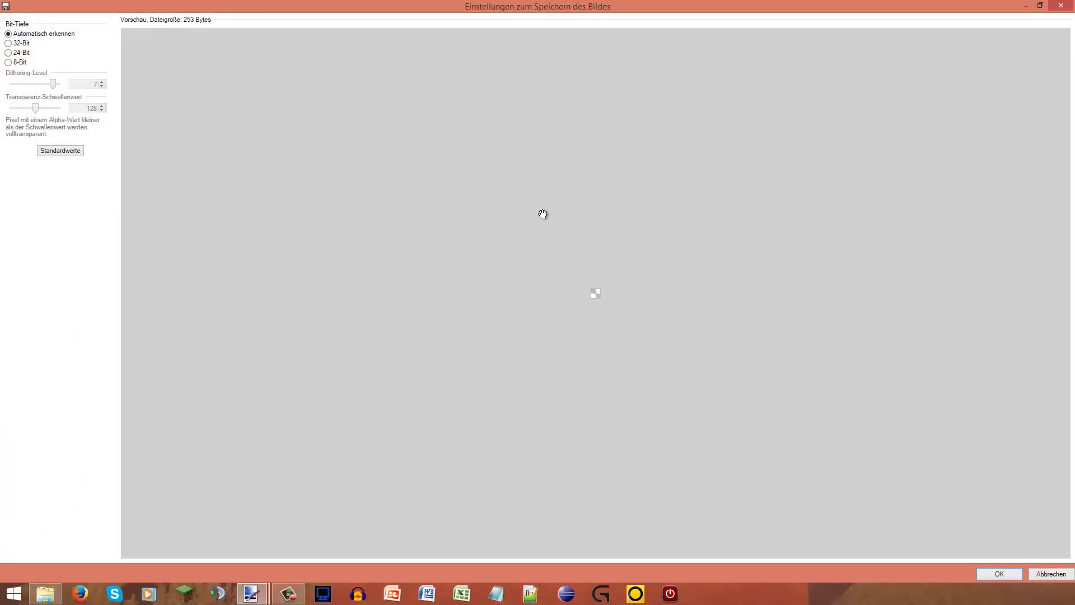
key(Return)
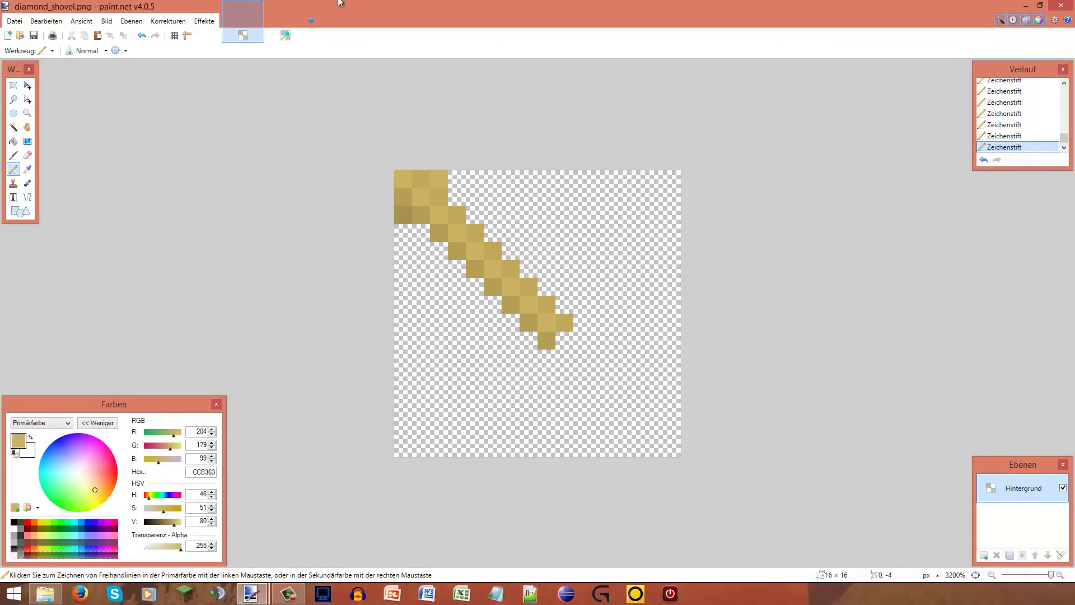
Sample the dark teal 00A0A0 from the lower corner of the diamond_axe head and return to the diamond_shovel image
click(285, 35)
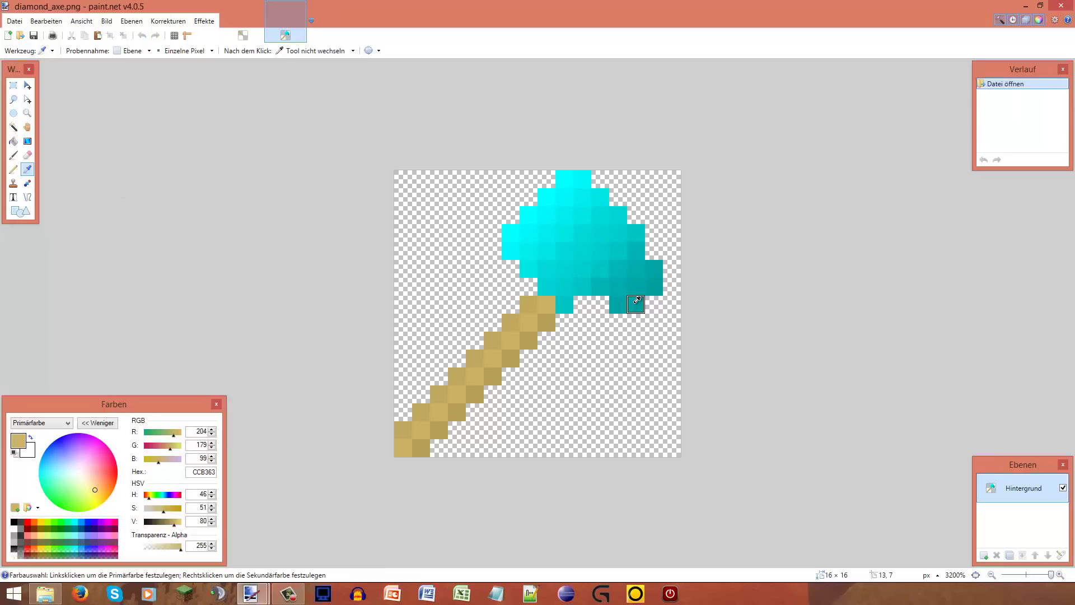
ctrl+click(636, 296)
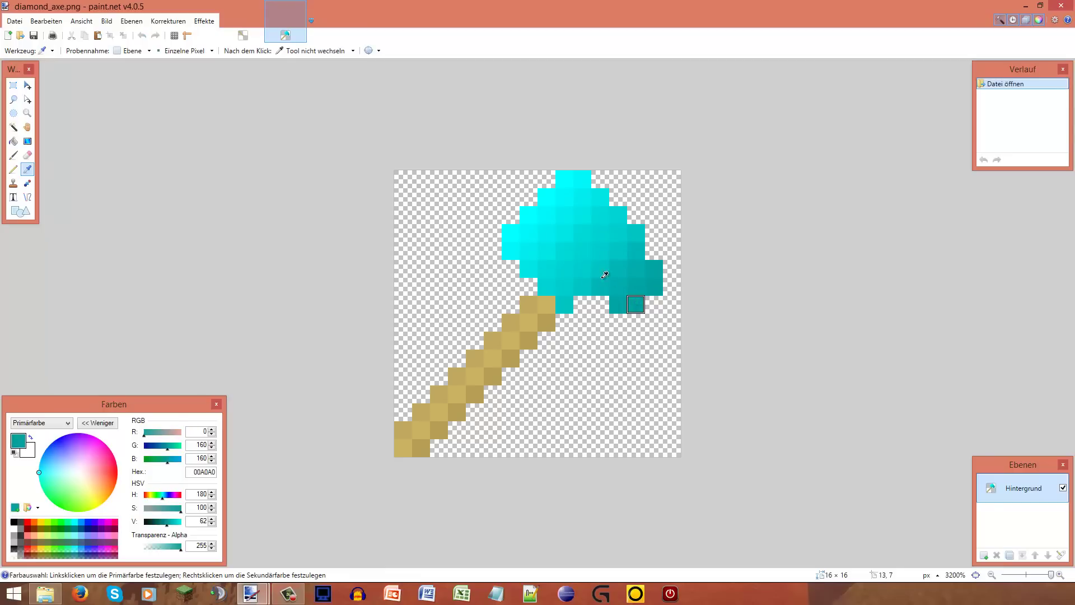
click(242, 35)
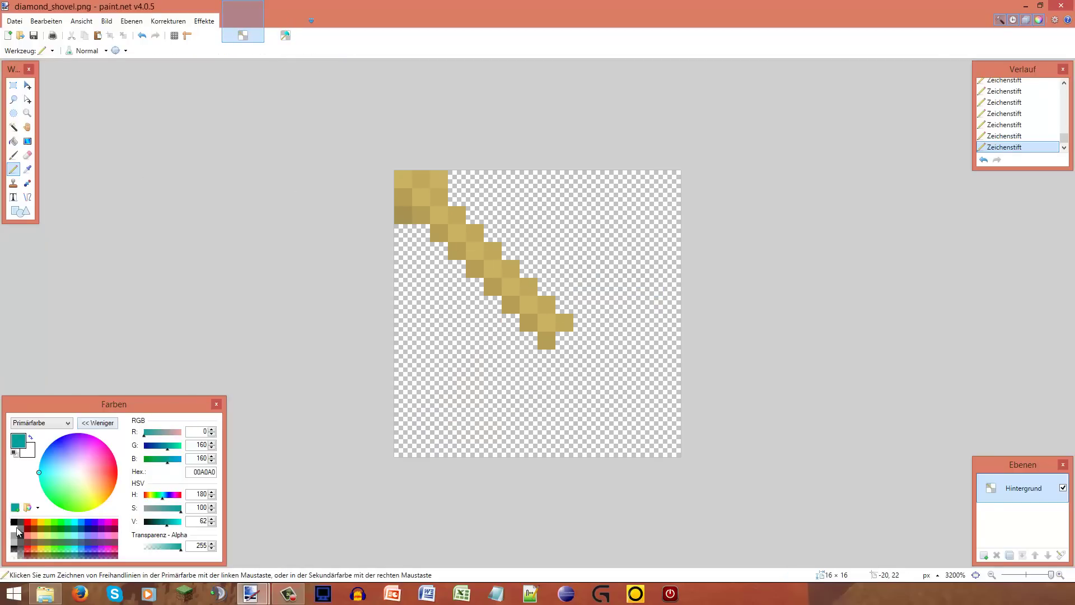
Set the primary colour to black and pencil a five-pixel diagonal across the stick's lower end as the blade's upper edge
click(12, 523)
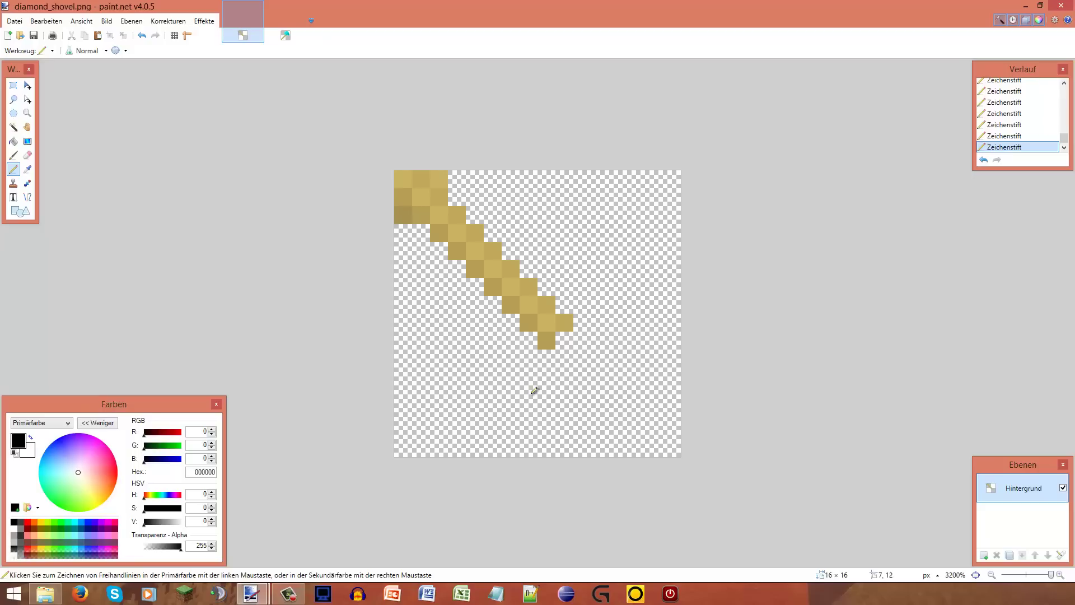
click(564, 340)
click(582, 323)
click(546, 358)
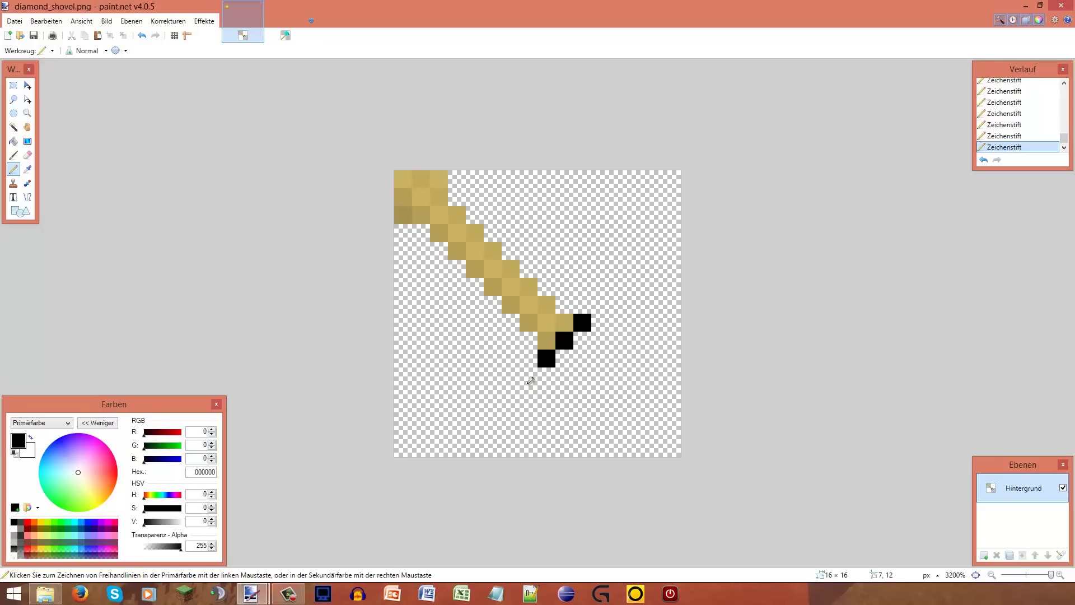
click(529, 377)
click(600, 305)
Pencil the blade's two stepped black side outlines, running from the ends of its upper edge towards the lower-right canvas corner
click(546, 394)
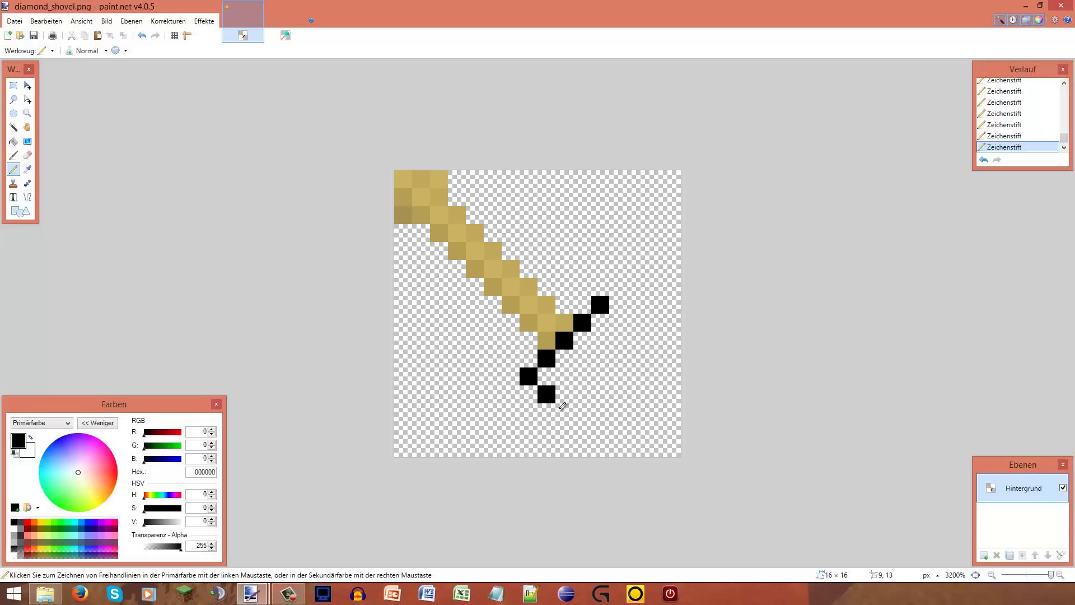
click(564, 412)
click(618, 322)
click(636, 340)
click(641, 358)
click(651, 374)
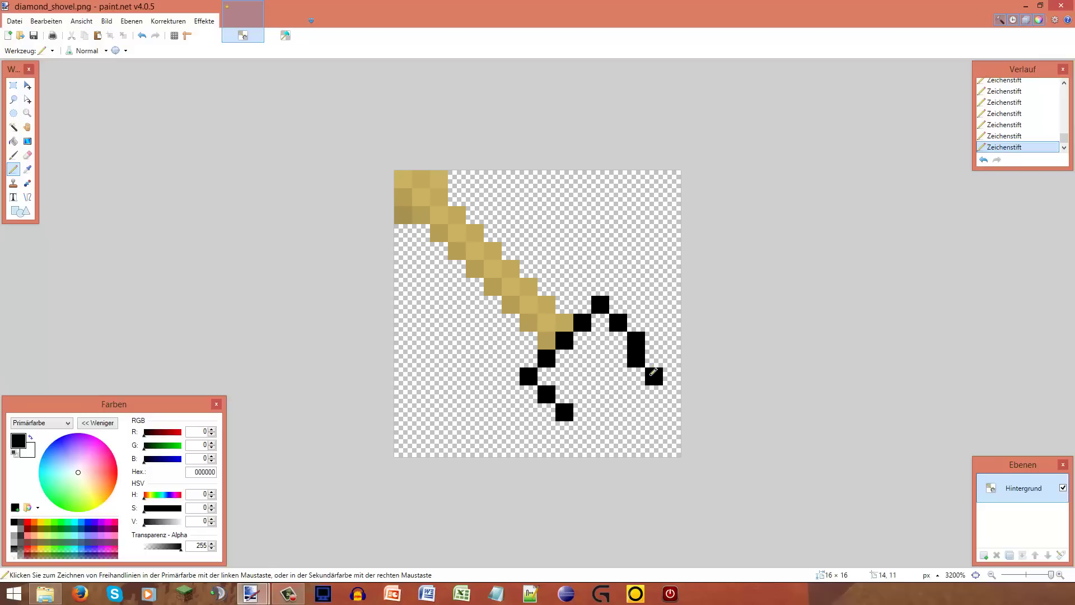
click(649, 401)
click(586, 414)
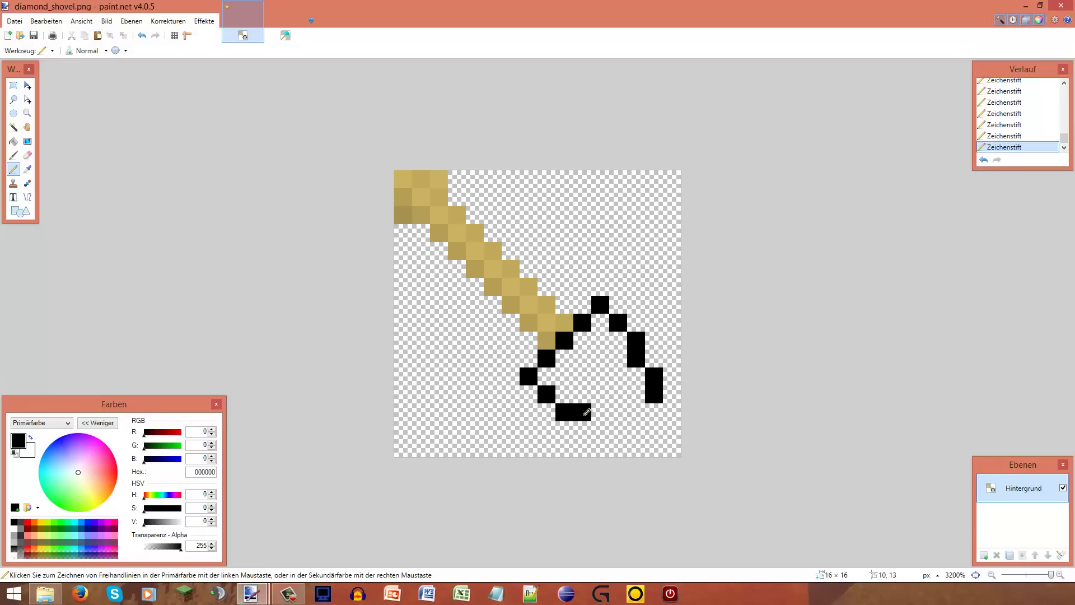
drag(603, 423, 620, 423)
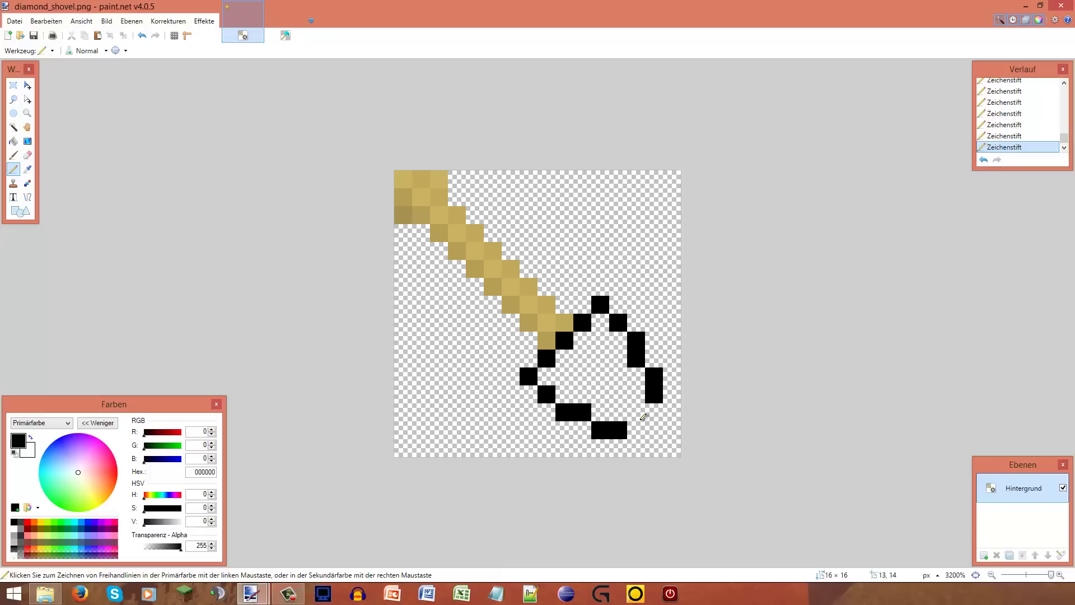
Close the blade outline with a square black corner at the tip, one pixel in from the canvas edges
click(643, 416)
key(ctrl+z)
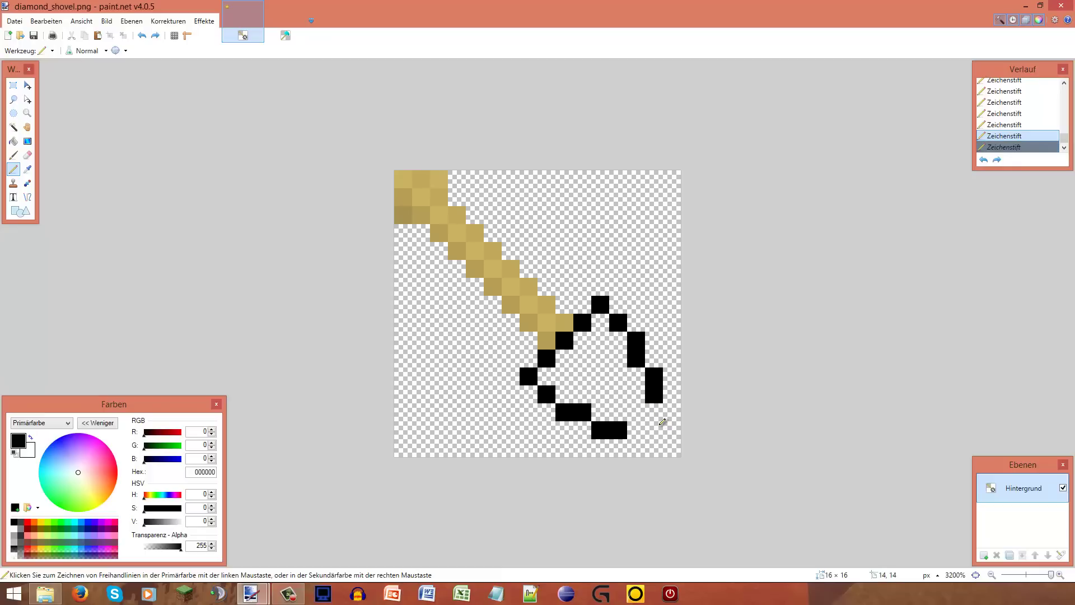
click(654, 413)
drag(651, 434, 636, 432)
scroll(648, 386, down, 4)
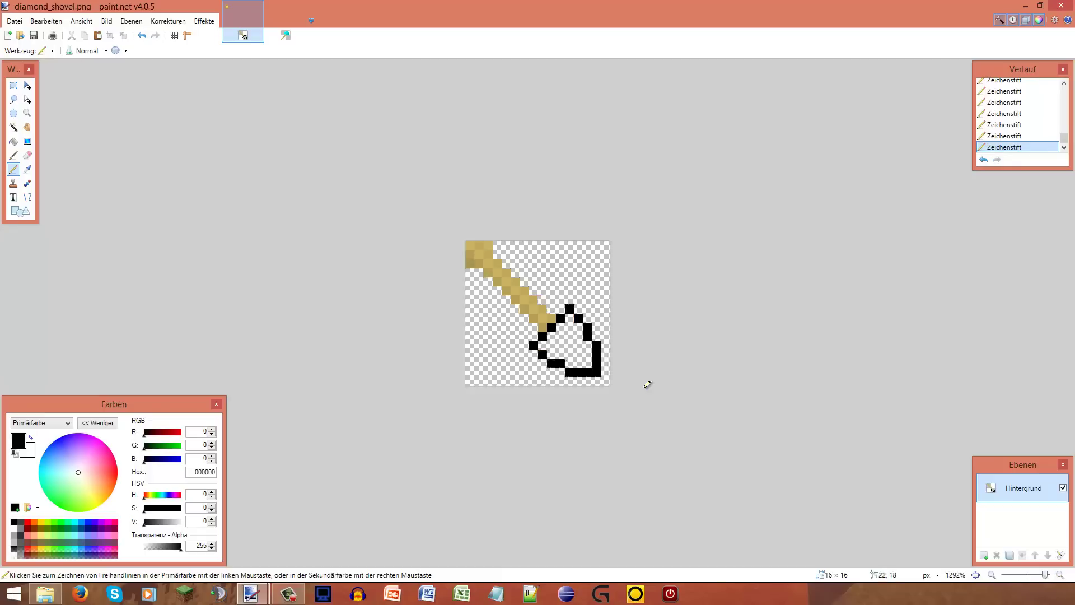
scroll(648, 384, up, 4)
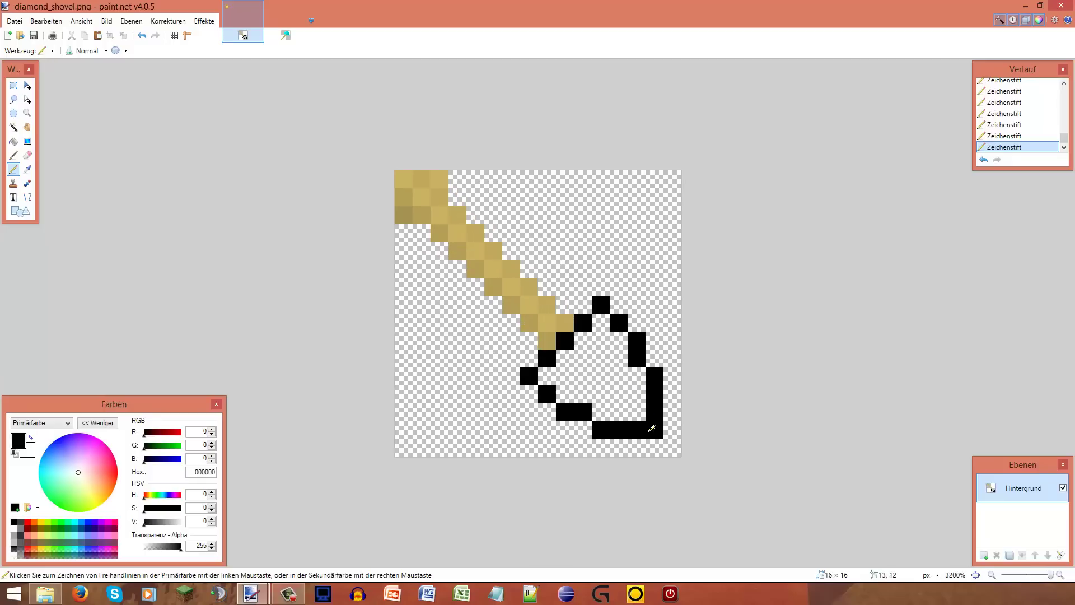
Select the 3 × 3 pixel tip corner of the blade outline, move it one pixel diagonally into the canvas corner, and deselect
key(s)
drag(626, 432, 657, 397)
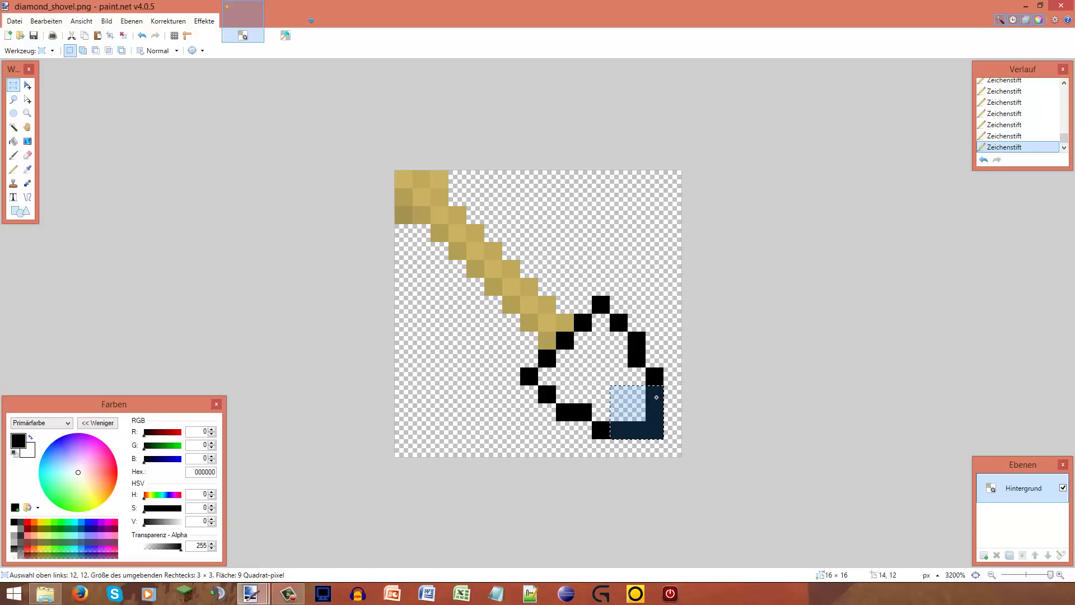
click(27, 86)
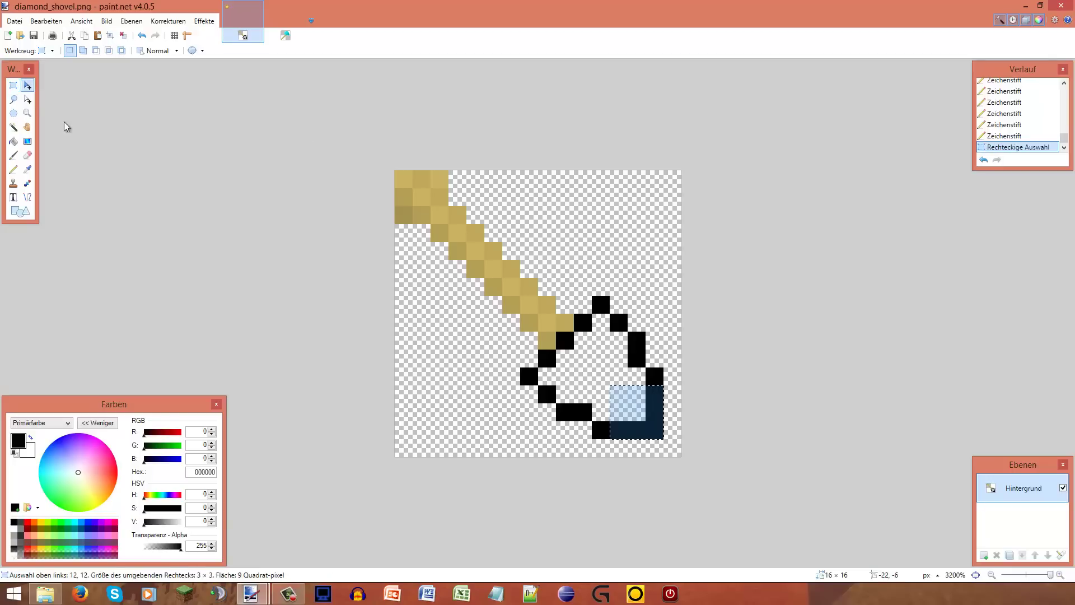
drag(653, 428, 664, 443)
key(s)
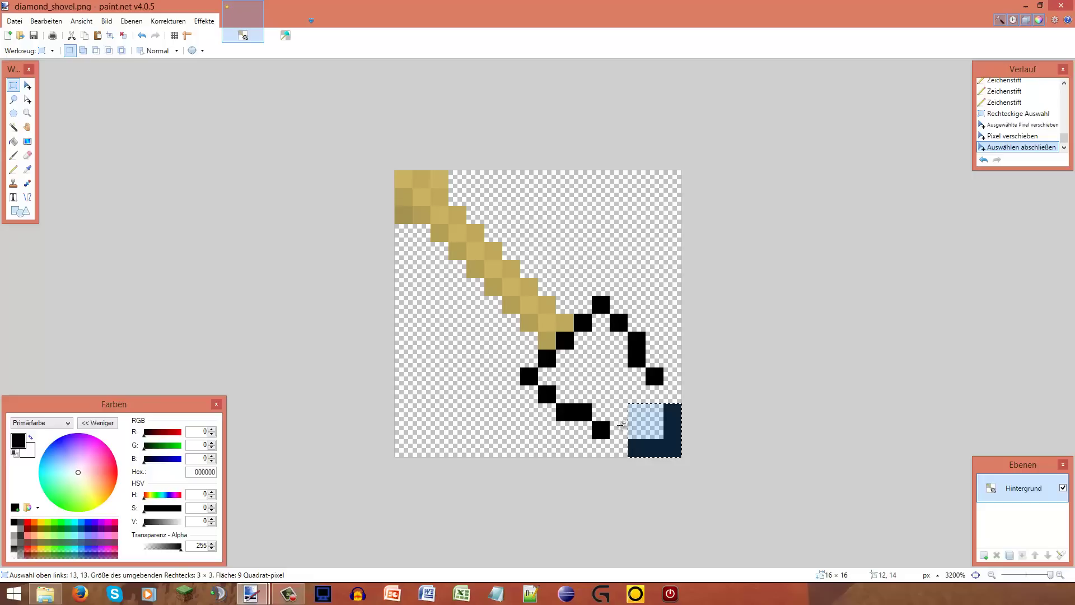
key(ctrl+d)
Fill the gap on each side of the moved tip with one black pixel to reconnect the blade outline
key(p)
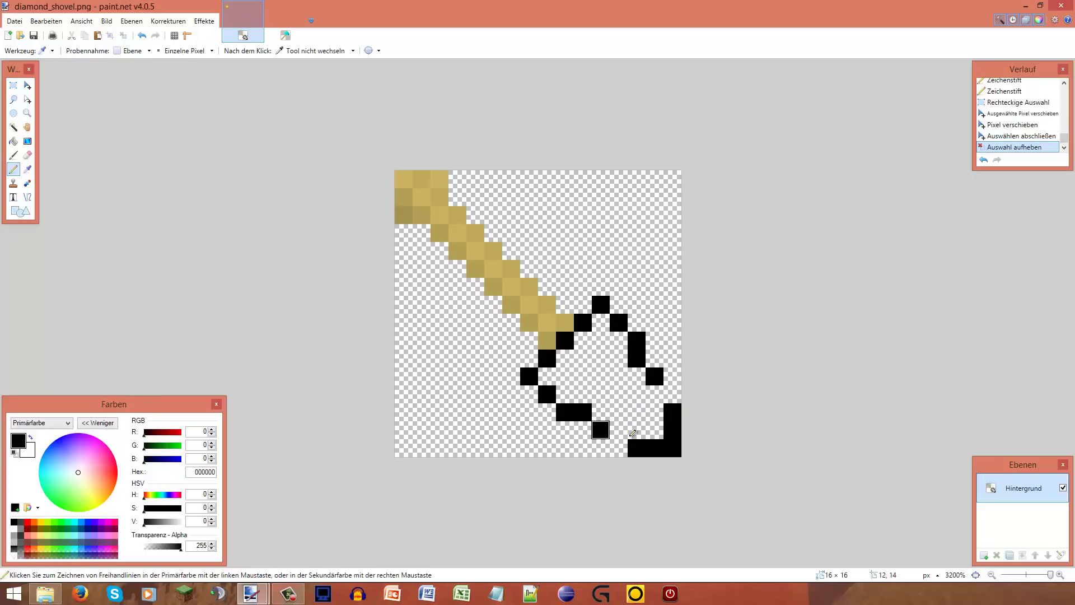
click(618, 430)
click(654, 395)
scroll(672, 389, down, 4)
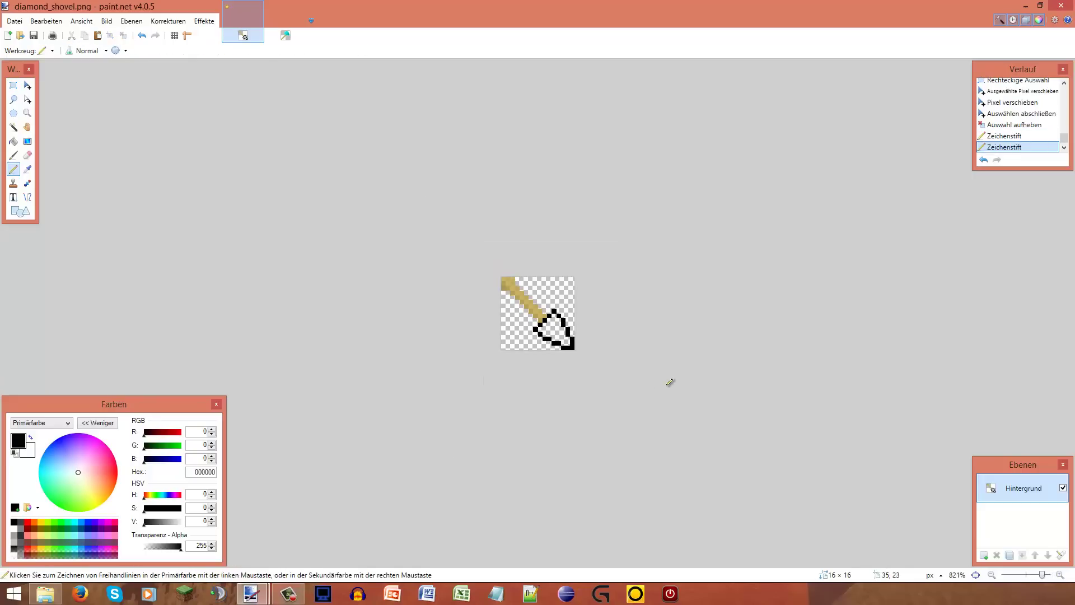
scroll(670, 381, up, 2)
scroll(670, 381, down, 3)
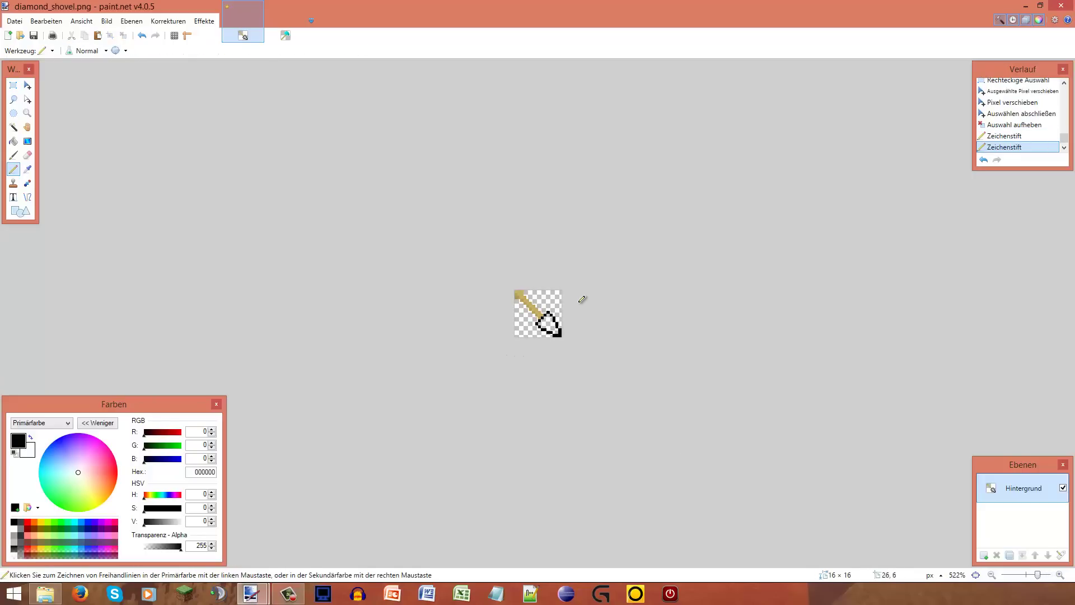
scroll(581, 298, up, 5)
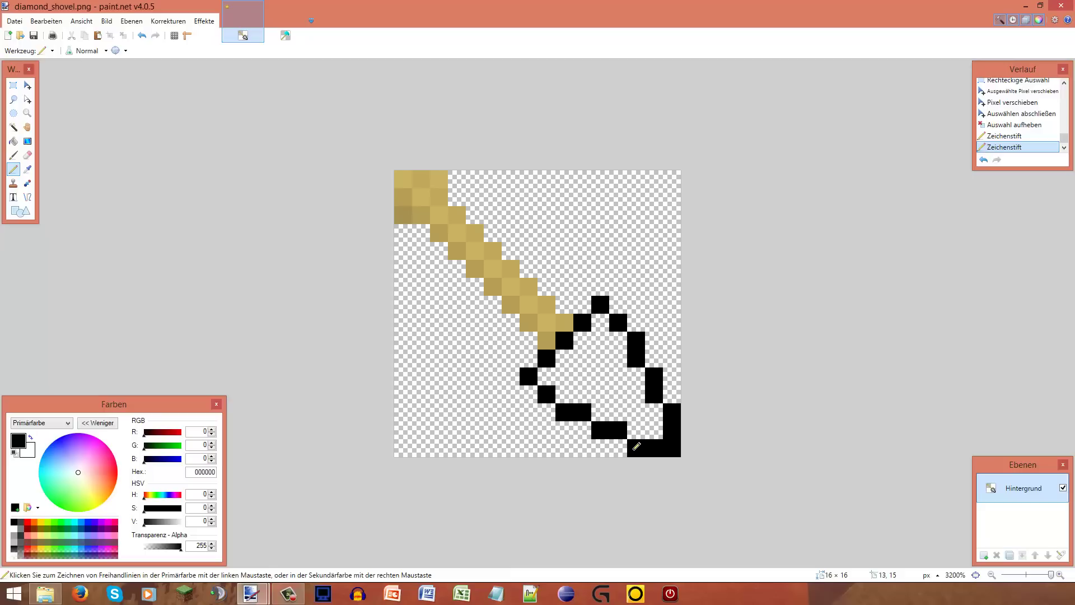
Undo the two gap-filling pixels and the move of the blade's tip, and clear the selection
key(ctrl+z)
key(ctrl+z)
key(ctrl+z)
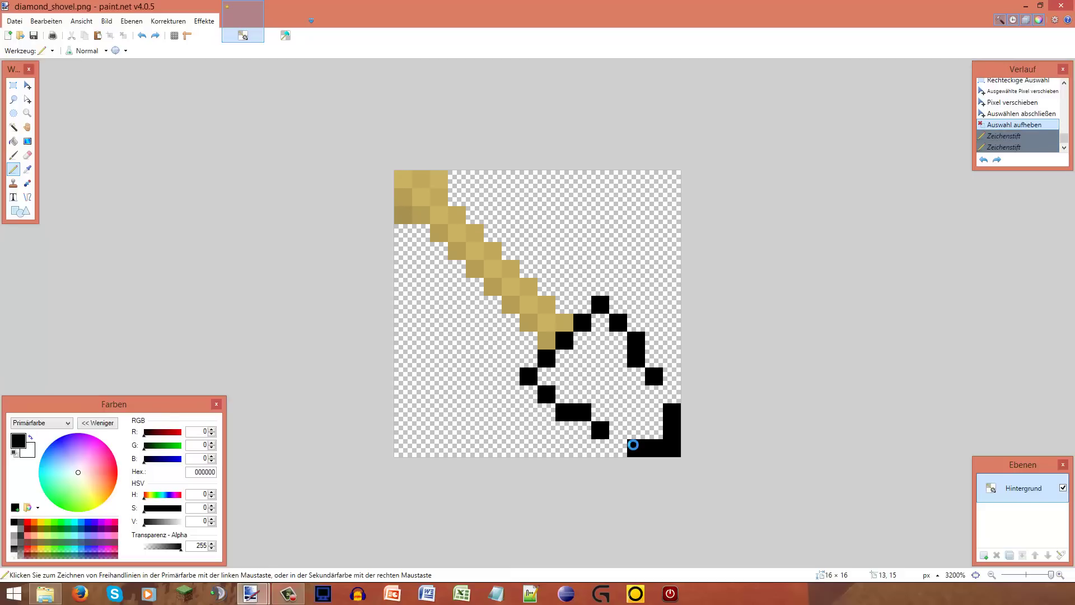
key(ctrl+z)
key(ctrl+z)
key(s)
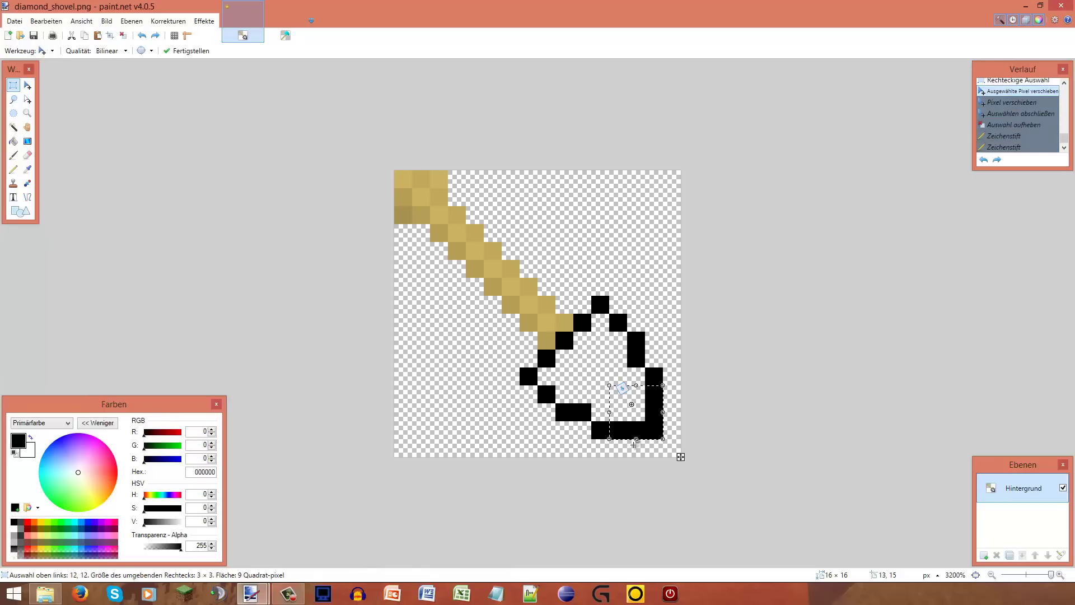
key(ctrl+d)
key(ctrl+0)
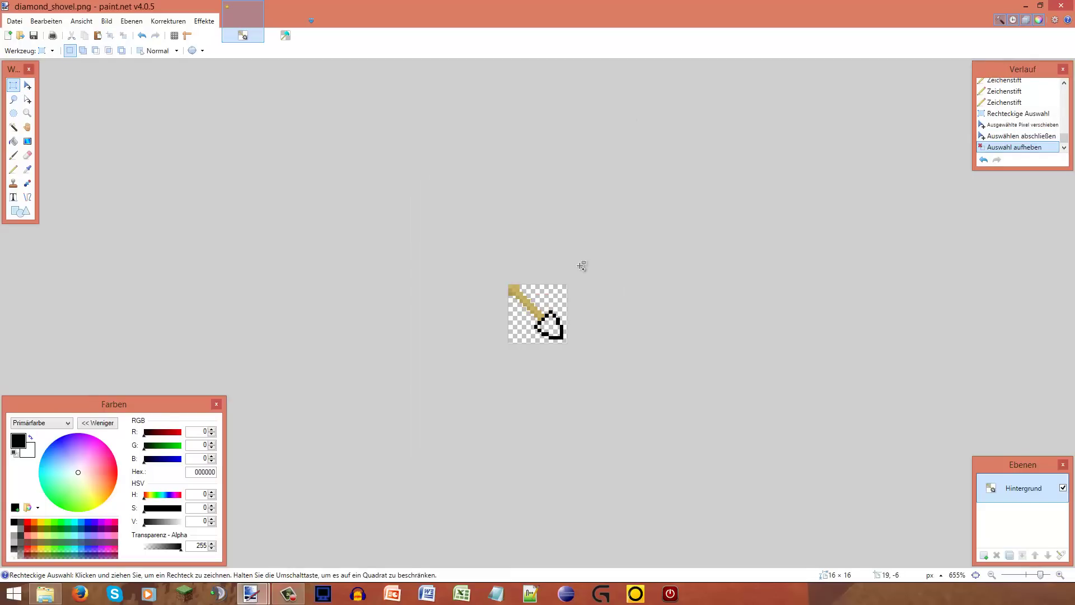
scroll(579, 267, up, 6)
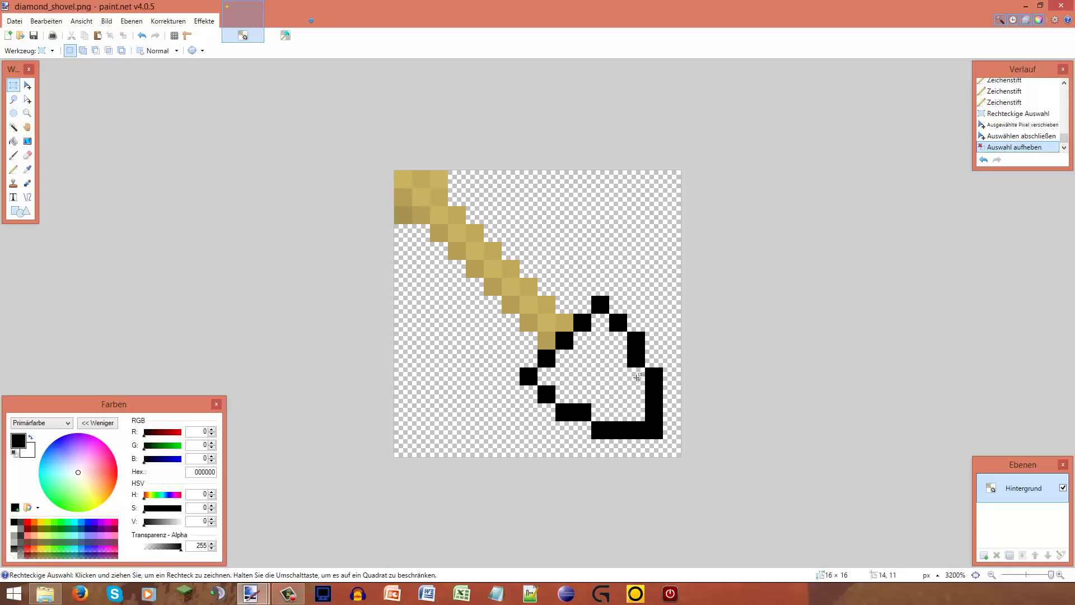
scroll(622, 335, down, 6)
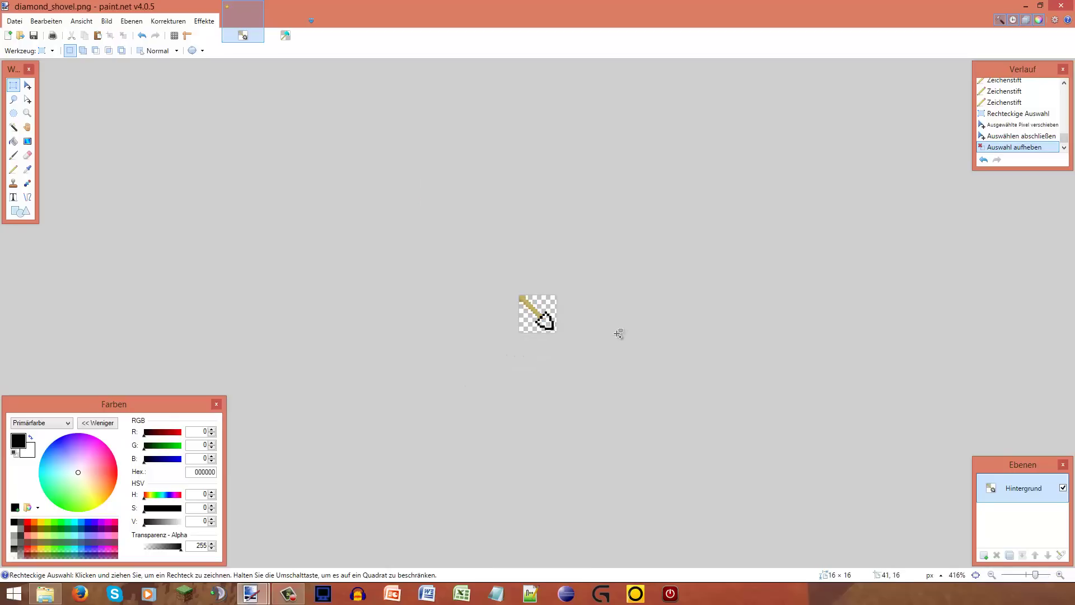
scroll(607, 312, up, 6)
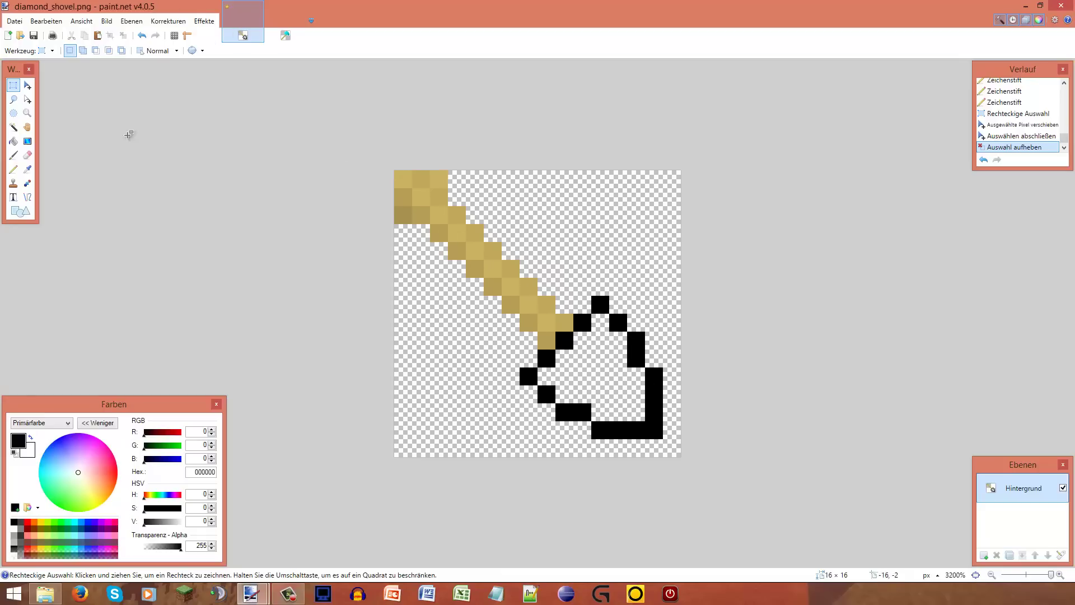
Fill the inside of the shovel blade's outline completely with black using the Pencil tool
click(13, 168)
mouse_move(602, 323)
mouse_down()
mouse_move(581, 349)
mouse_move(589, 353)
mouse_move(577, 337)
mouse_move(555, 379)
mouse_move(612, 404)
mouse_move(602, 406)
mouse_move(637, 394)
mouse_move(640, 370)
mouse_move(620, 345)
mouse_move(597, 360)
mouse_up()
Pick the dark teal 00A0A0 from diamond_axe and paint the first five pixels down the shovel blade's upper-right edge with it
key(ctrl+Tab)
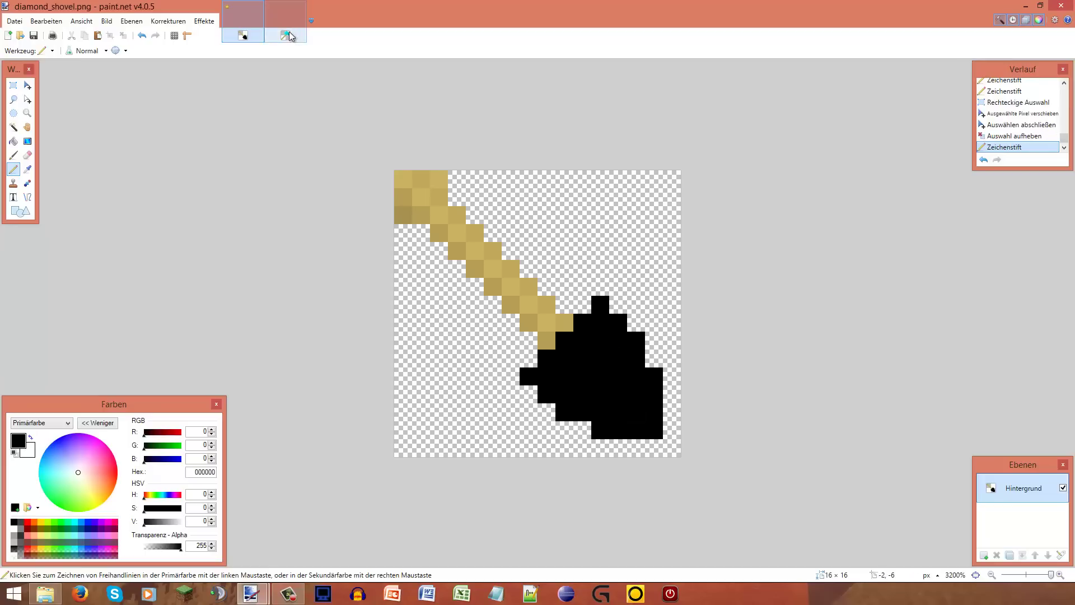
key(k)
click(635, 300)
key(ctrl+Tab)
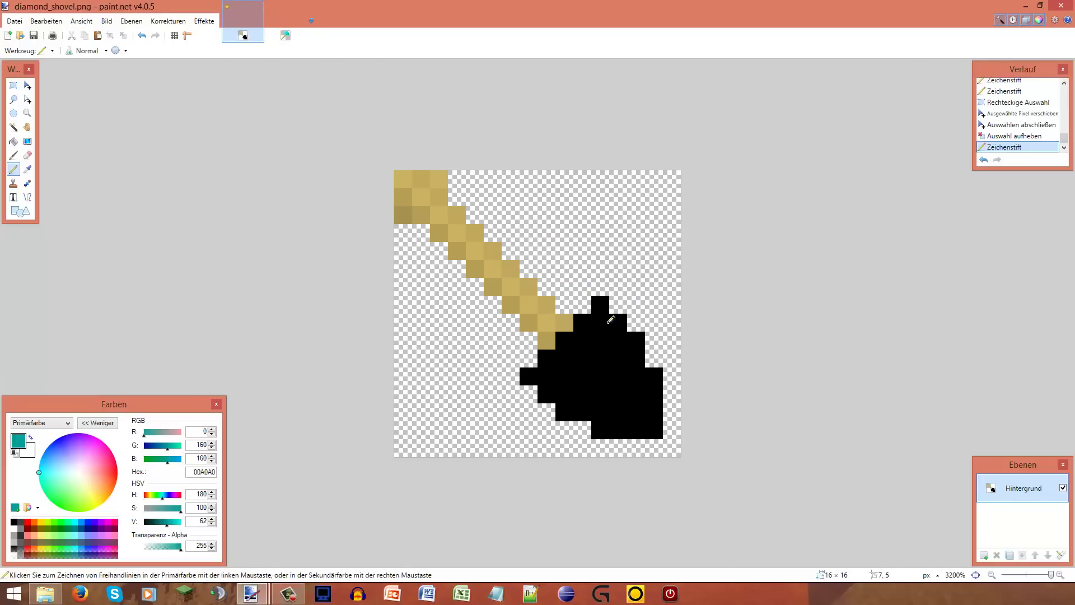
click(601, 305)
click(618, 323)
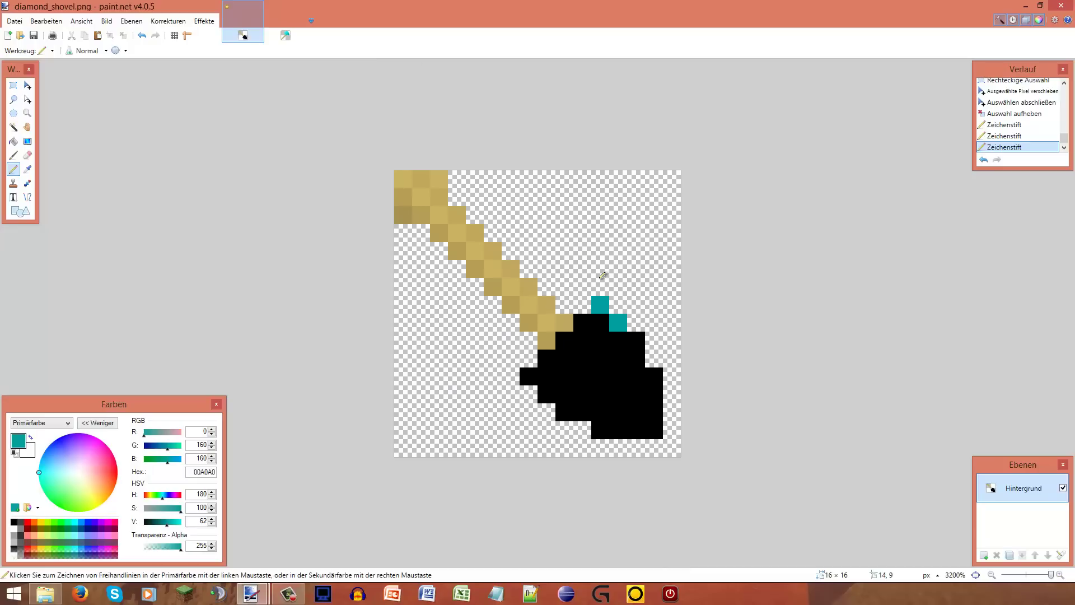
key(ctrl+Tab)
click(249, 25)
click(640, 334)
click(637, 357)
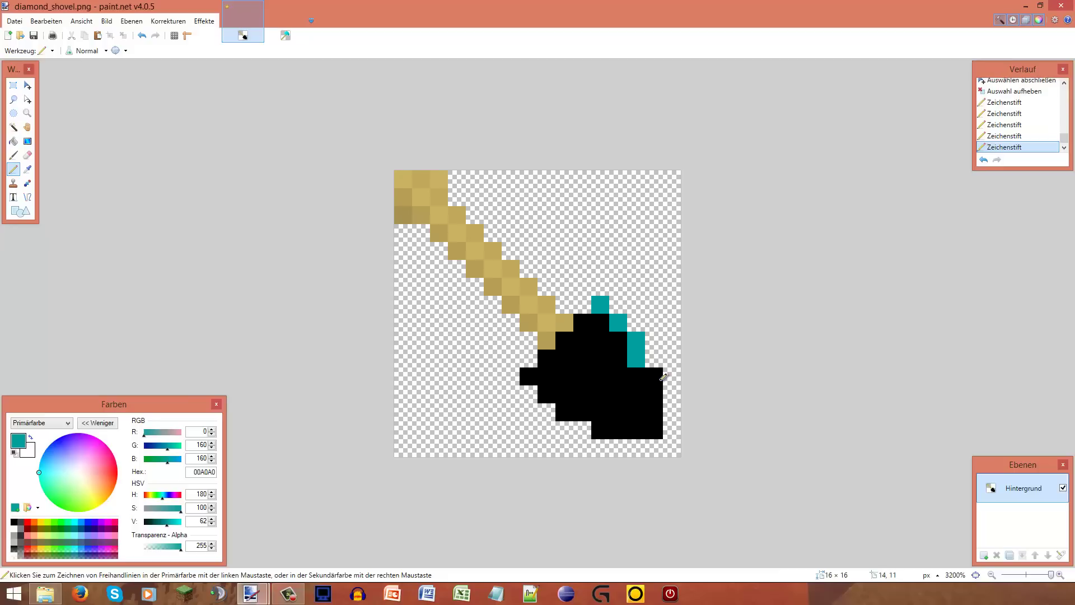
click(652, 370)
Pick 00A5A5 from diamond_axe and paint the diagonal pixel band just inside the blade's dark teal edge
click(285, 35)
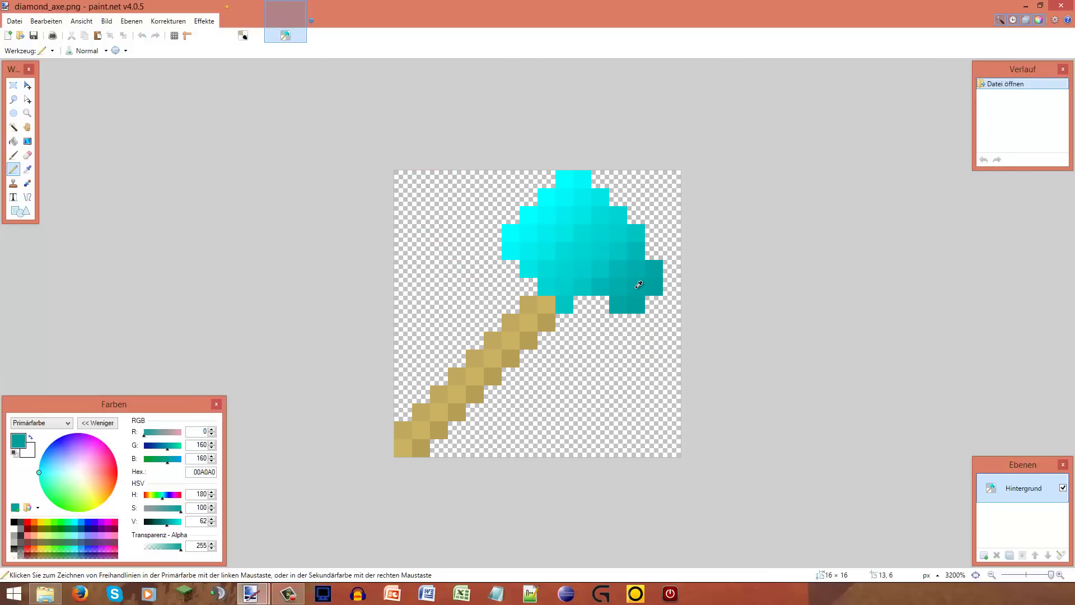
click(243, 35)
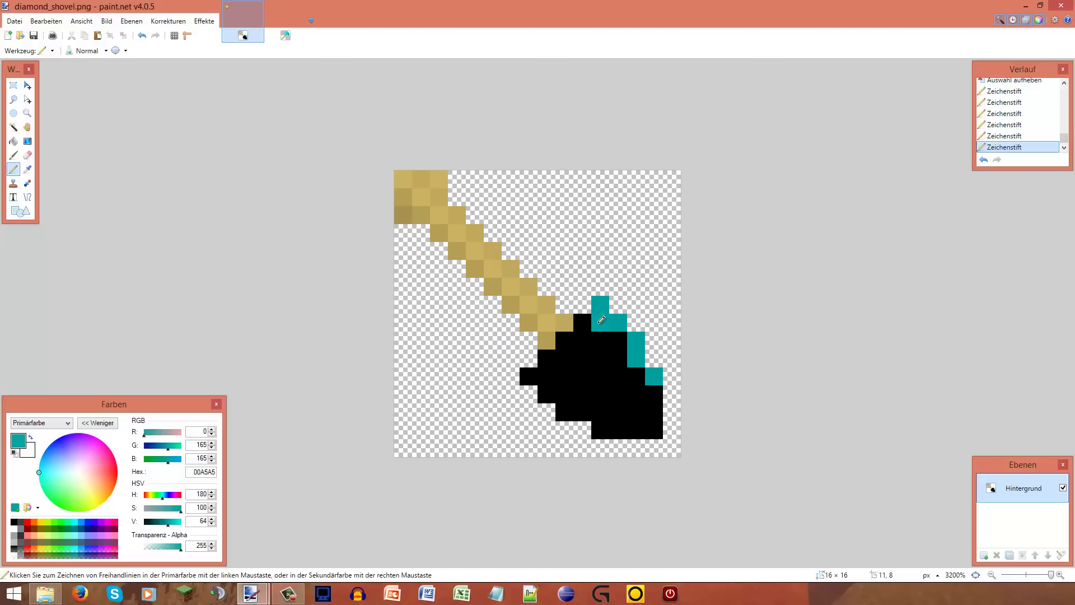
mouse_move(601, 320)
mouse_down()
mouse_move(619, 361)
mouse_move(642, 377)
mouse_up()
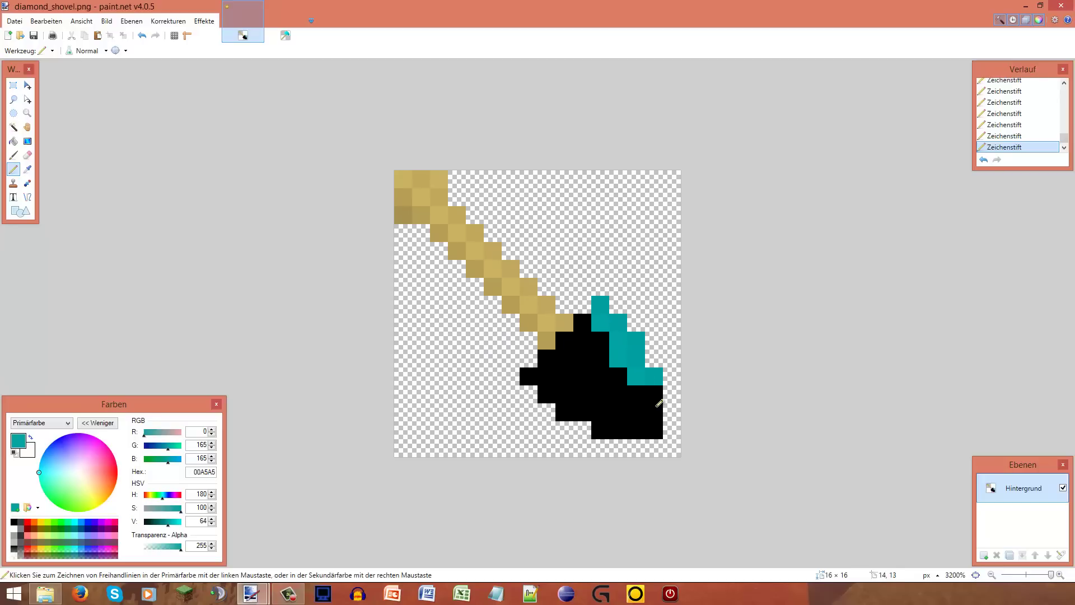
click(658, 401)
Pick 00ADAD from diamond_axe and paint the next diagonal band of the blade, starting at the pixel beside the handle
click(286, 28)
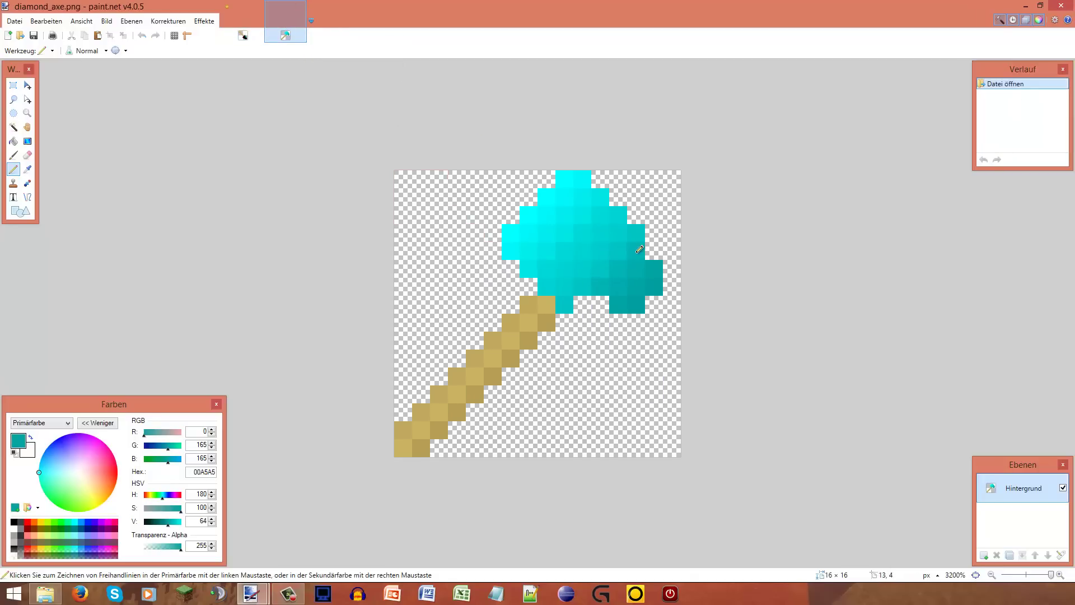
key(k)
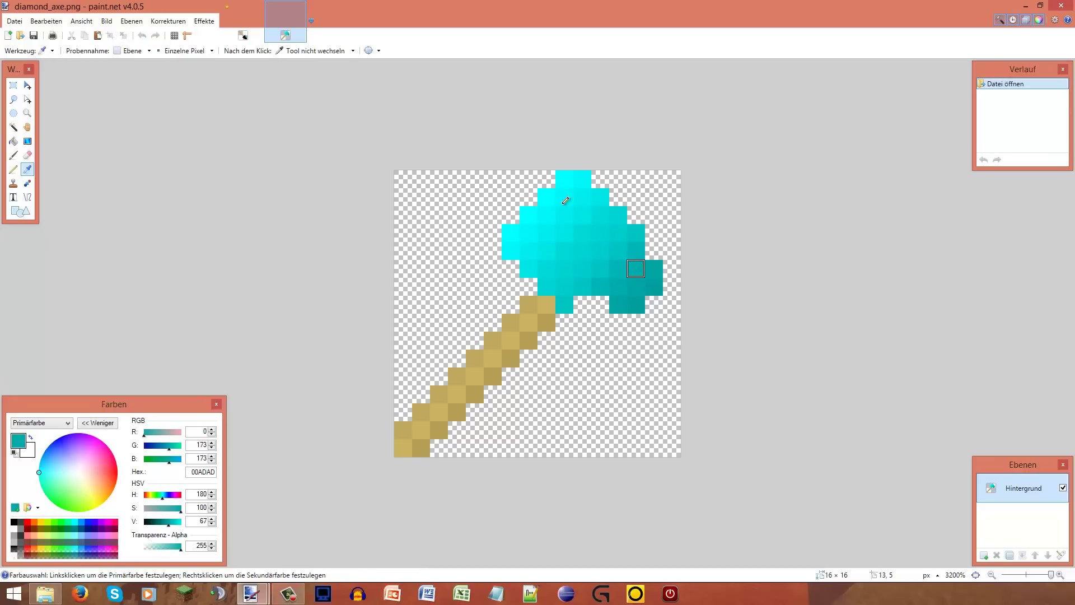
key(p)
click(243, 34)
click(582, 322)
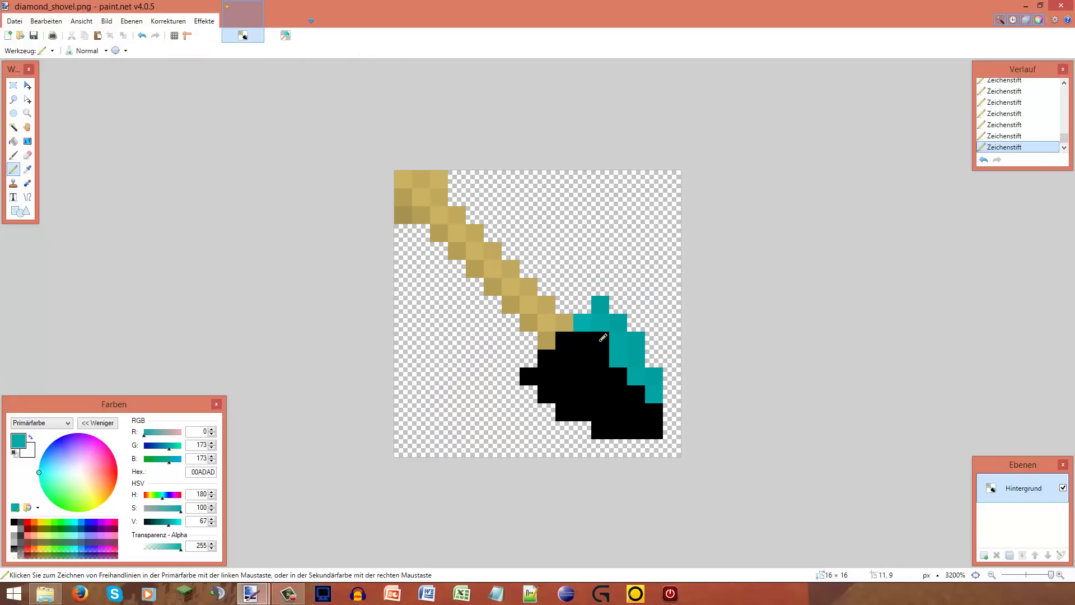
drag(603, 338, 655, 415)
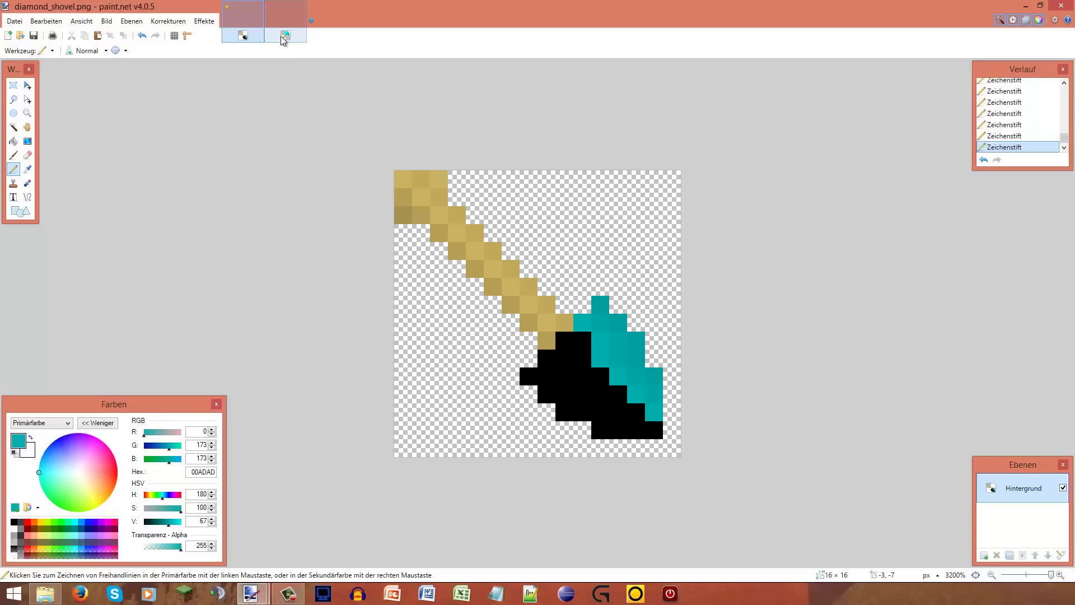
Pick 00B5B5 from diamond_axe and paint the adjoining diagonal band down to the blade's corner tip
click(283, 37)
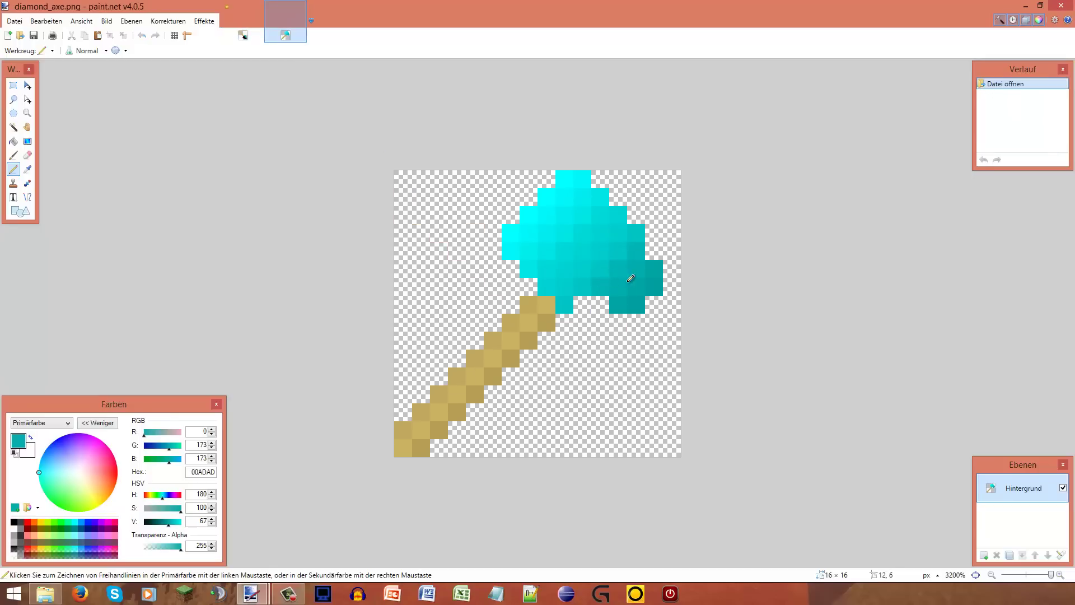
key(k)
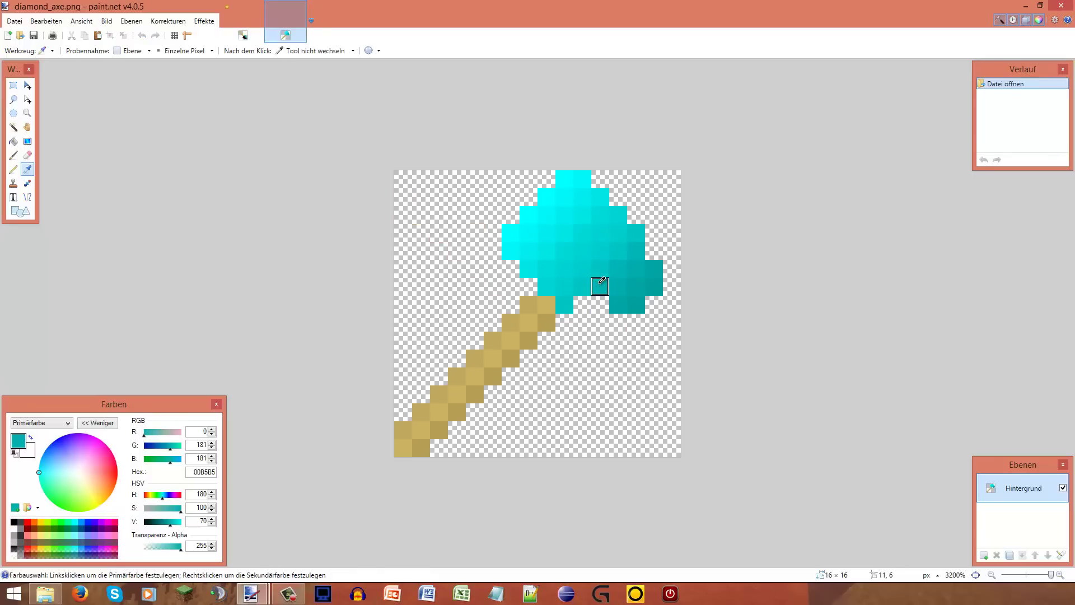
click(597, 284)
click(243, 34)
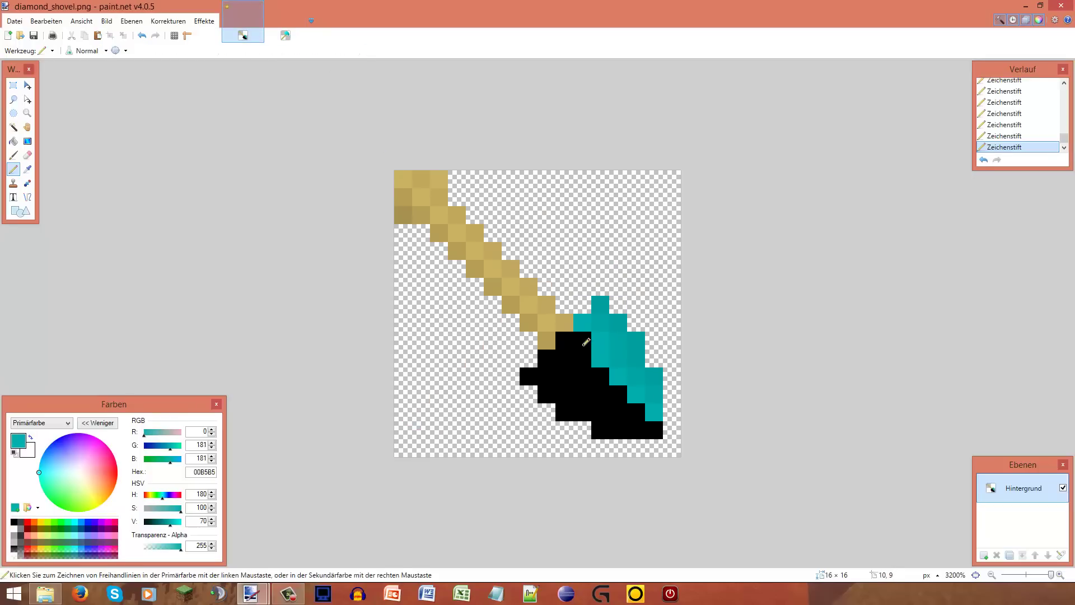
click(654, 430)
drag(601, 372, 583, 340)
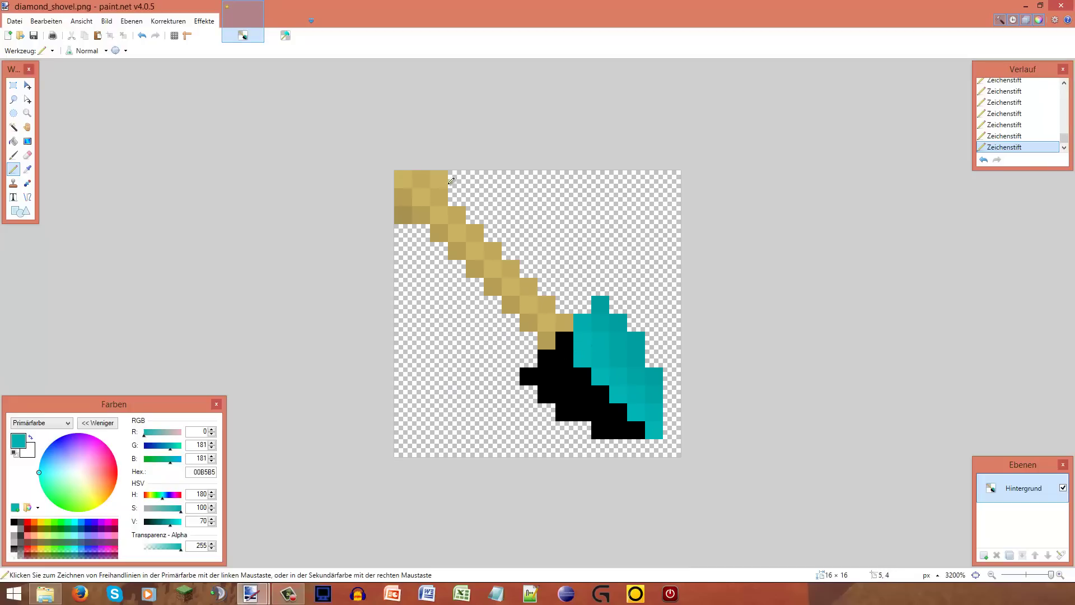
Pick 00C4C4 from diamond_axe and paint the following diagonal band through the middle of the blade
click(287, 35)
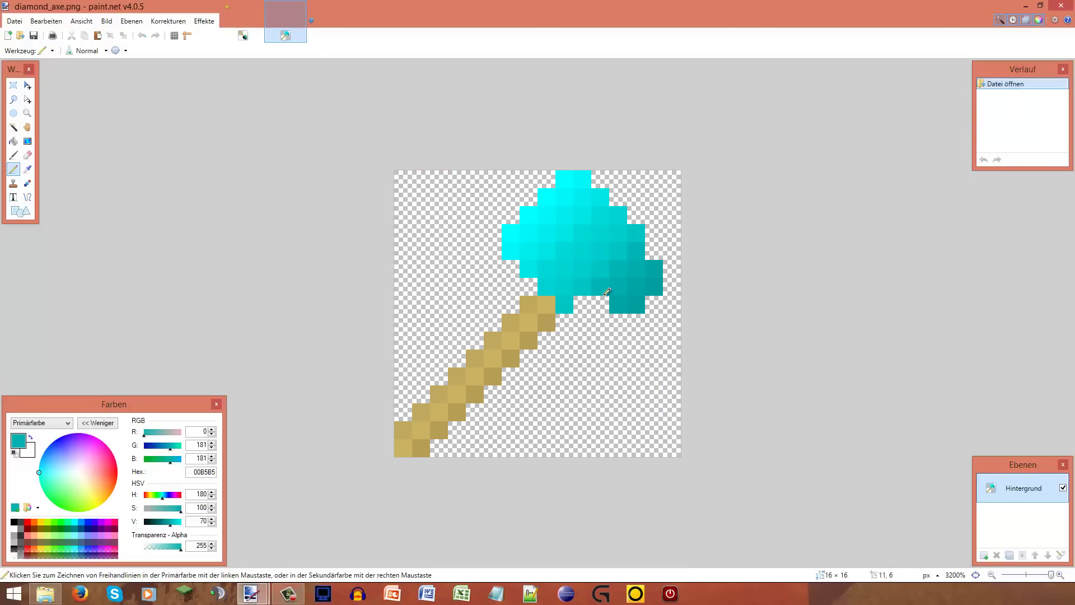
key(ctrl+Tab)
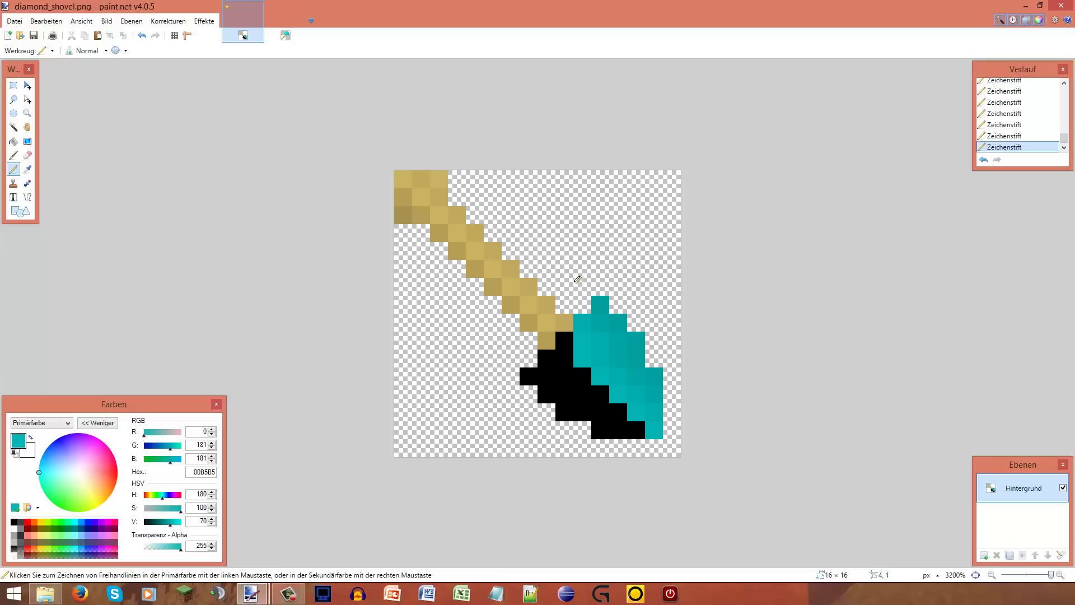
click(285, 28)
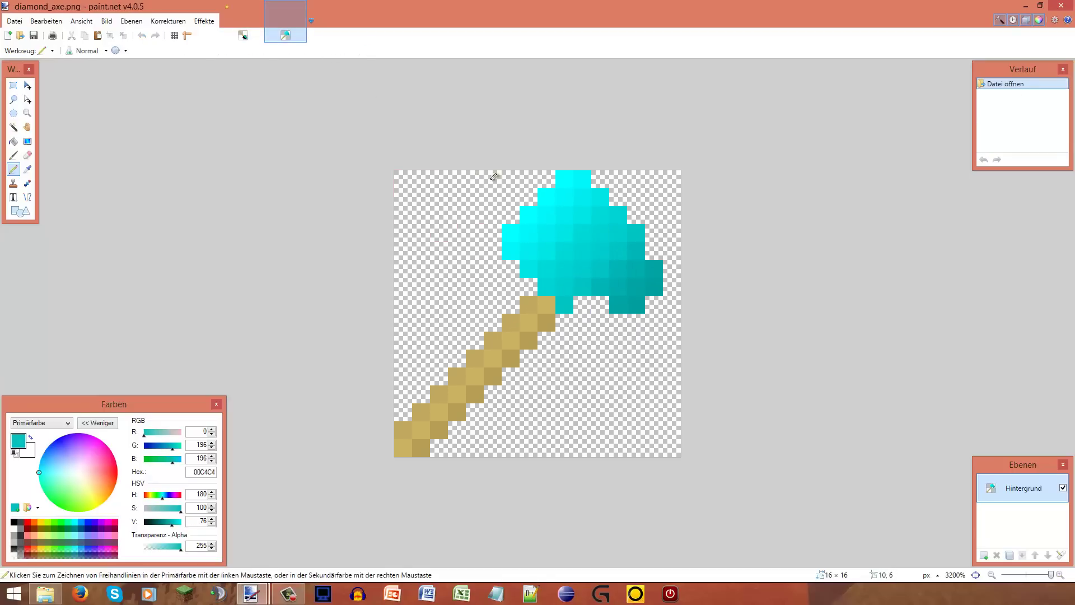
click(243, 33)
drag(570, 342, 639, 427)
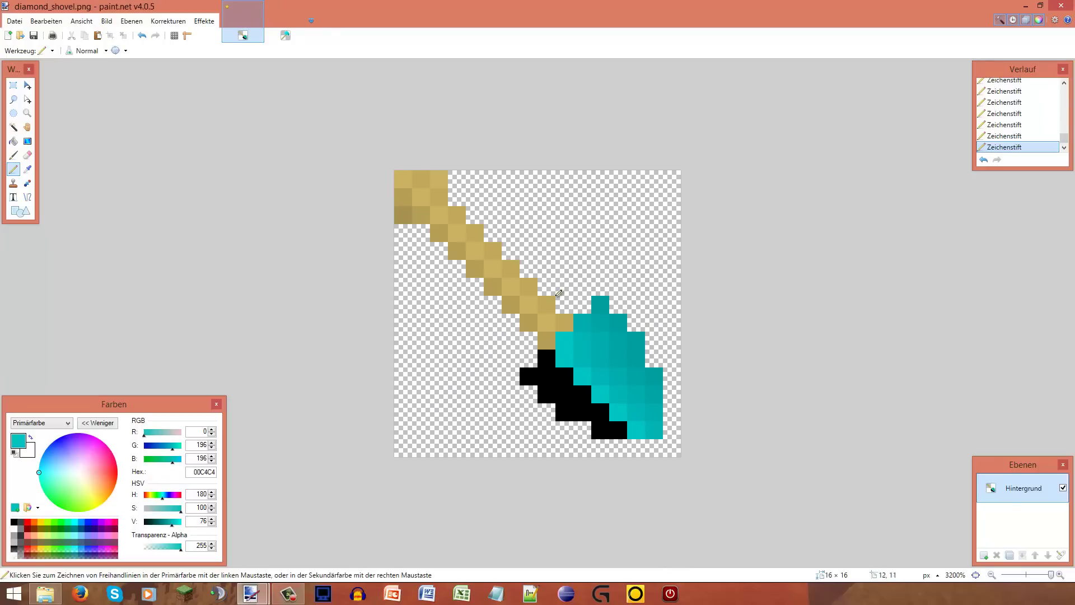
Pick 00D3D3 from diamond_axe and paint the next lighter diagonal band, from below the handle to the blade's bottom edge
click(284, 26)
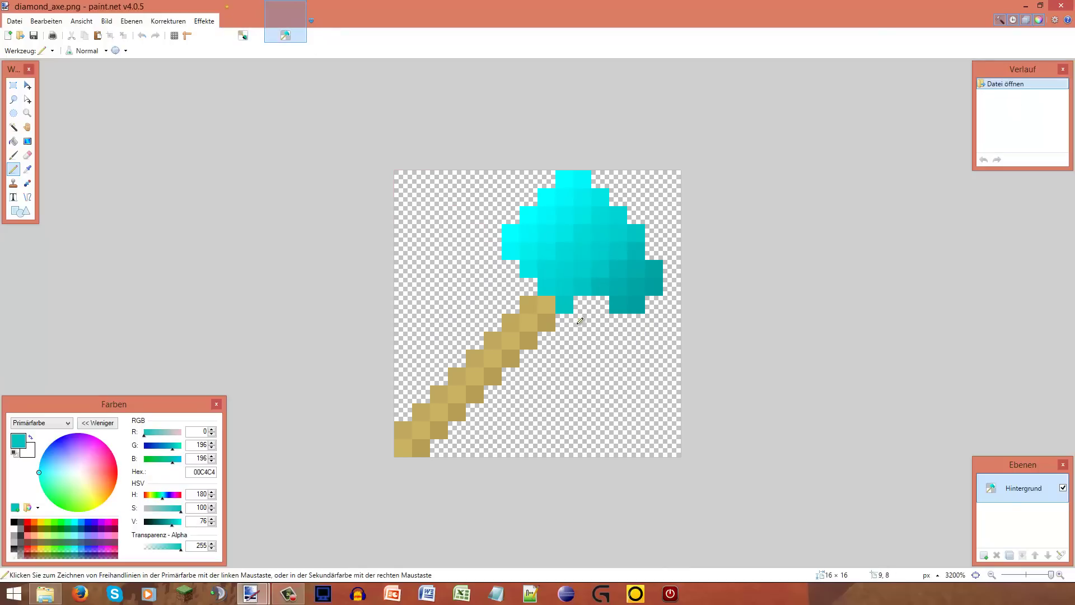
ctrl+click(549, 283)
click(246, 31)
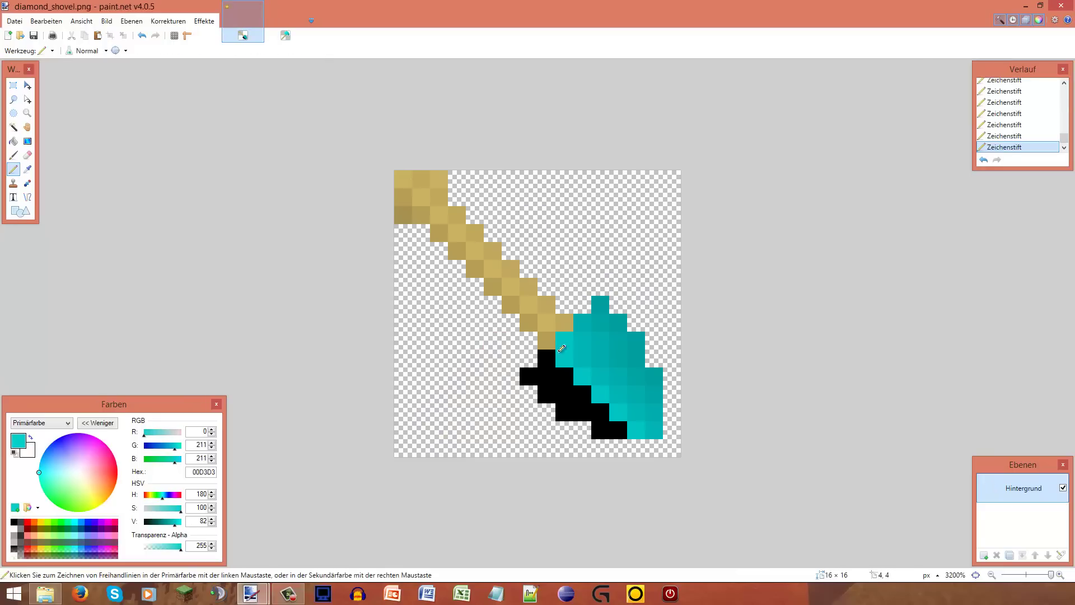
drag(552, 357, 618, 430)
Pick 00EDED from diamond_axe and paint the bright diagonal band beside the remaining black pixels of the blade
click(284, 35)
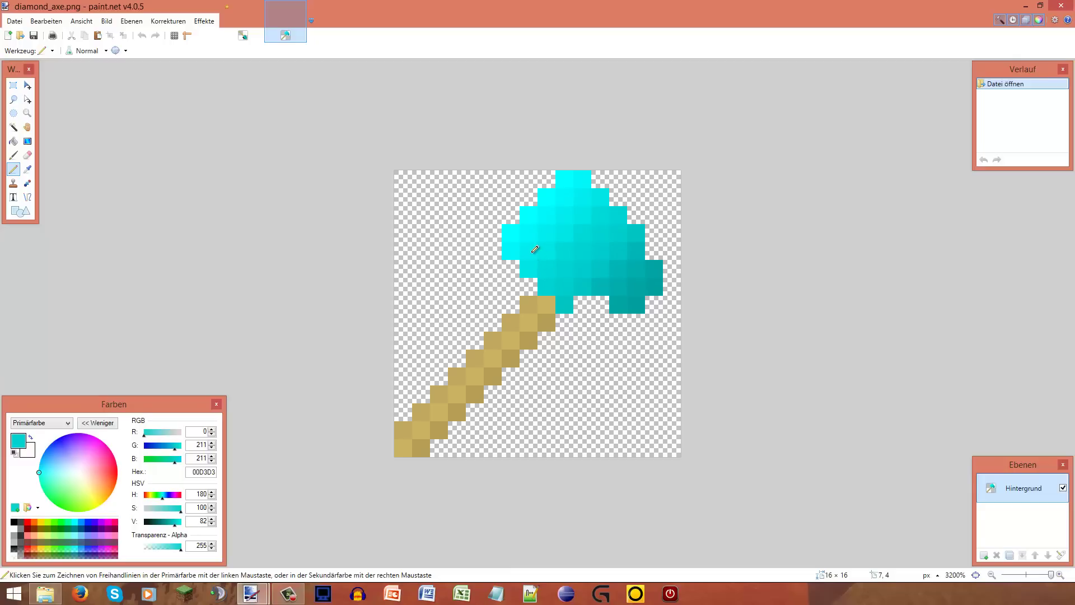
ctrl+click(528, 247)
click(242, 34)
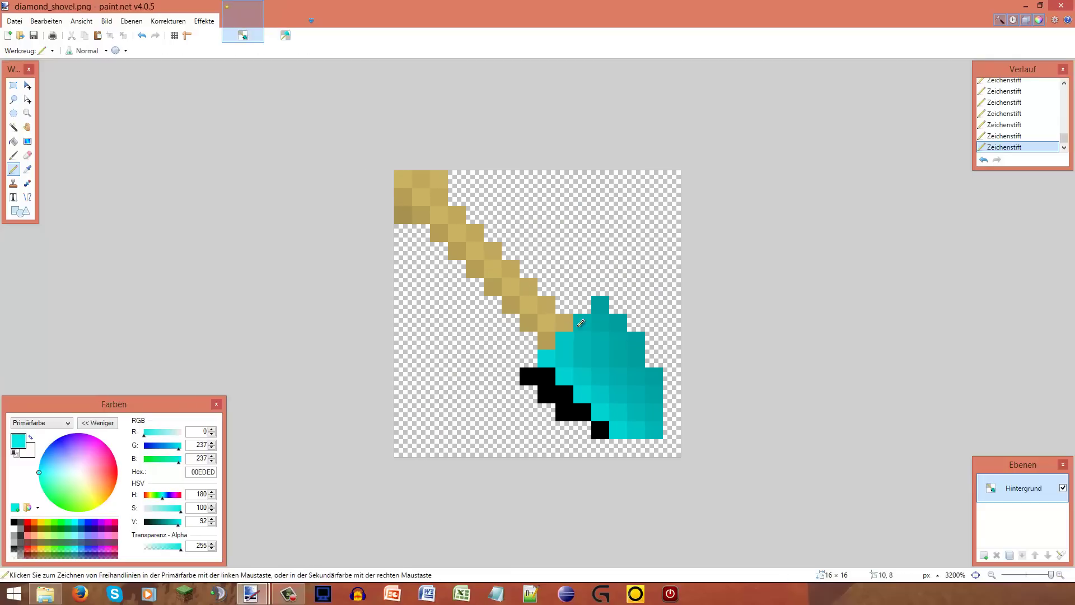
mouse_move(542, 373)
mouse_down()
mouse_move(574, 388)
mouse_move(606, 424)
mouse_move(600, 431)
mouse_up()
Pick 00FFFF from diamond_axe and paint the last three black pixels on the blade's lower-left edge with it
click(286, 37)
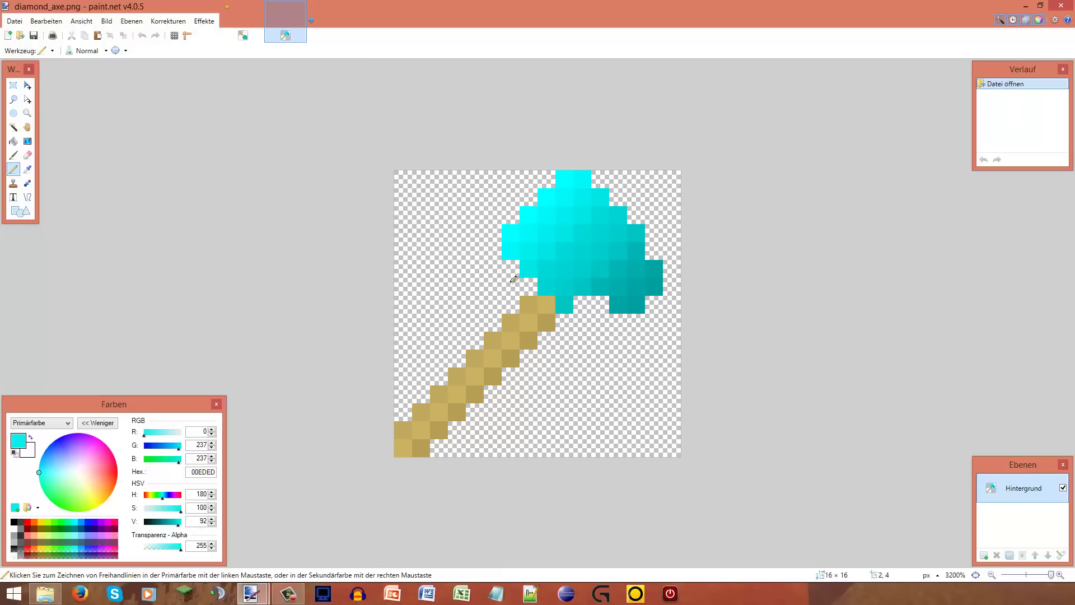
key(k)
click(511, 233)
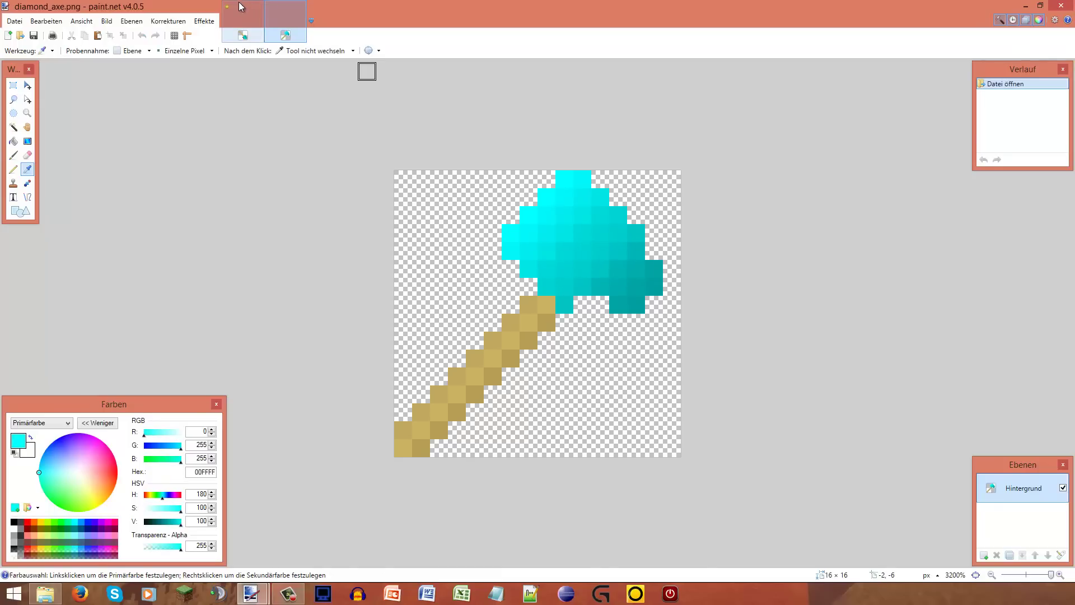
click(243, 34)
click(528, 376)
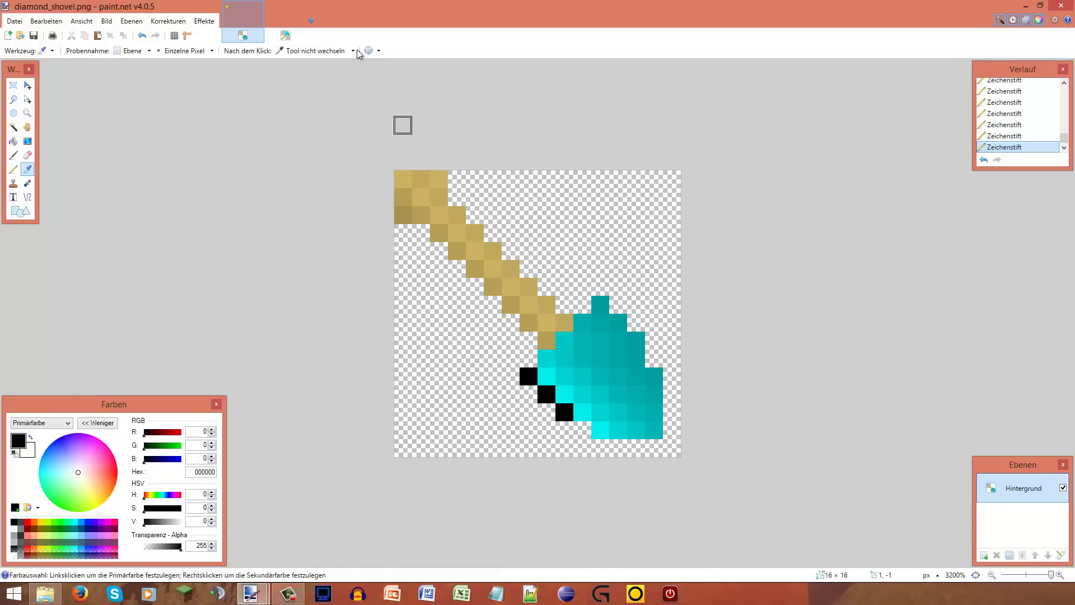
click(300, 37)
click(509, 233)
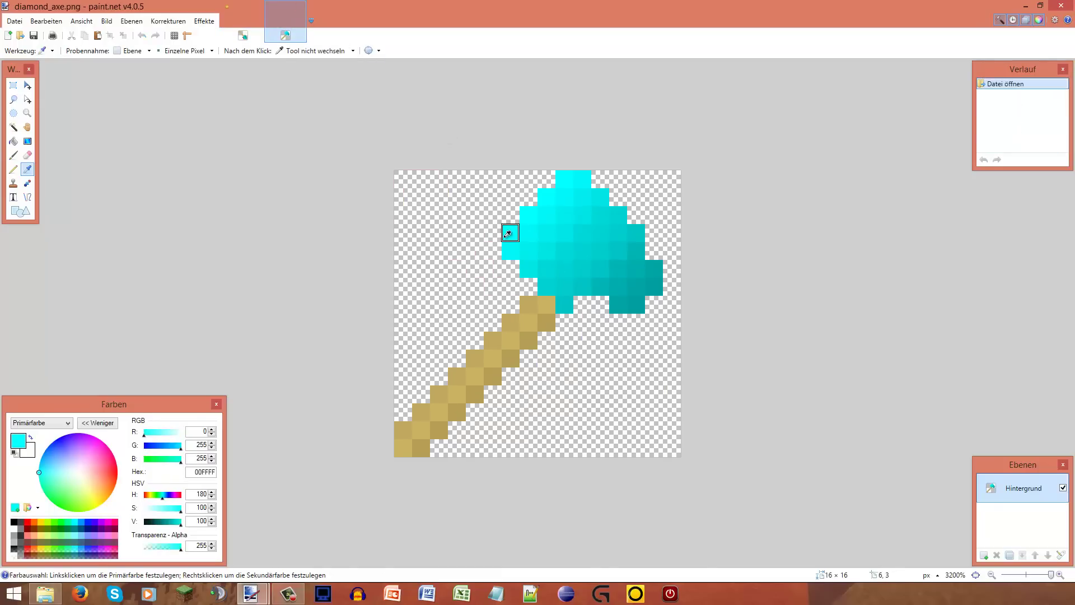
click(246, 35)
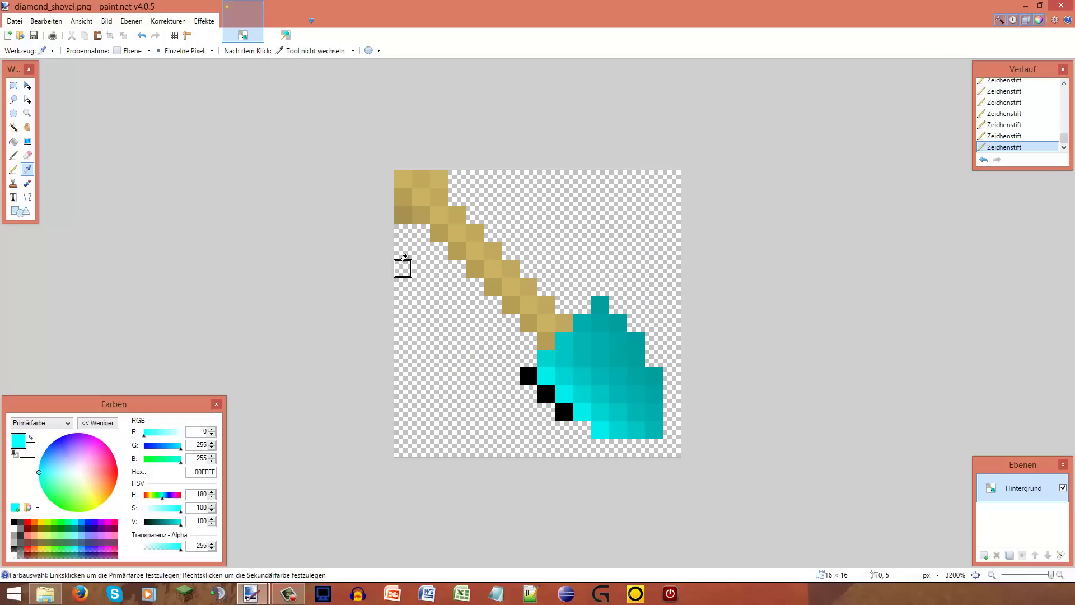
key(p)
click(535, 381)
click(548, 393)
click(564, 412)
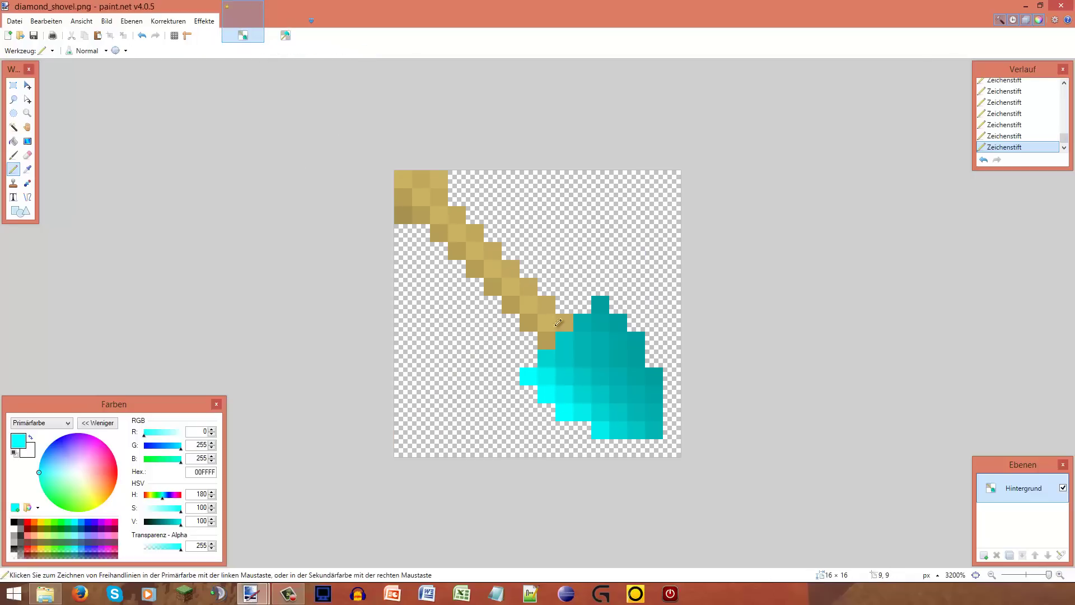
scroll(558, 309, down, 3)
scroll(557, 308, up, 3)
scroll(612, 308, down, 3)
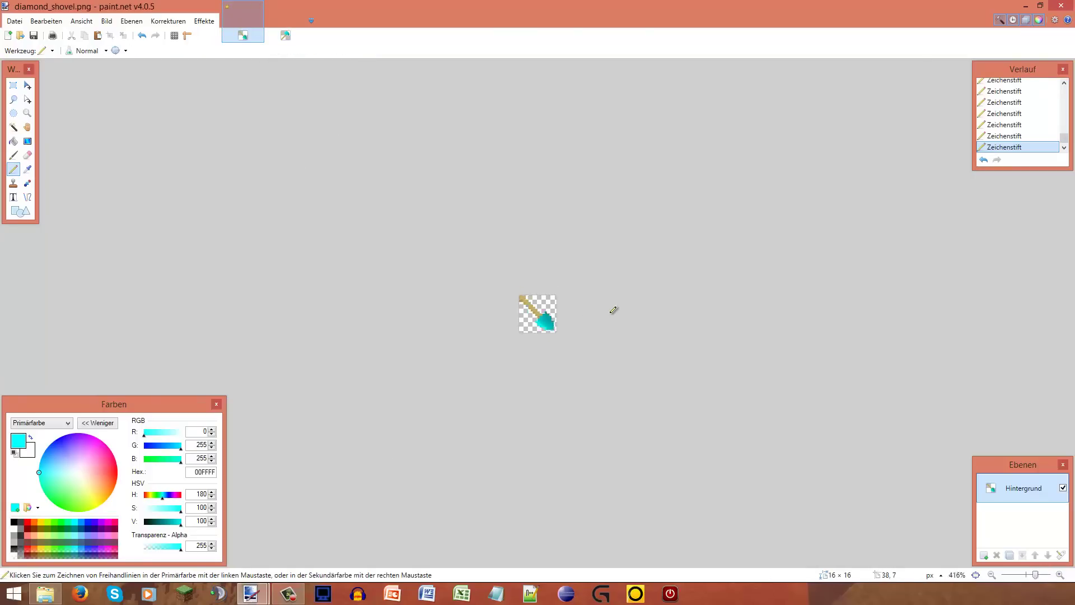
scroll(611, 308, up, 3)
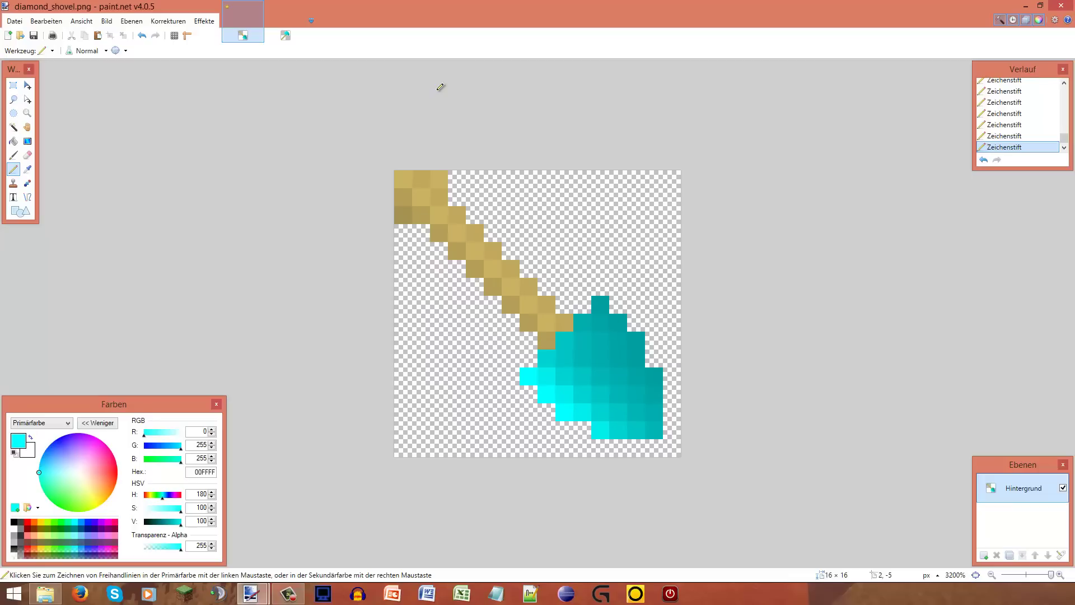
Try 00D3D3 from diamond_axe on a blade pixel next to the handle, and undo the stroke
click(270, 16)
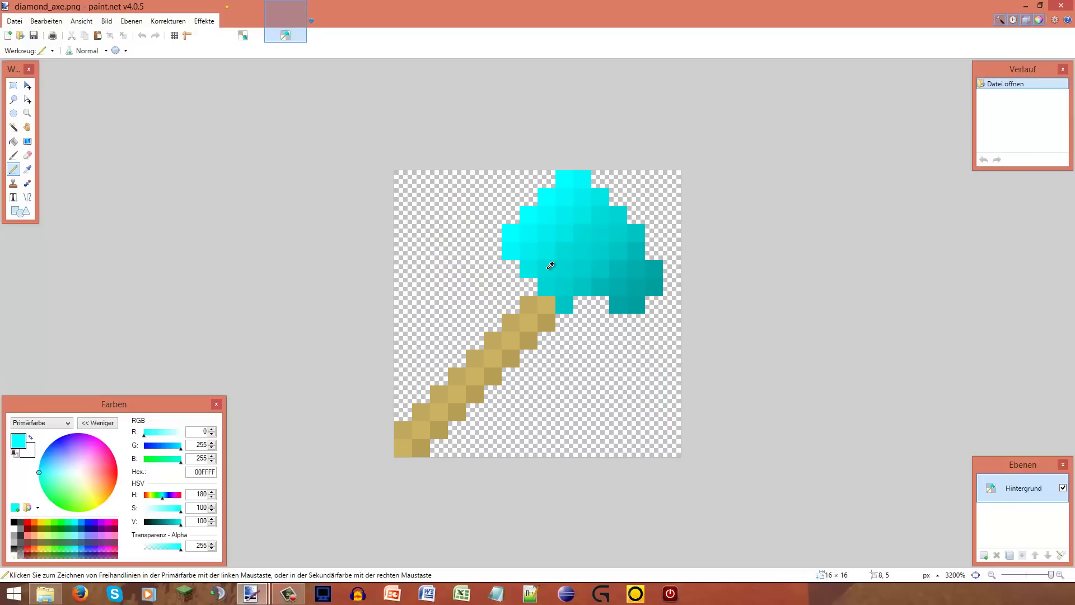
key(k)
click(547, 285)
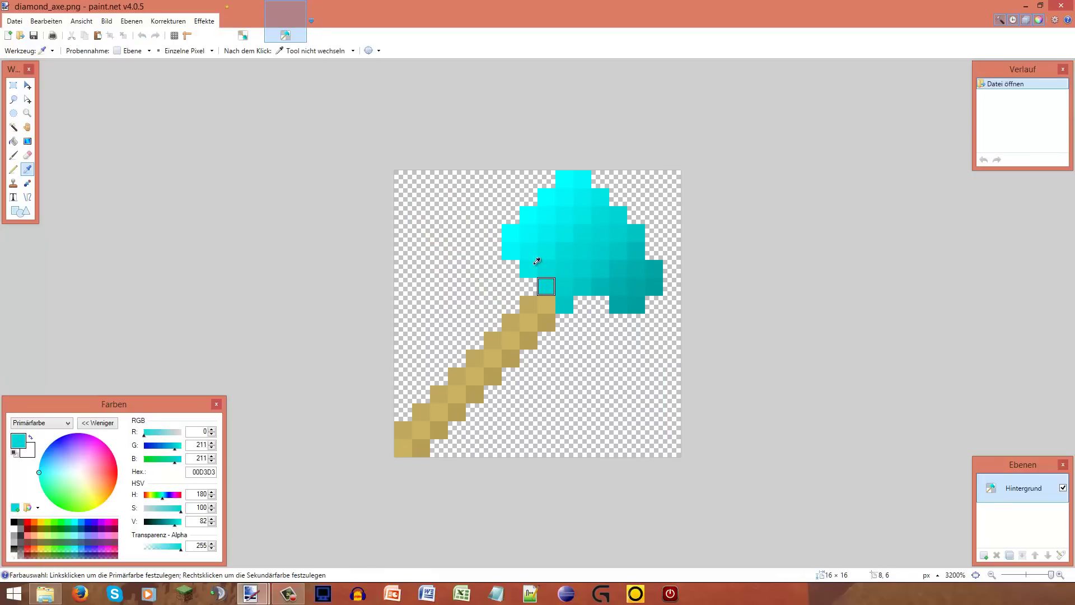
key(p)
key(ctrl+Tab)
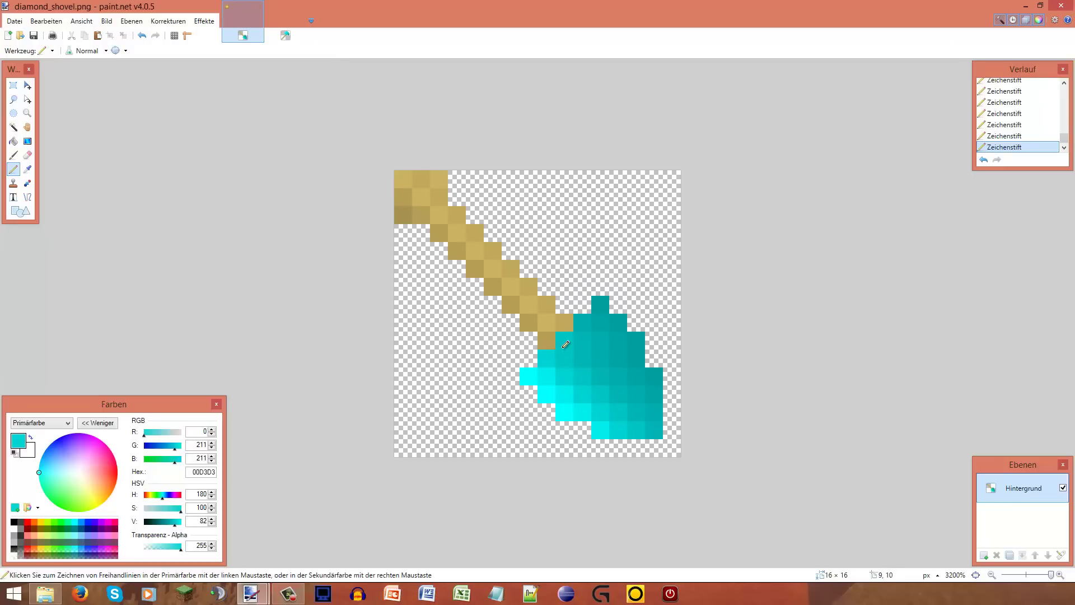
click(569, 350)
key(ctrl+z)
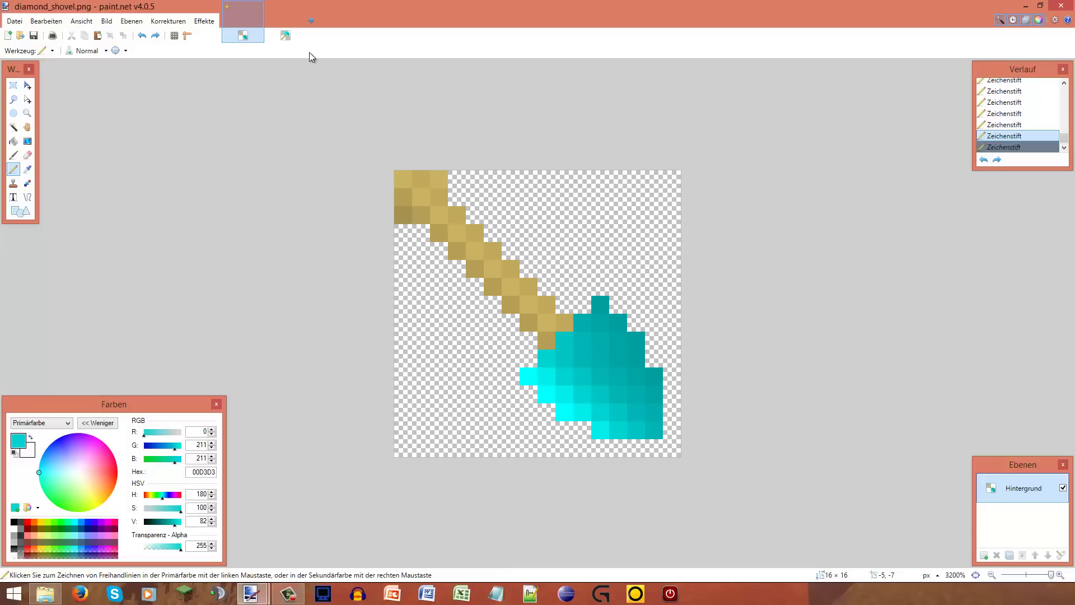
Pick 00D8D8 from diamond_axe and paint a blade pixel of diamond_shovel just below the handle with it
click(286, 30)
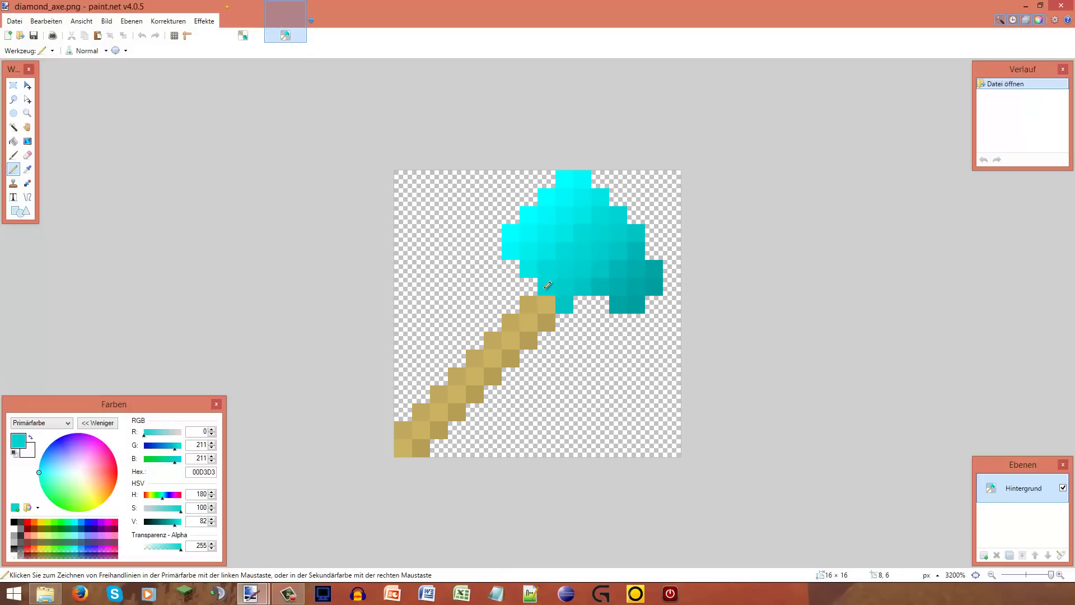
key(k)
click(546, 265)
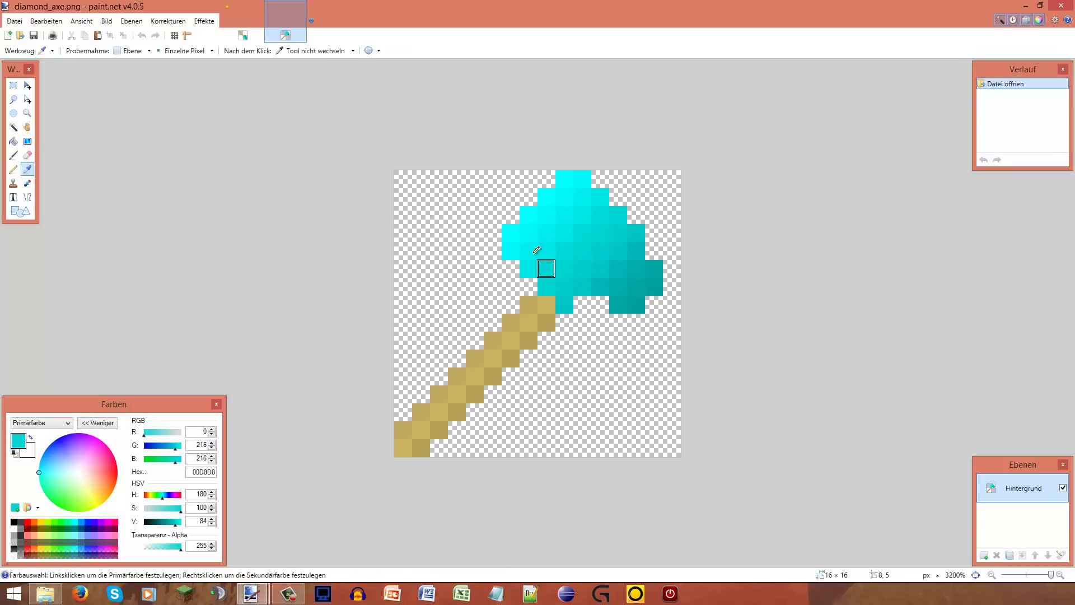
key(p)
click(243, 28)
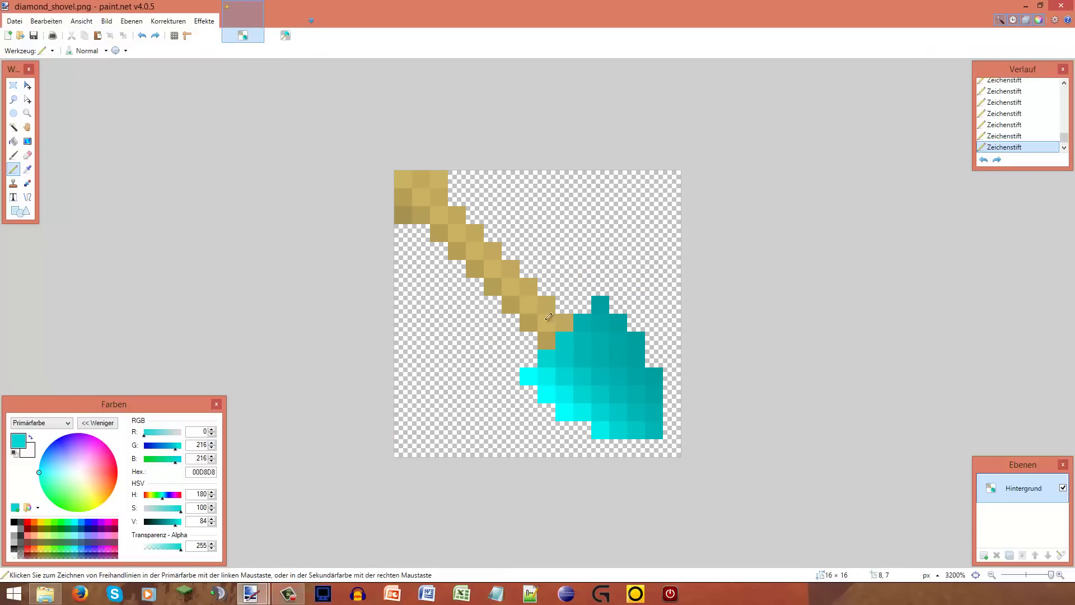
click(553, 350)
Pick 00E5E5 from diamond_axe and paint a light diagonal band from below the handle to the blade's bottom edge
key(ctrl+Tab)
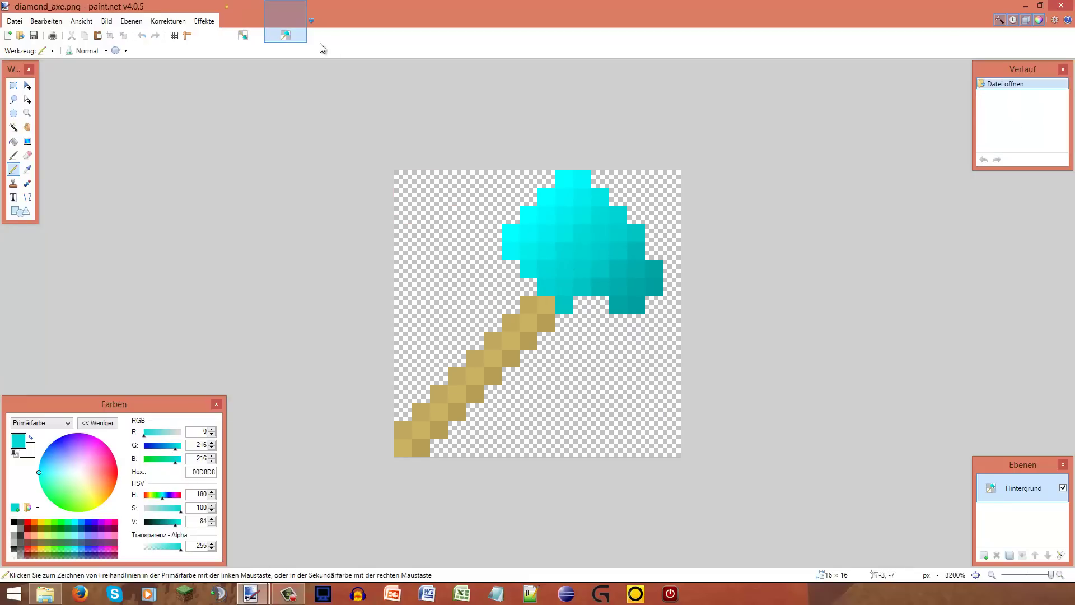
click(245, 35)
click(272, 34)
key(ctrl+Tab)
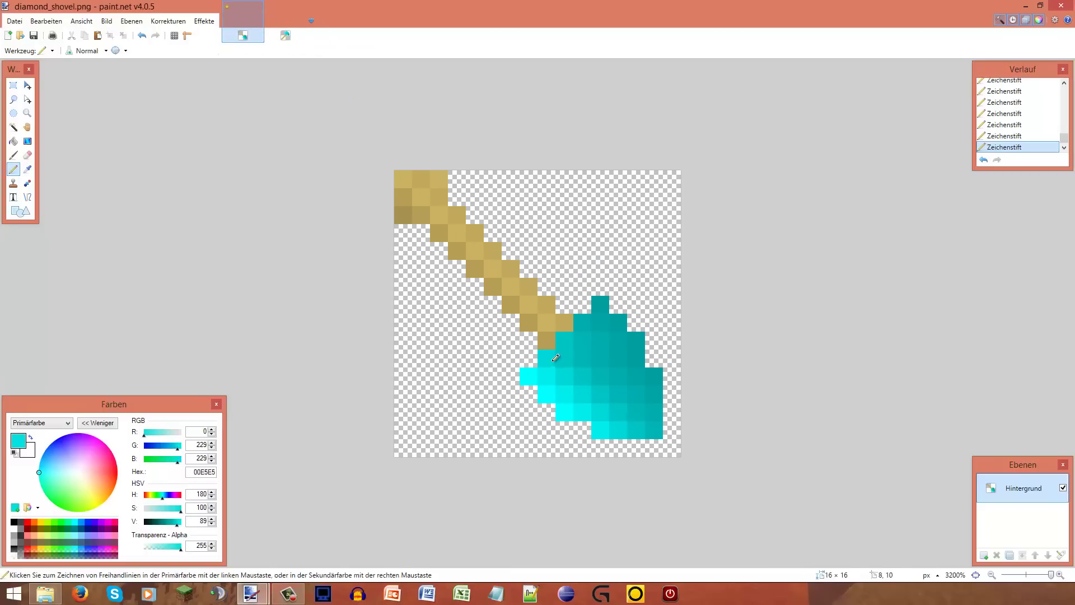
mouse_move(555, 357)
mouse_down()
mouse_move(618, 428)
mouse_move(640, 432)
mouse_move(565, 357)
mouse_move(625, 428)
mouse_up()
Resample 00D8D8 and 00E5E5 from the shovel blade to retouch the light diagonal bands near its bottom edge
key(k)
click(619, 427)
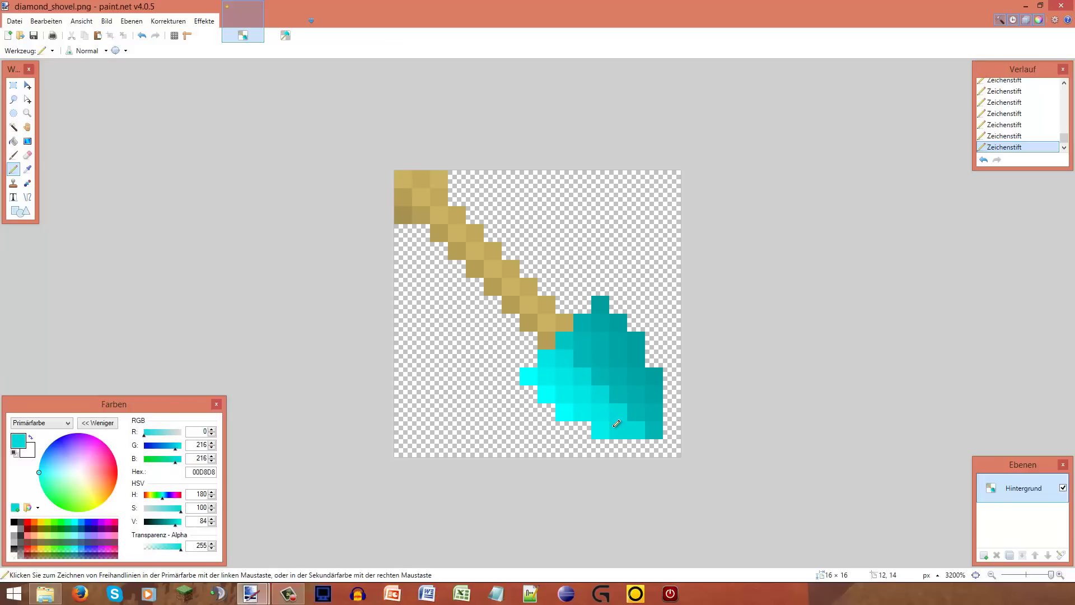
key(k)
click(602, 412)
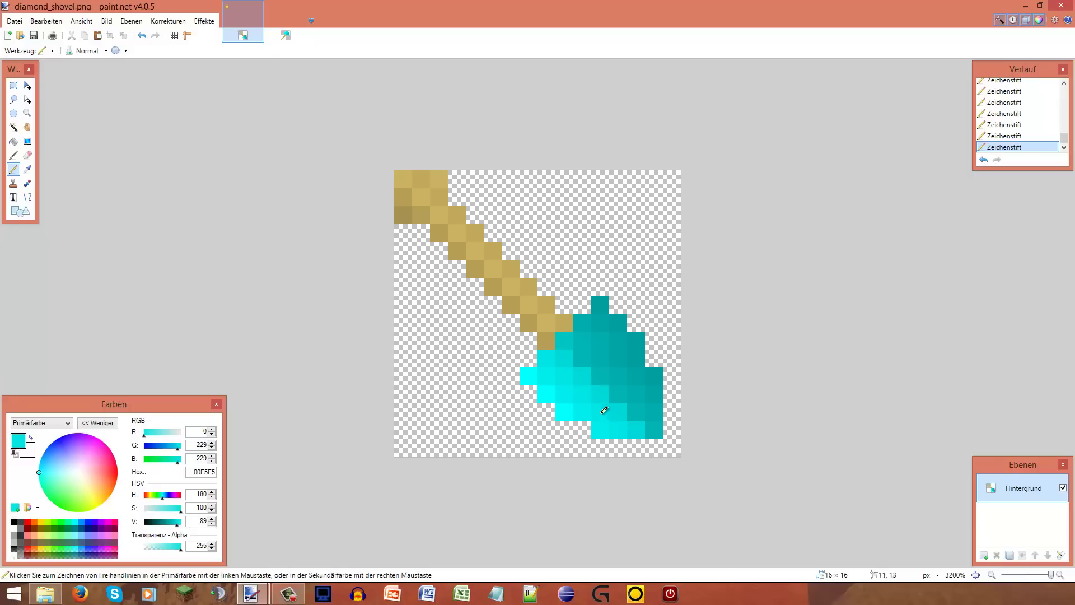
key(k)
click(585, 373)
Pick 00CCCC from diamond_axe and paint the diagonal band from beside the handle toward the blade's lower-right corner
key(ctrl+Tab)
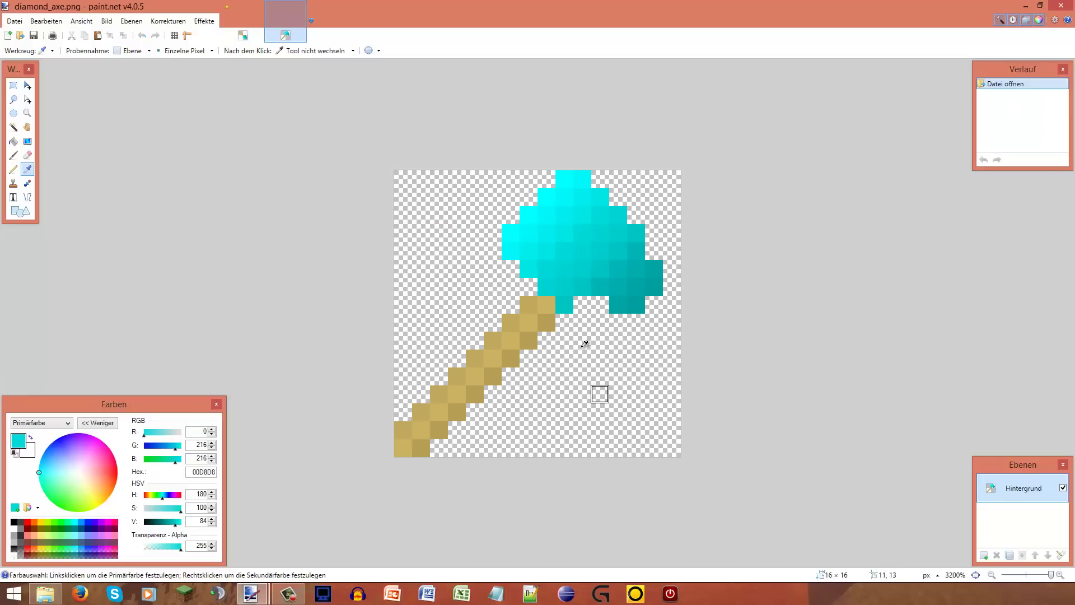
click(546, 269)
click(560, 285)
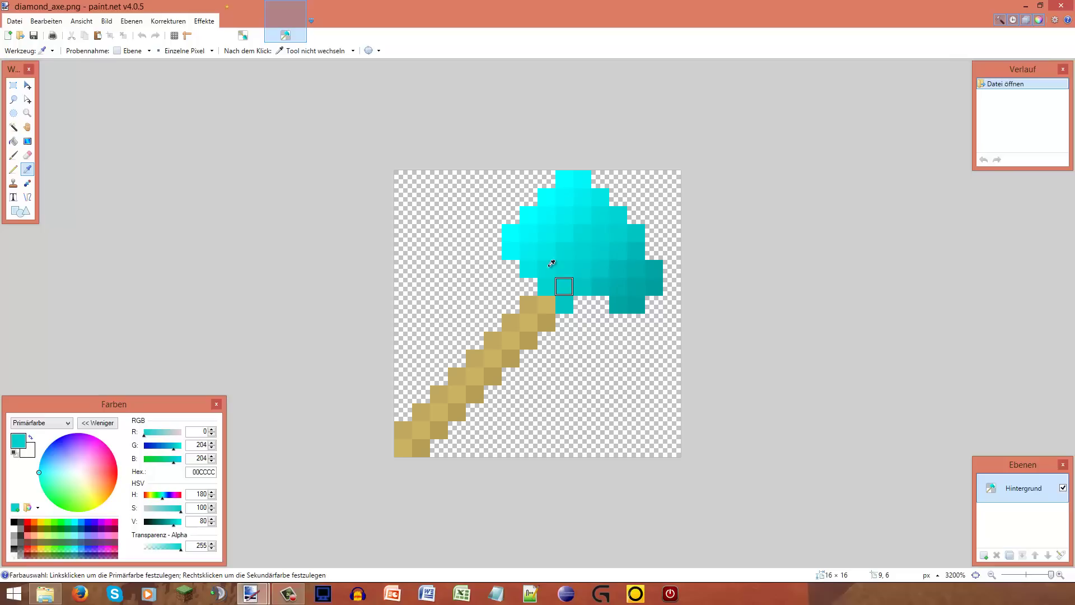
key(p)
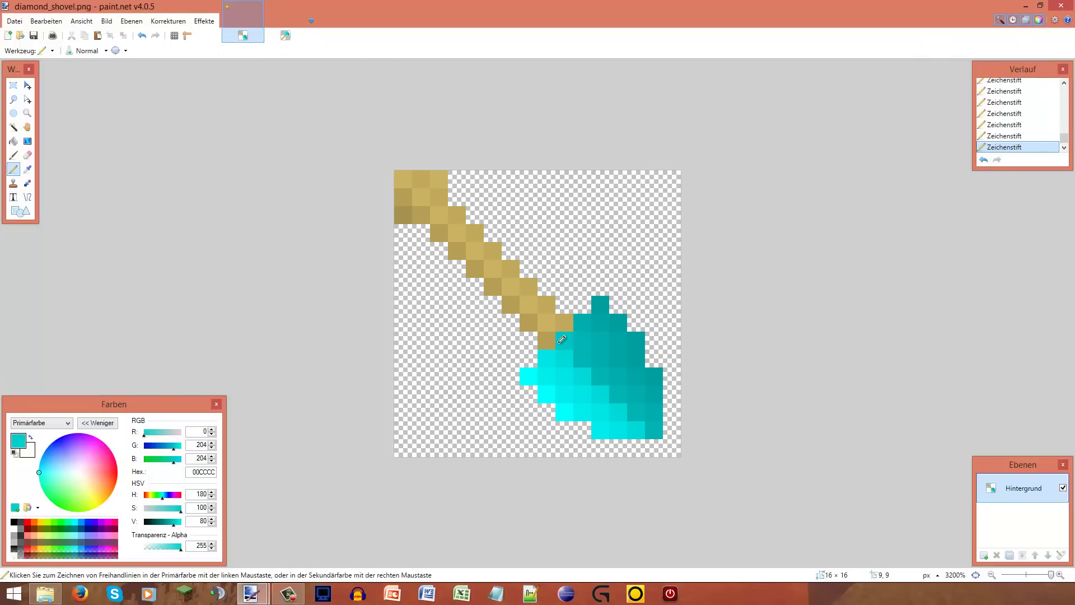
drag(562, 339, 644, 414)
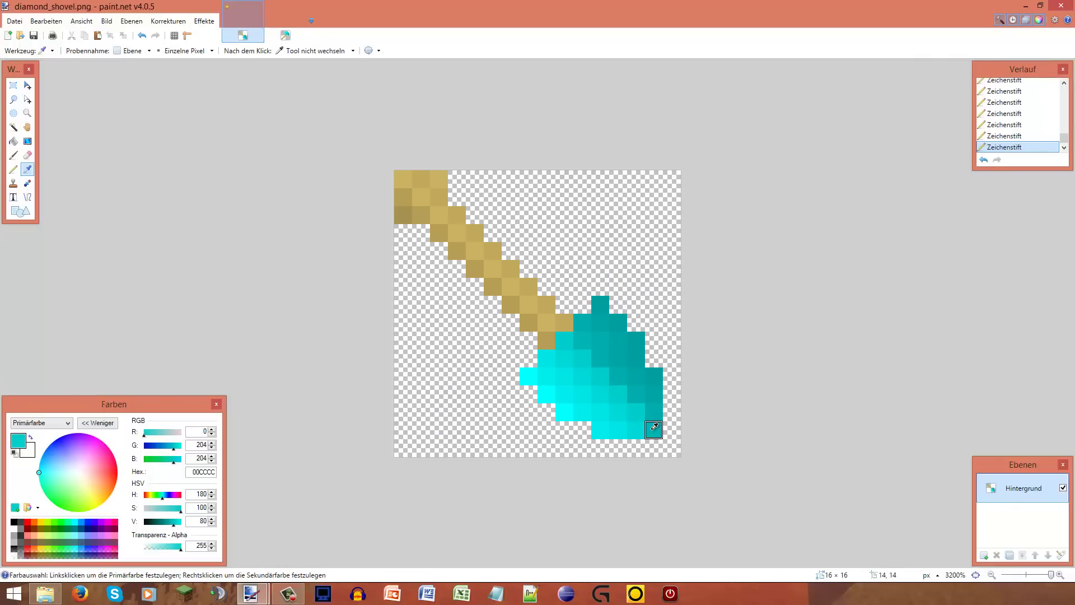
Resample 00CCCC from the new band and paint the blade's lower-right corner pixel with it
ctrl+click(653, 428)
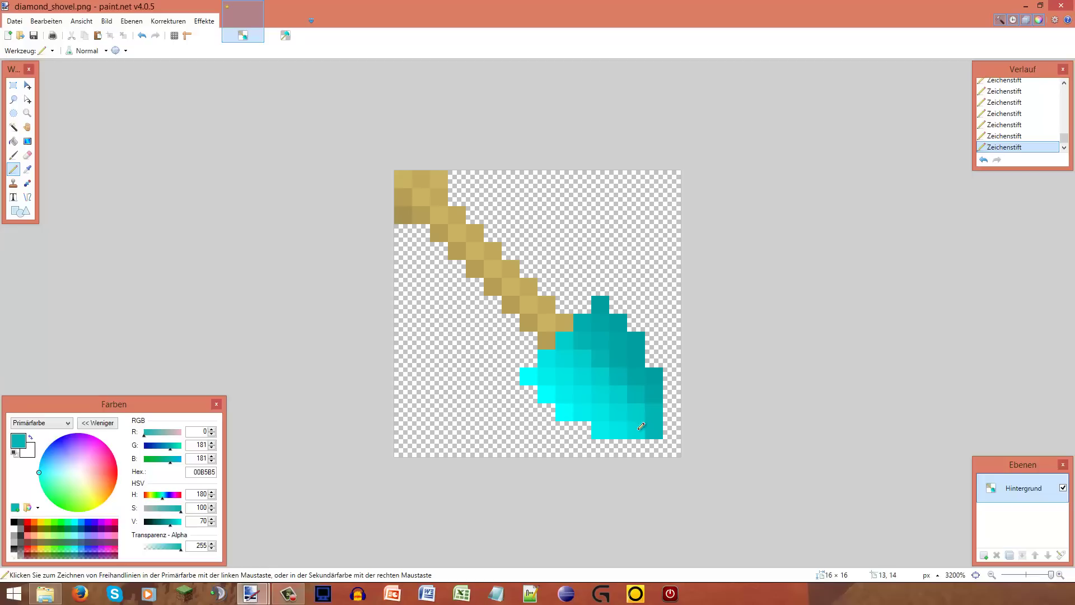
ctrl+click(642, 409)
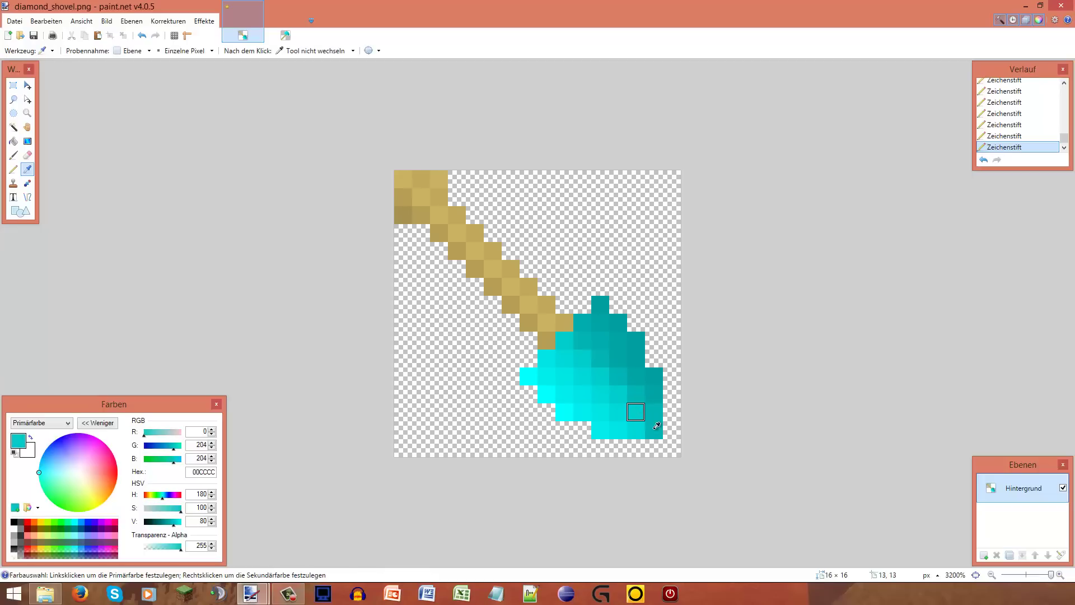
click(662, 430)
Compare the blade shades beside the handle and pick the slightly darker 00C4C4 from diamond_axe for the shovel
key(k)
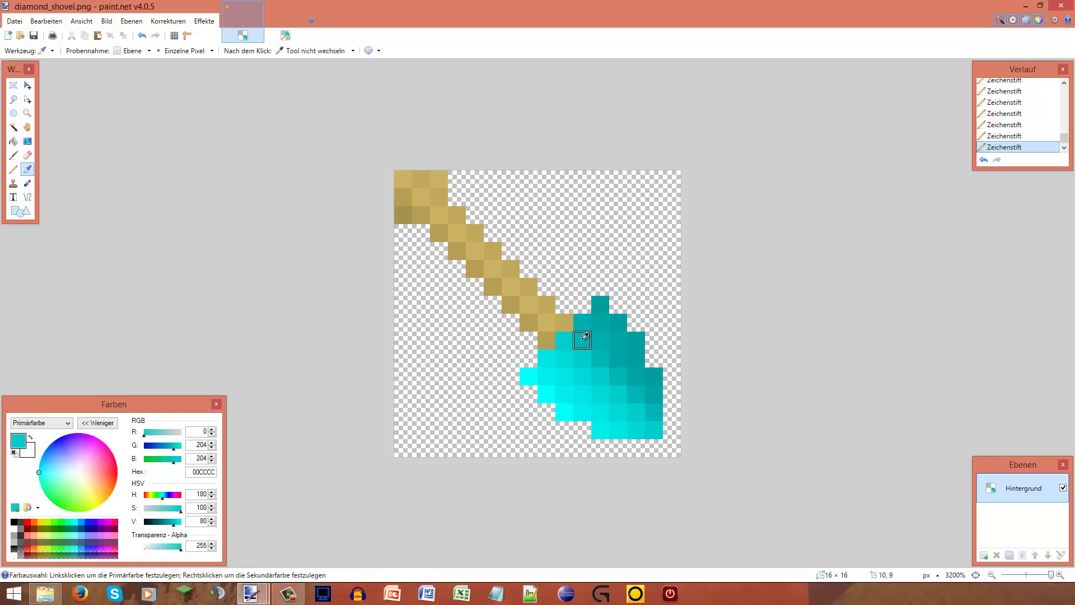
click(582, 340)
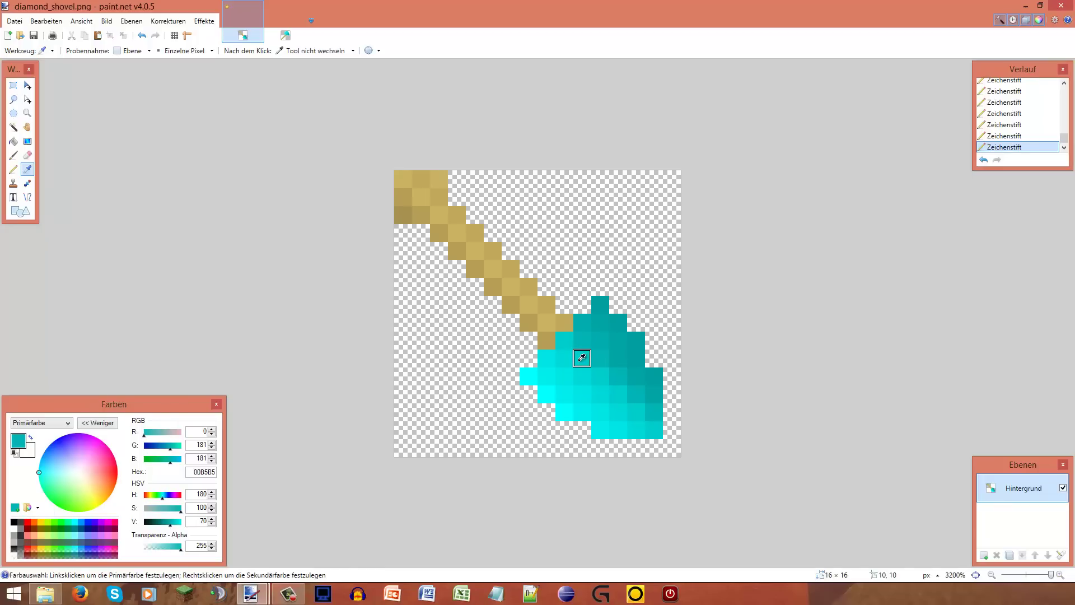
click(583, 358)
click(285, 35)
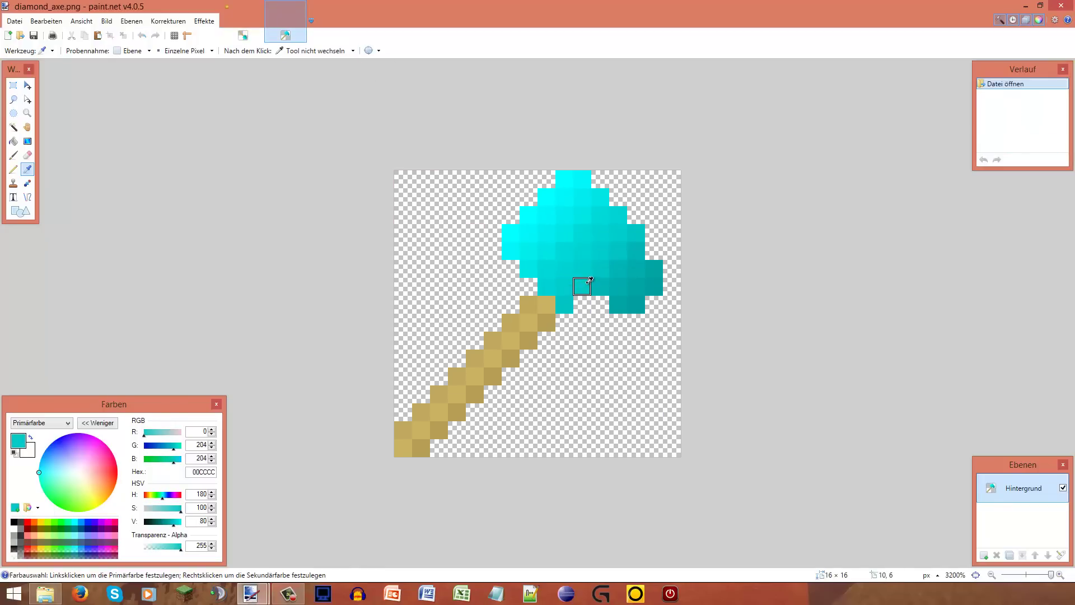
click(589, 281)
key(p)
key(ctrl+Tab)
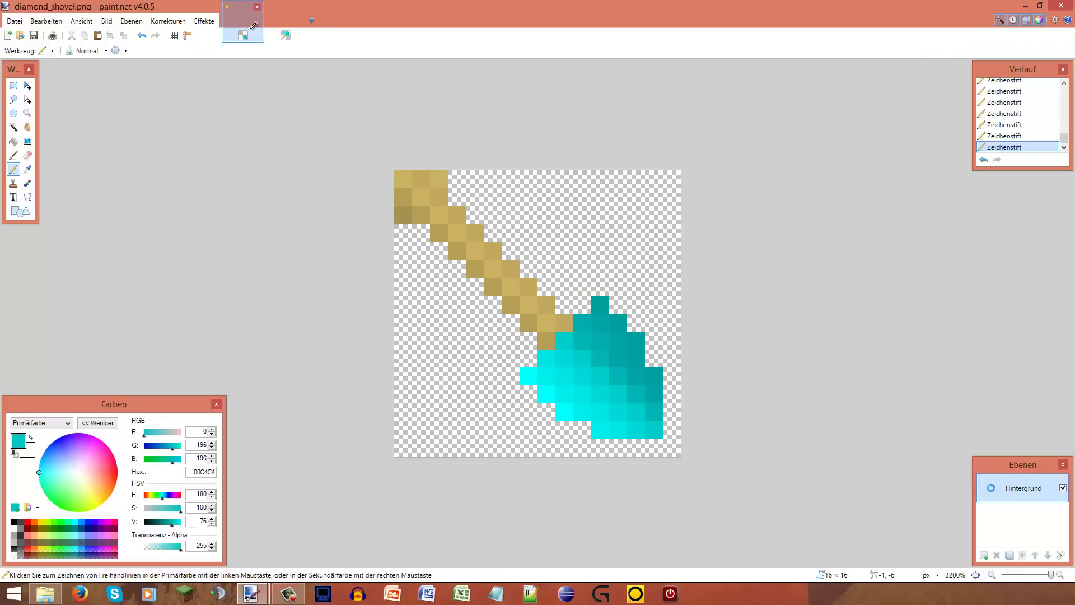
Try 00C4C4 on the upper blade pixels next to the handle, and undo these strokes
click(587, 327)
click(607, 335)
click(591, 336)
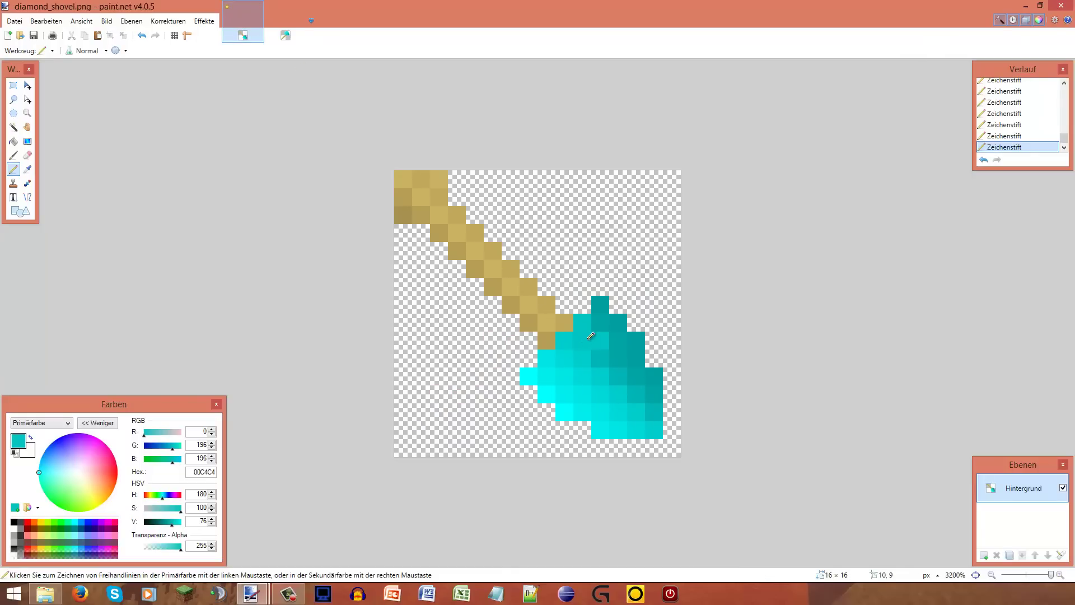
key(ctrl+z)
key(ctrl+z)
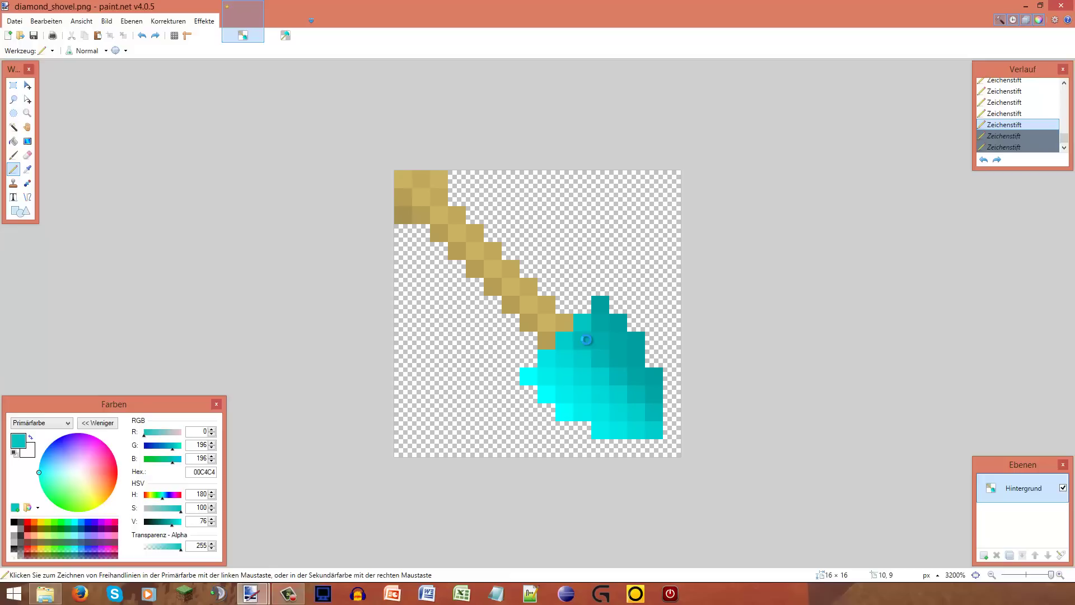
key(ctrl+z)
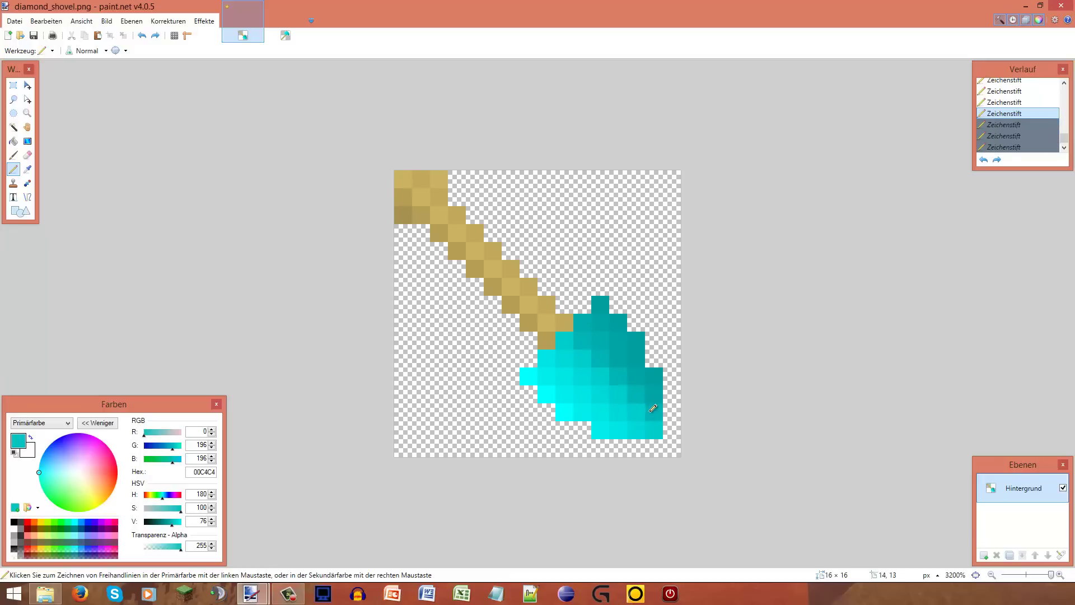
Paint a diagonal band in 00C4C4 from the blade's lower-right edge up to its middle, undoing the surplus last stroke
mouse_move(653, 409)
mouse_down()
mouse_move(646, 384)
mouse_move(625, 375)
mouse_up()
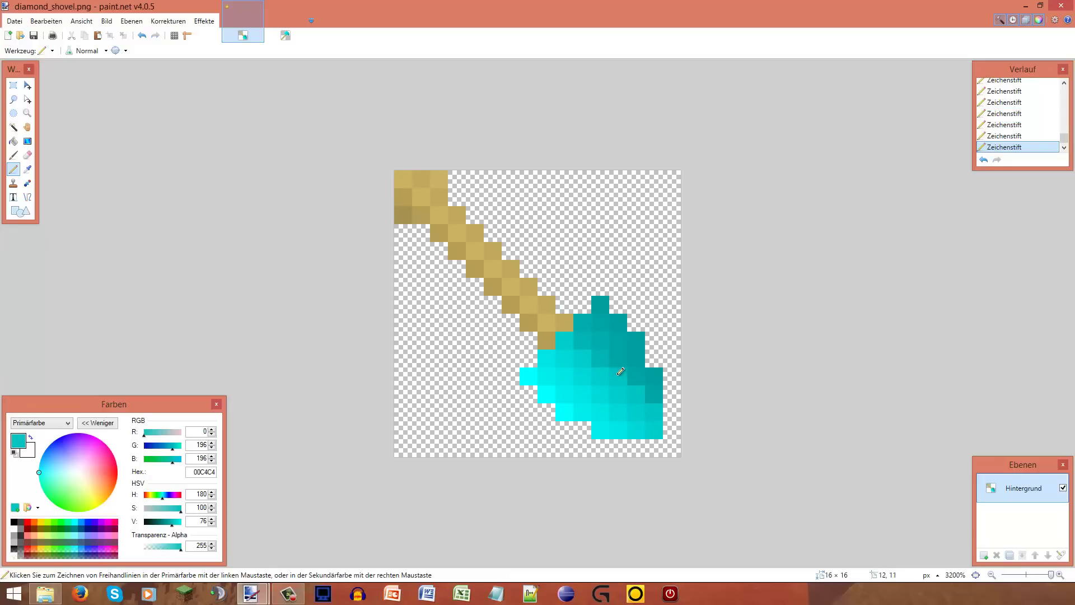
click(605, 358)
key(ctrl+z)
Resample 00B5B5 from the blade and paint the next darker diagonal band, from the pixel beside the handle to the right edge
ctrl+click(588, 339)
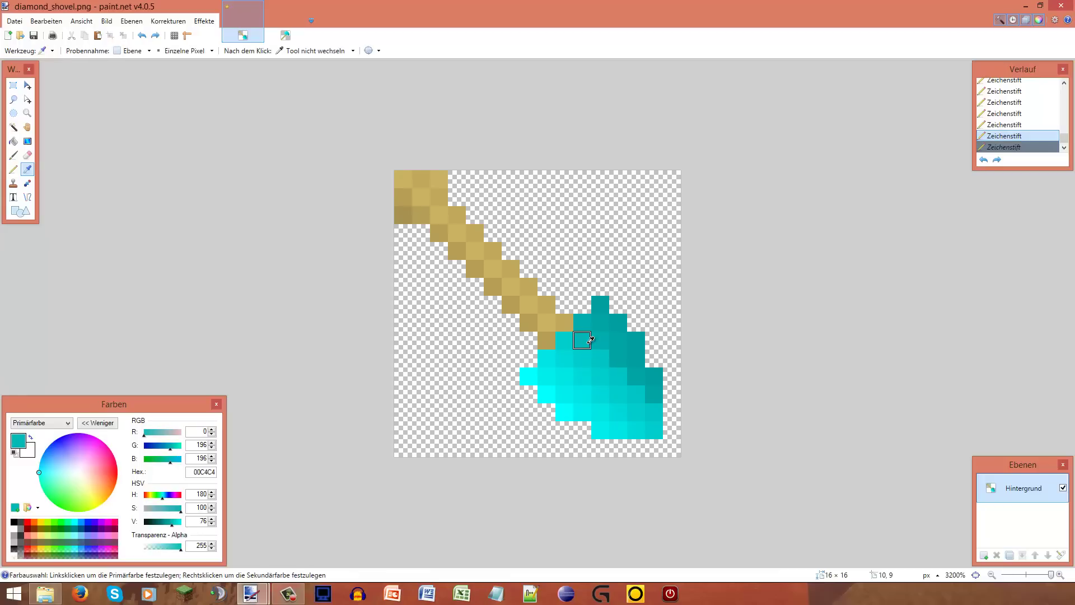
key(o)
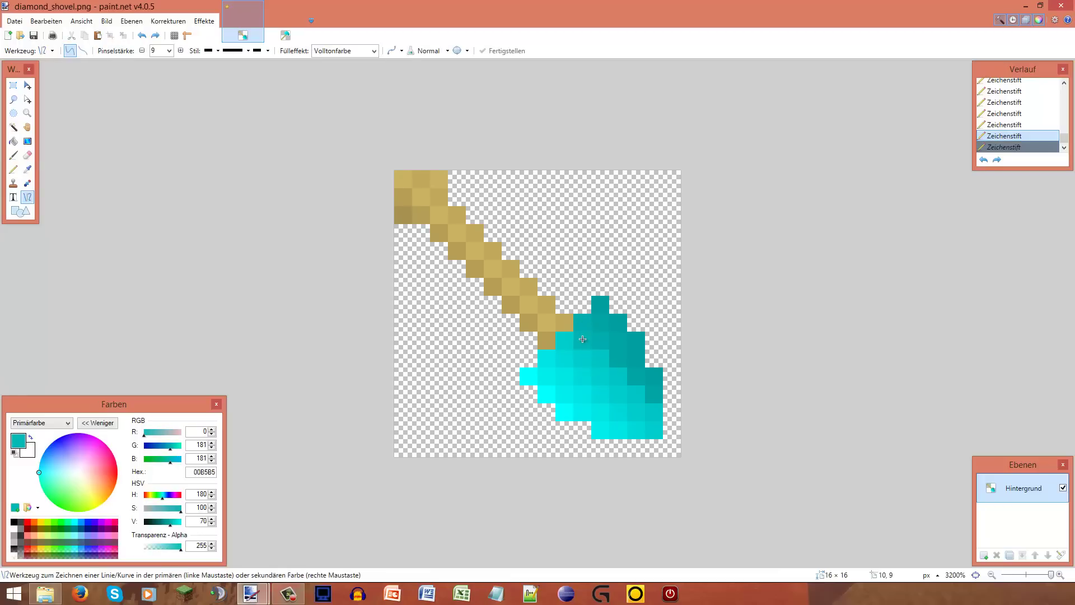
key(p)
click(582, 323)
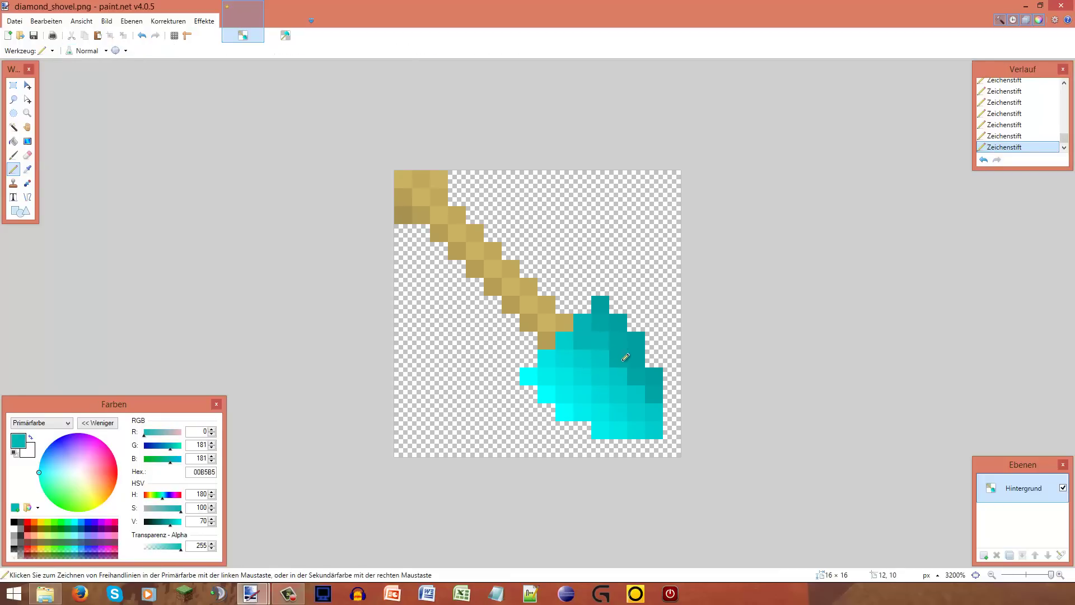
drag(626, 357, 651, 386)
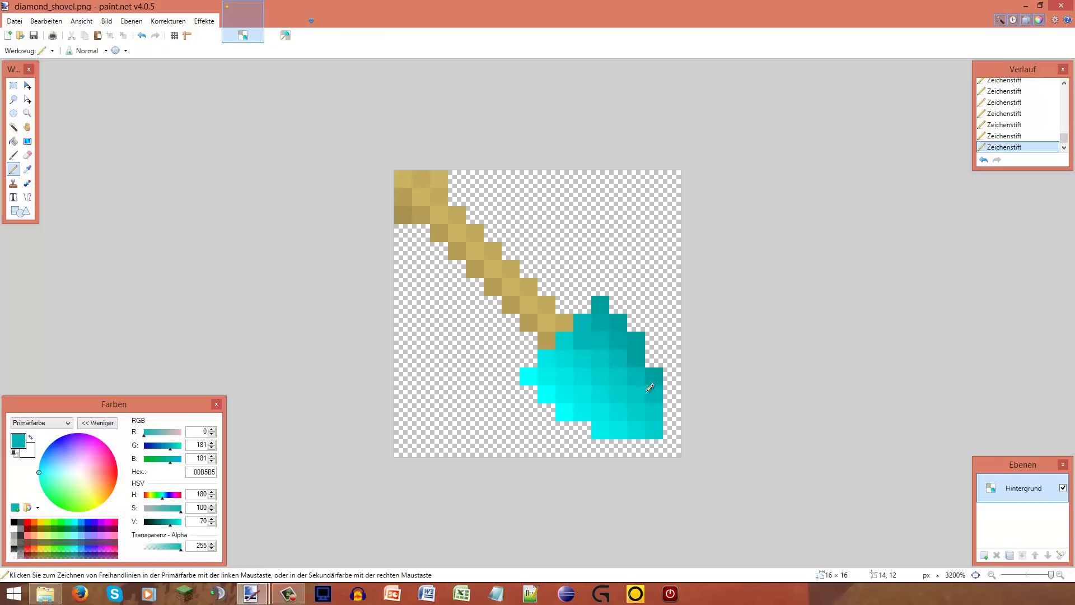
Resample 00C4C4 from the blade's middle, retouch the band beside the handle, and check the overall shading
ctrl+click(602, 356)
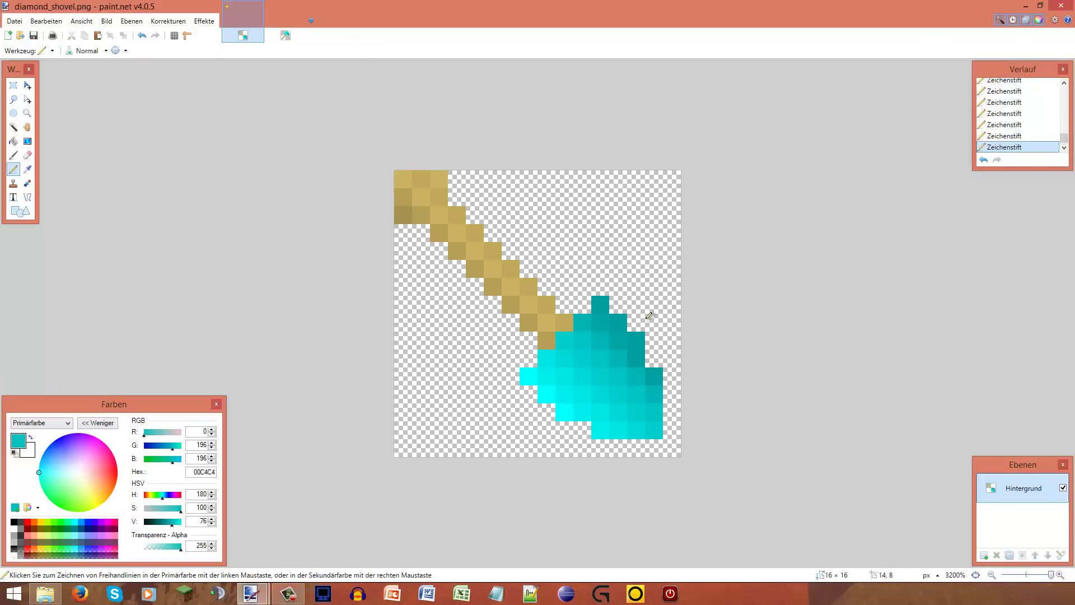
scroll(647, 312, down, 4)
scroll(646, 309, up, 4)
Pick 00ADAD and 00A5A5 from diamond_axe in turn to retouch the darkest pixels along the shovel blade's upper-right edge
click(285, 36)
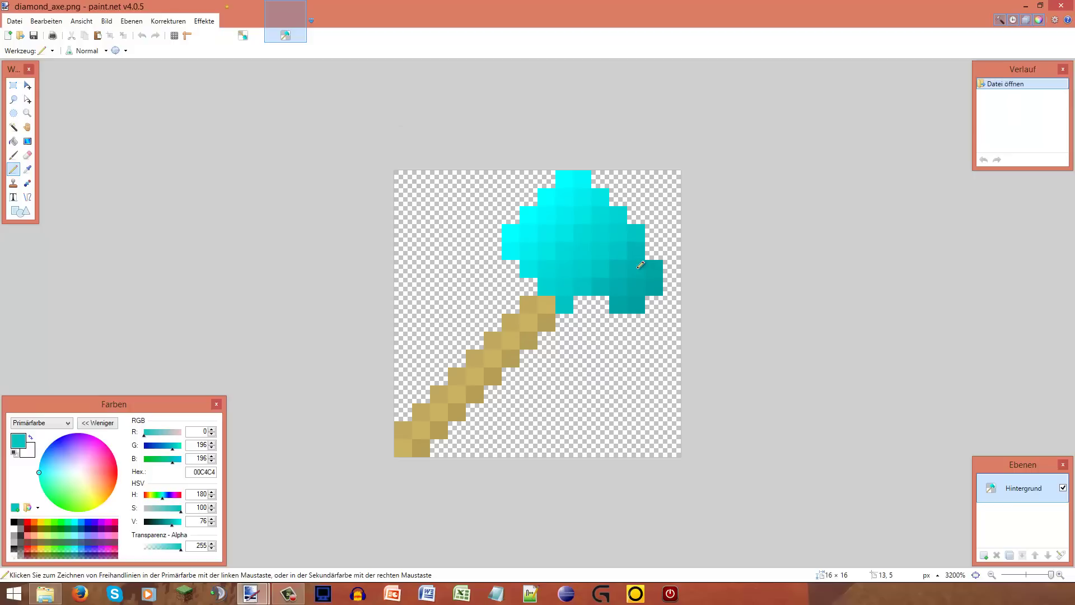
click(249, 28)
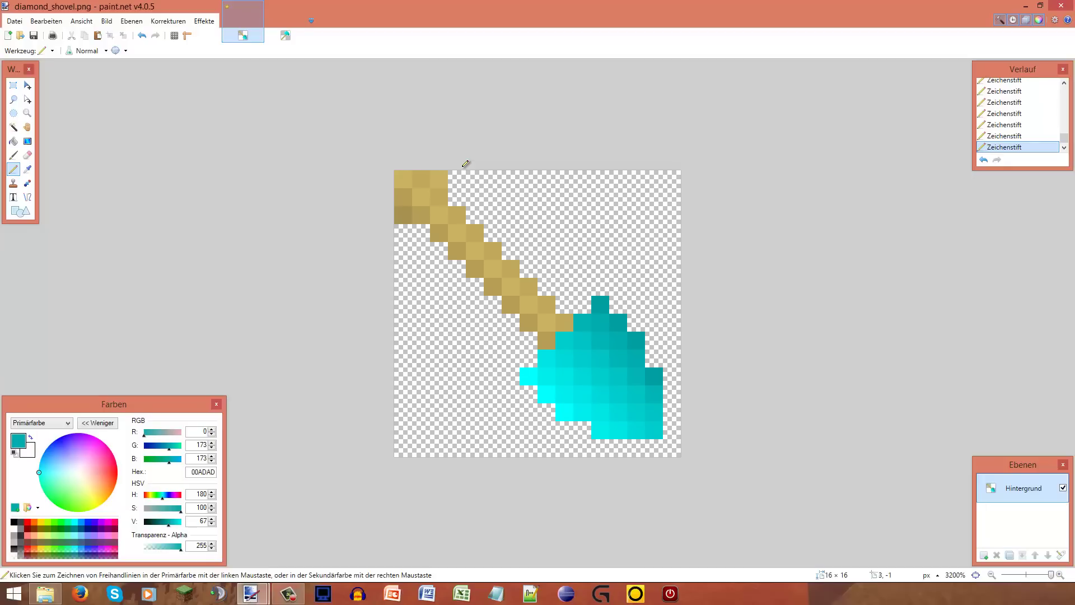
click(286, 34)
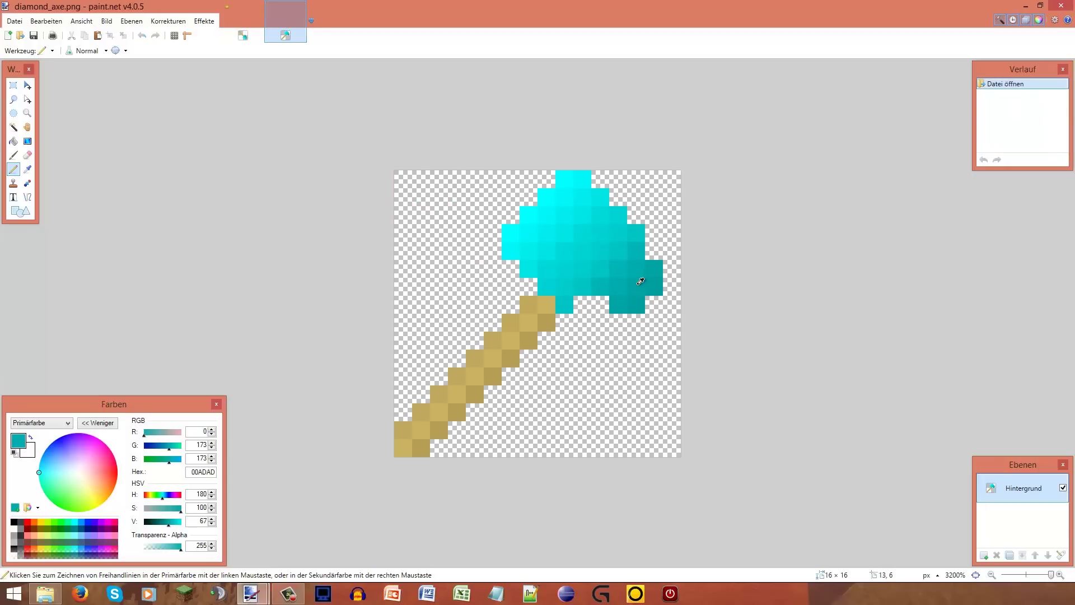
click(259, 34)
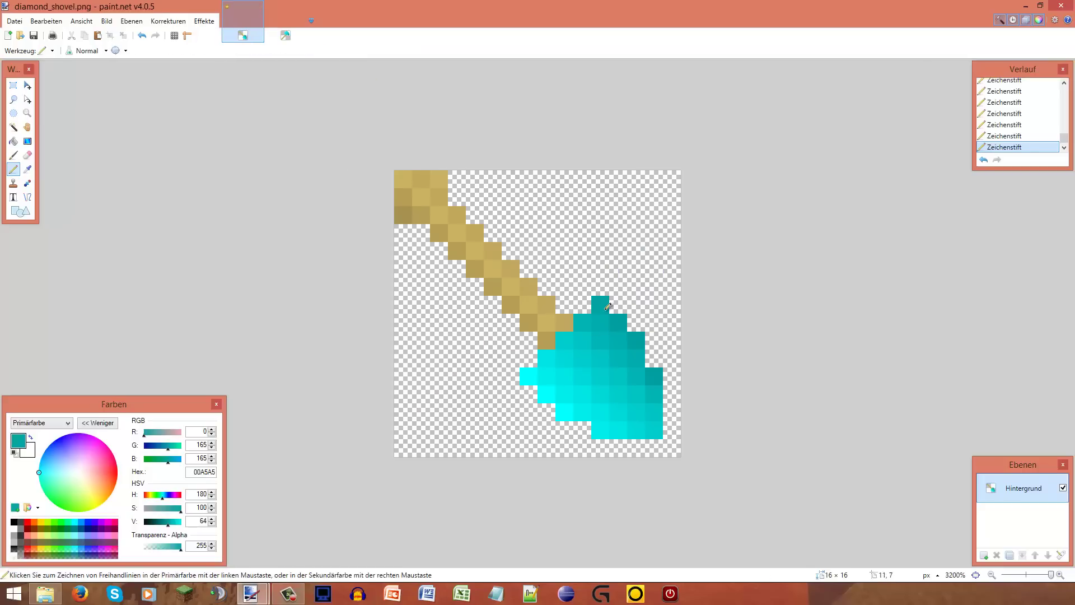
scroll(619, 340, down, 5)
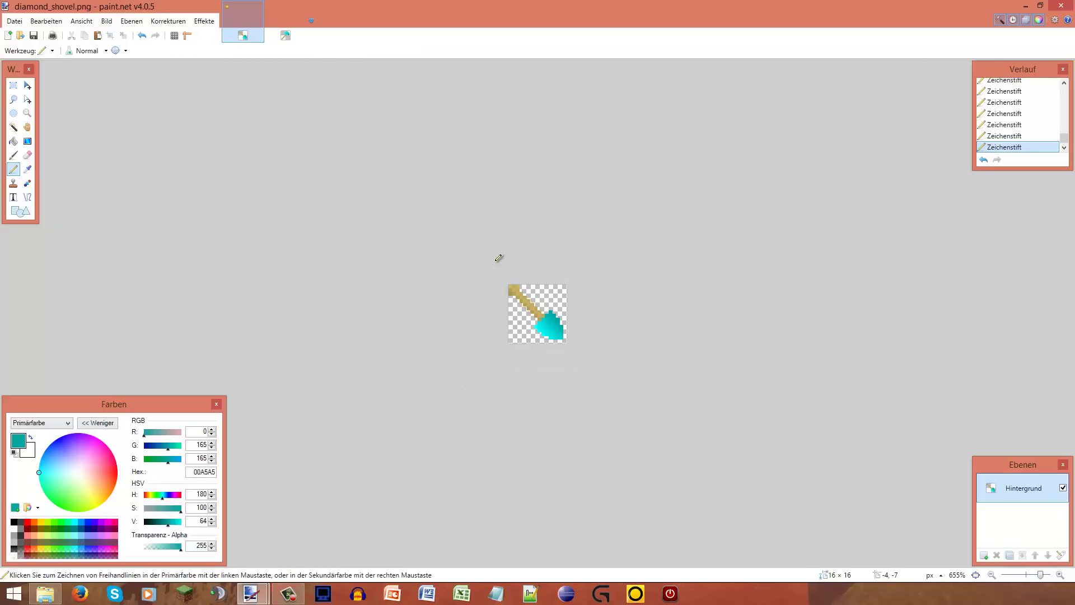
scroll(646, 367, up, 5)
scroll(569, 380, down, 5)
scroll(576, 321, up, 5)
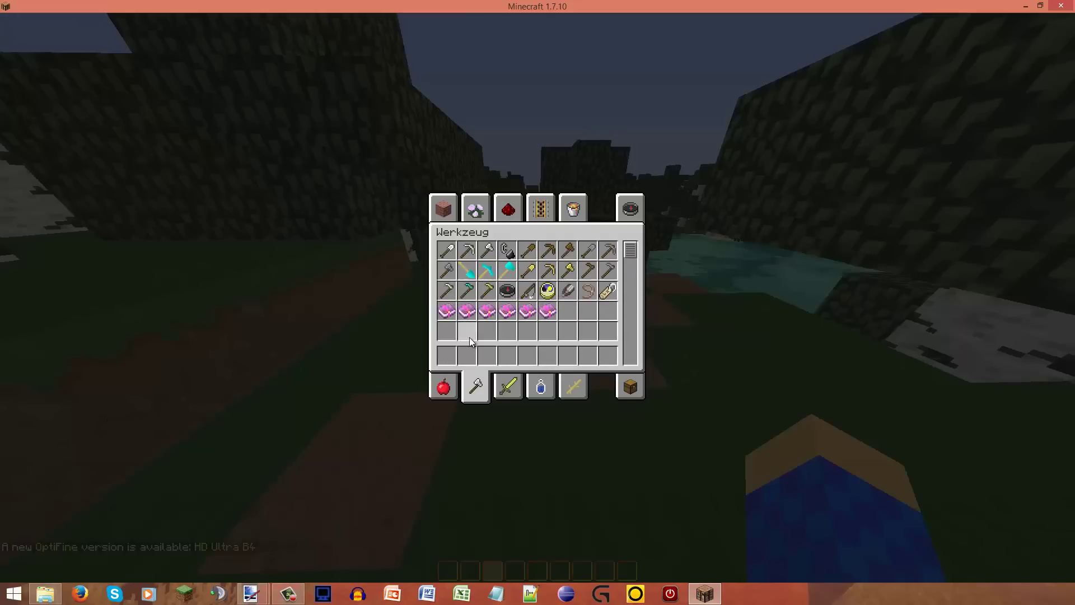
In Minecraft, place the diamond shovel in the first hotbar slot and view its new texture in hand
click(466, 270)
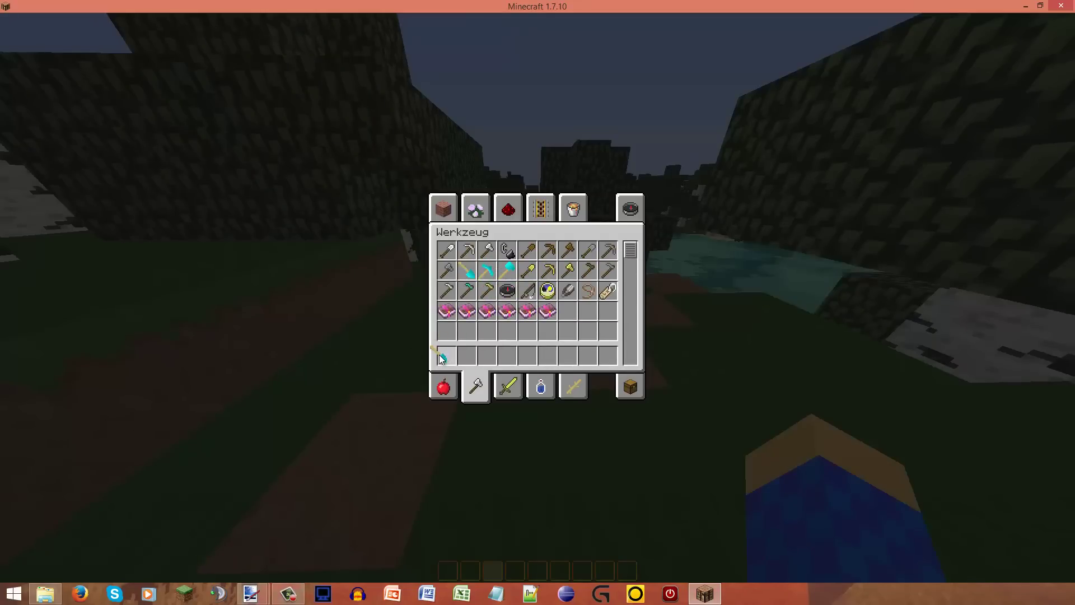
click(440, 354)
key(Escape)
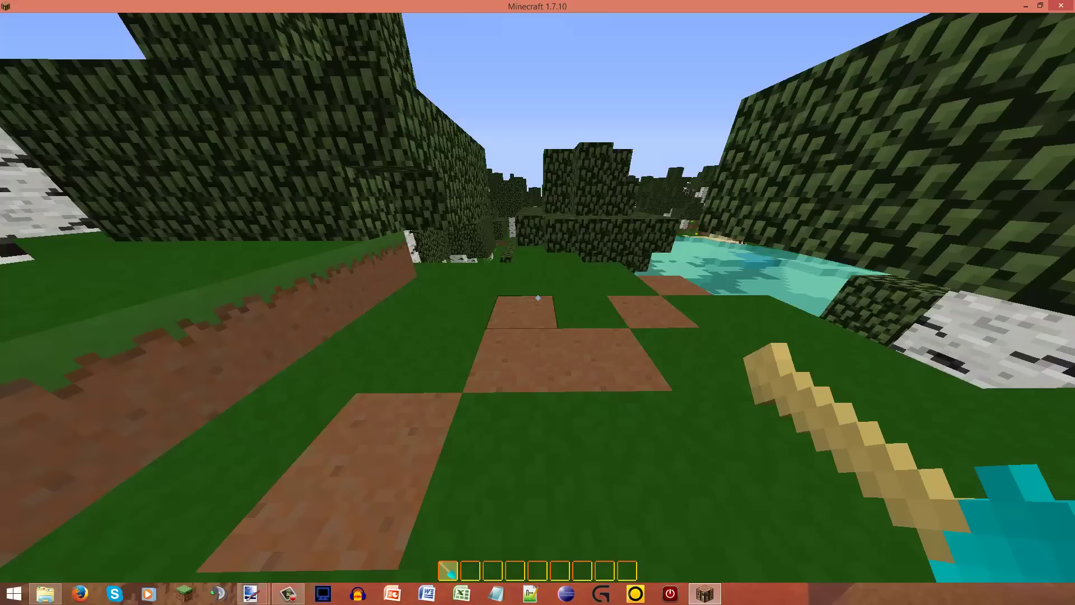
key(e)
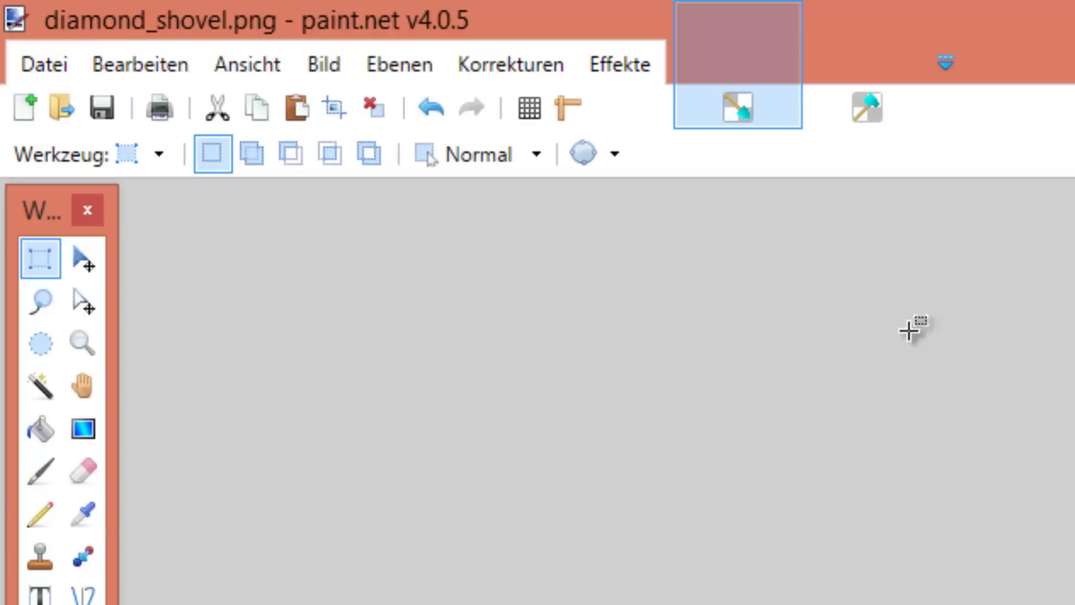
Rotate the diamond_shovel image by 180°
click(342, 64)
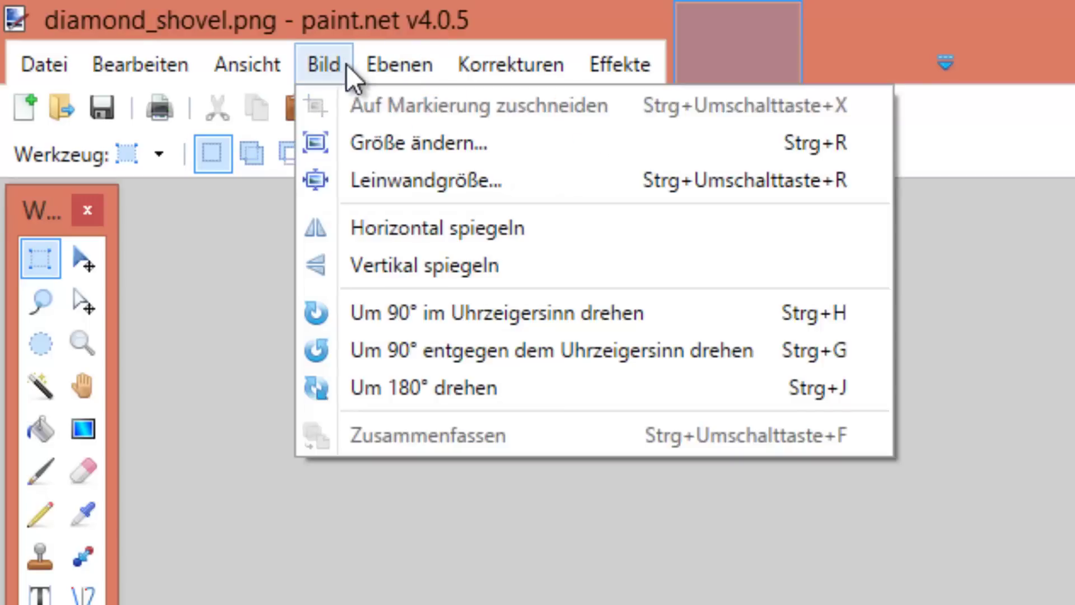
click(404, 375)
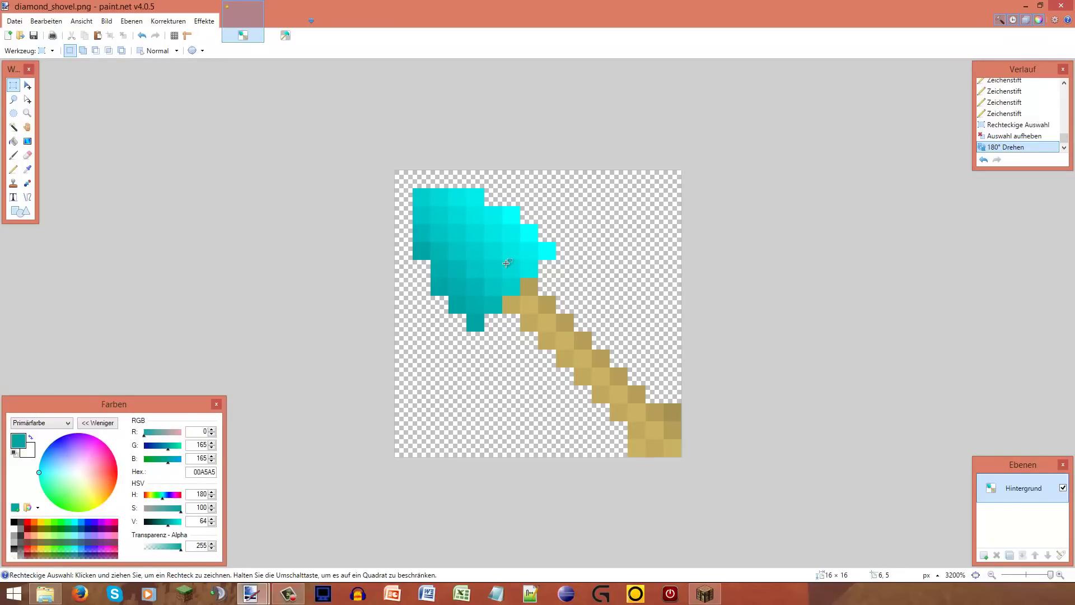
Compare the rotated diamond_shovel texture with diamond_axe, examining the shovel both reduced and enlarged
click(274, 31)
click(253, 29)
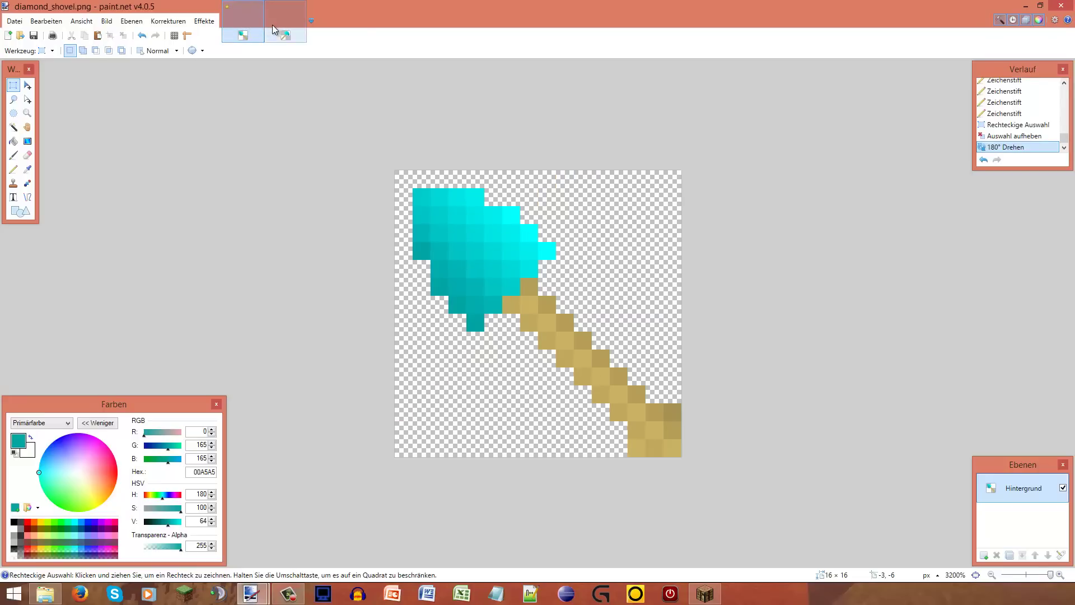
click(273, 28)
click(262, 29)
scroll(417, 192, down, 3)
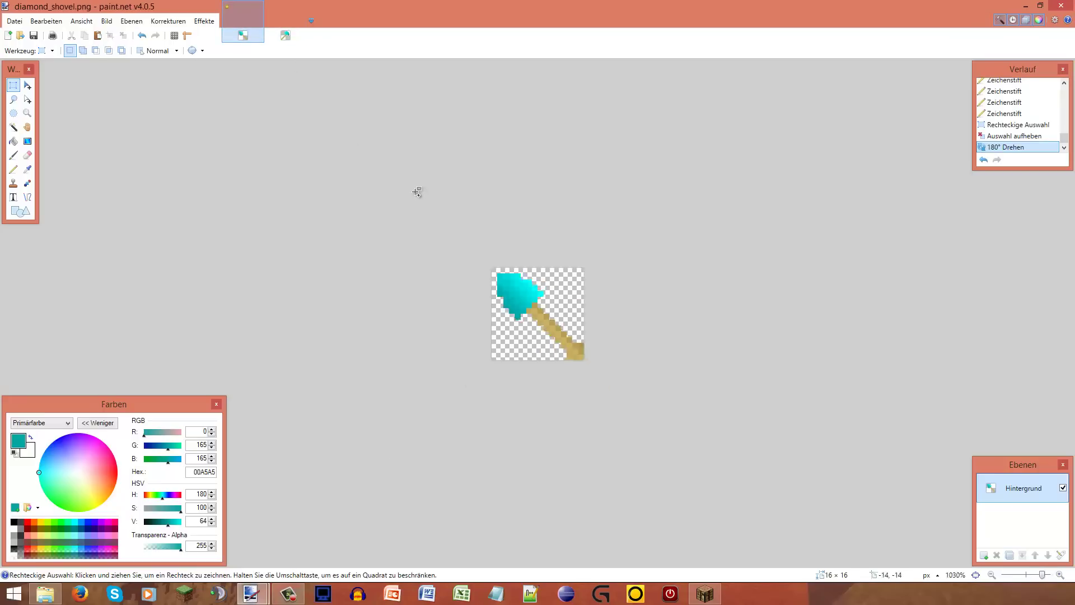
scroll(442, 211, up, 3)
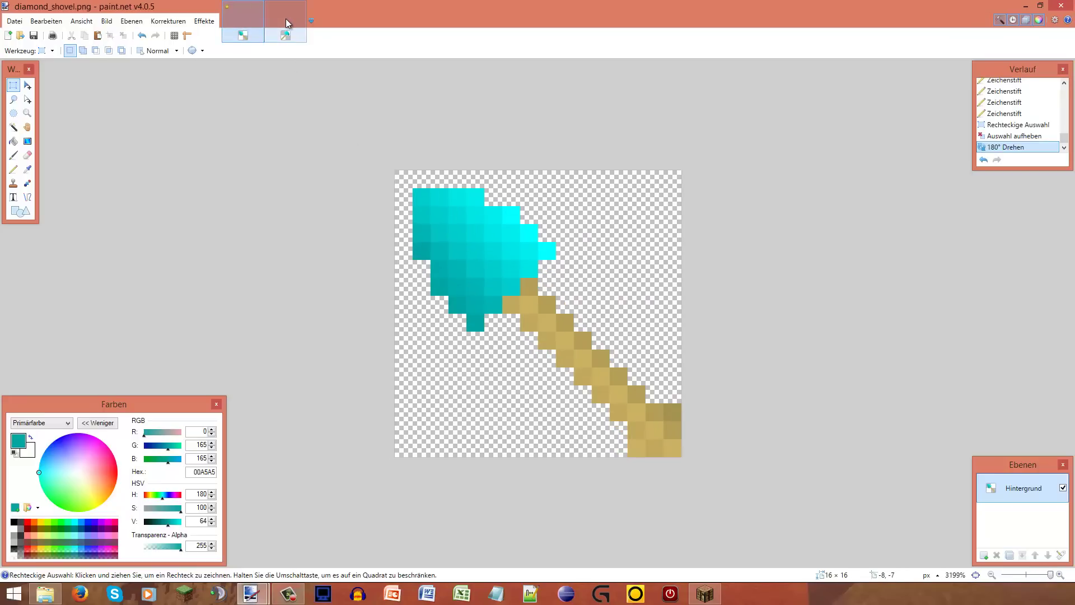
click(280, 25)
click(254, 23)
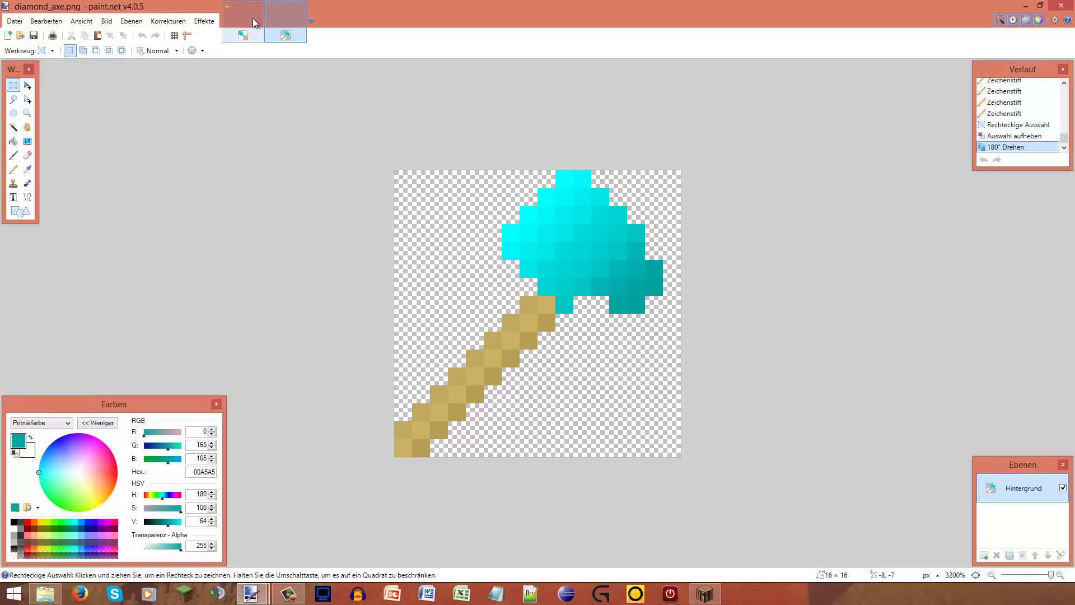
scroll(514, 274, down, 3)
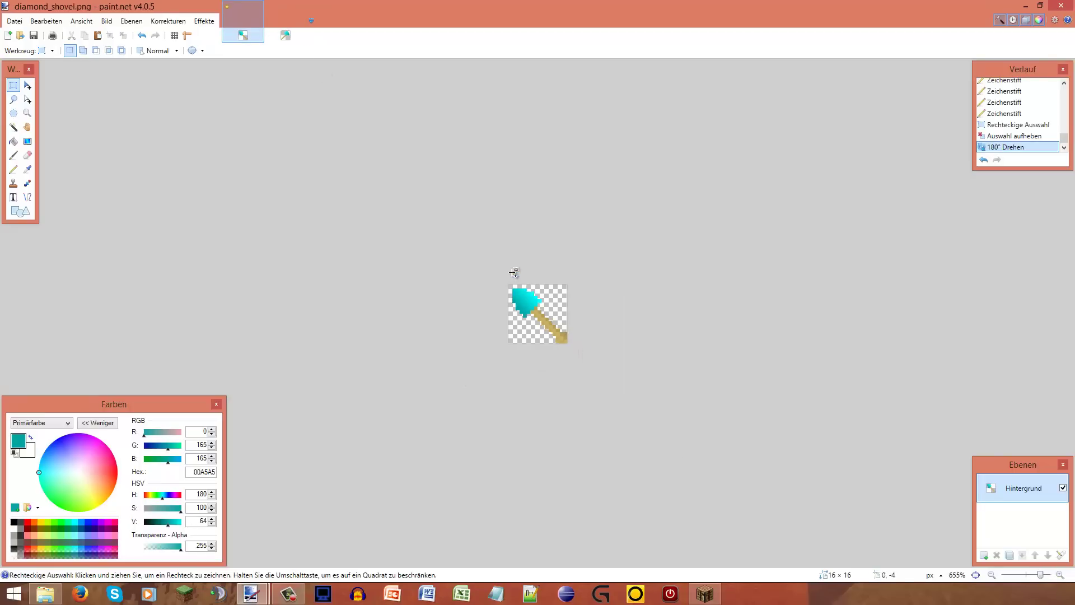
scroll(514, 274, up, 3)
Switch to Minecraft, reload the resource pack textures, and view the rotated diamond shovel in hand
click(705, 593)
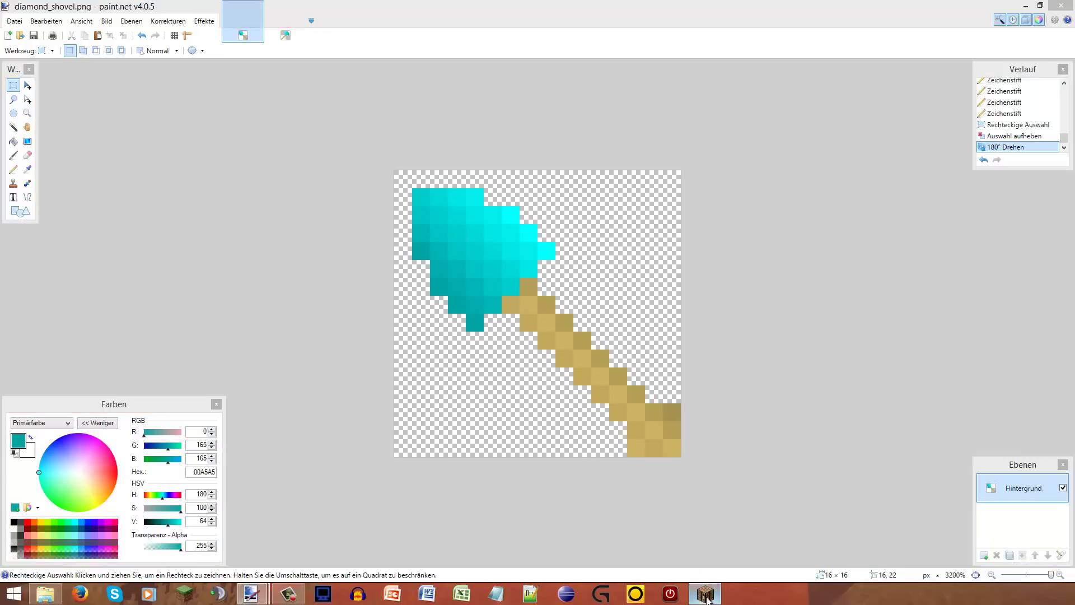
key(e)
key(F3)
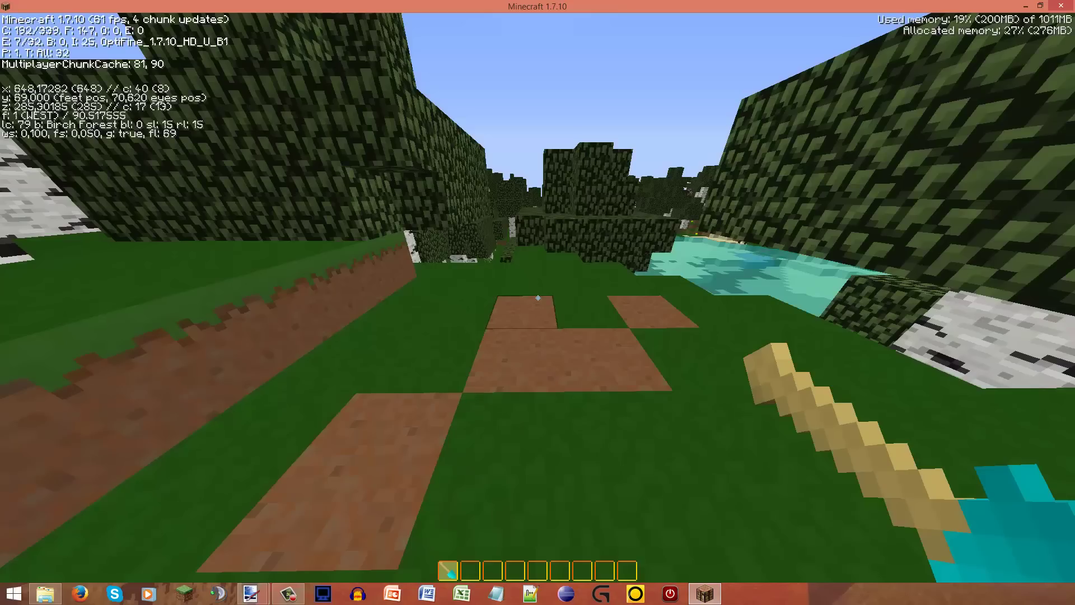
click(427, 187)
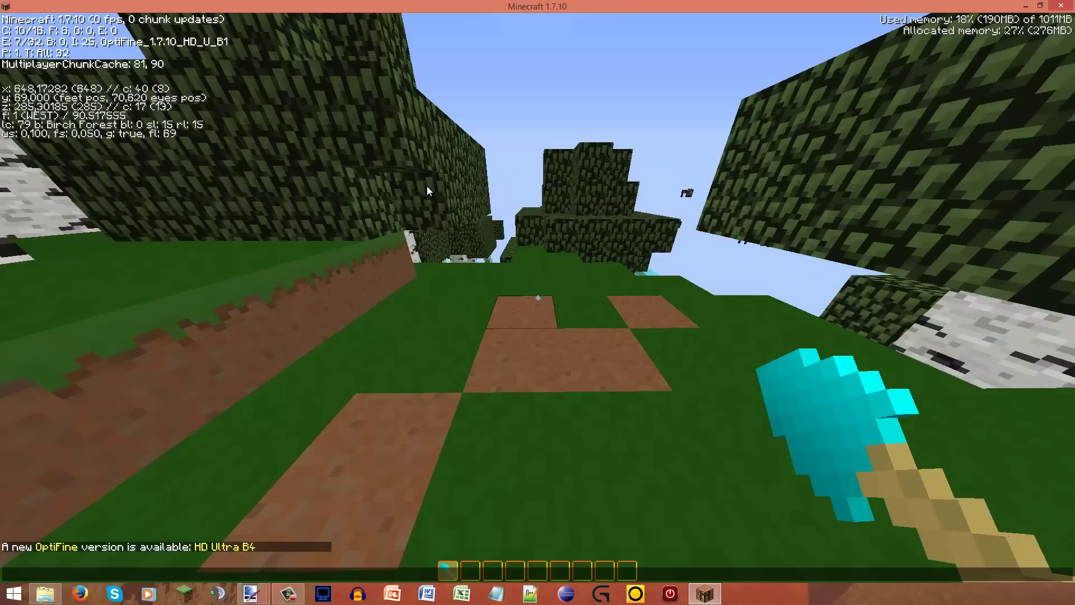
key(F3)
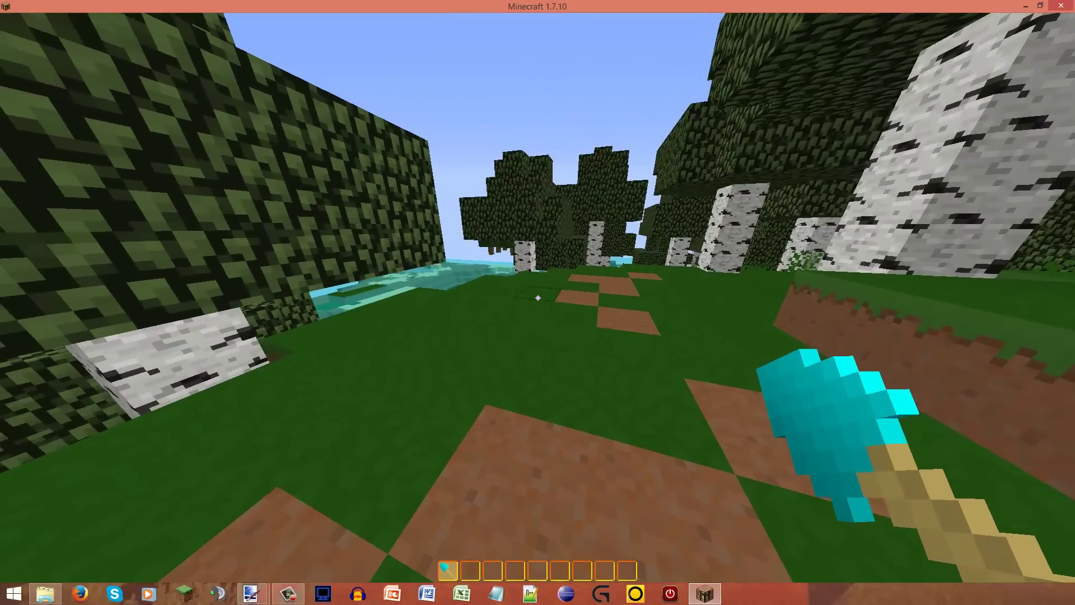
Place the diamond pickaxe, diamond axe and diamond sword in the second, third and fourth hotbar slots
key(e)
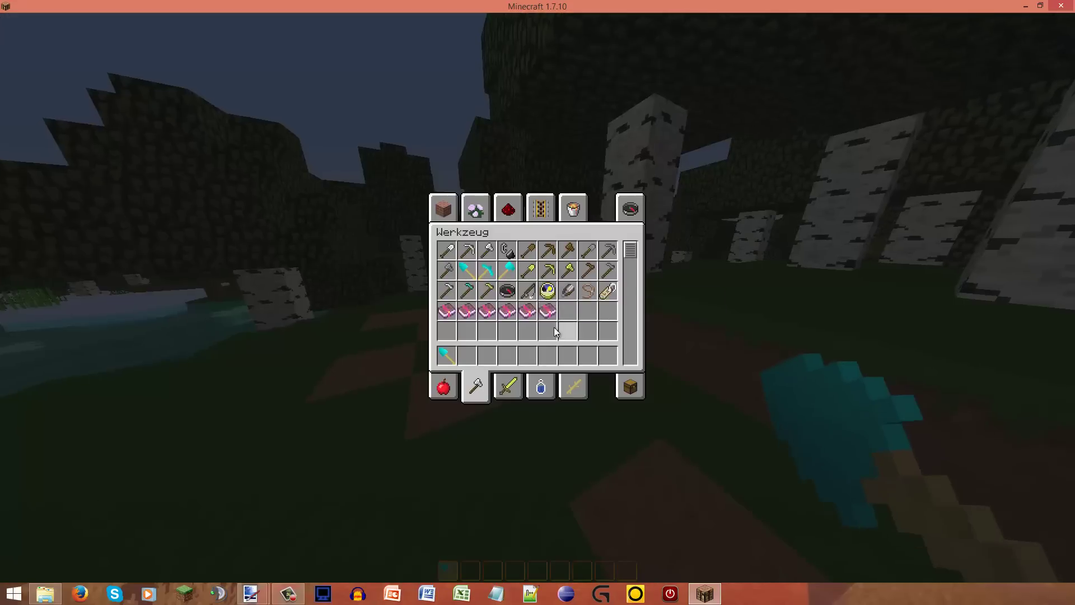
click(485, 269)
click(468, 354)
click(512, 270)
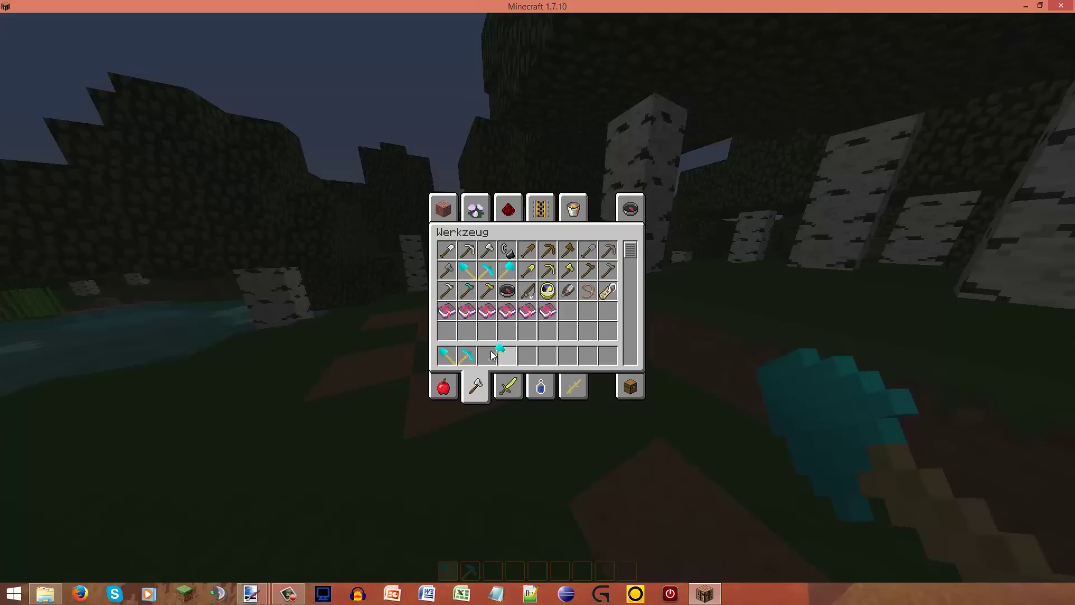
click(486, 354)
click(508, 386)
click(547, 250)
click(527, 355)
click(510, 359)
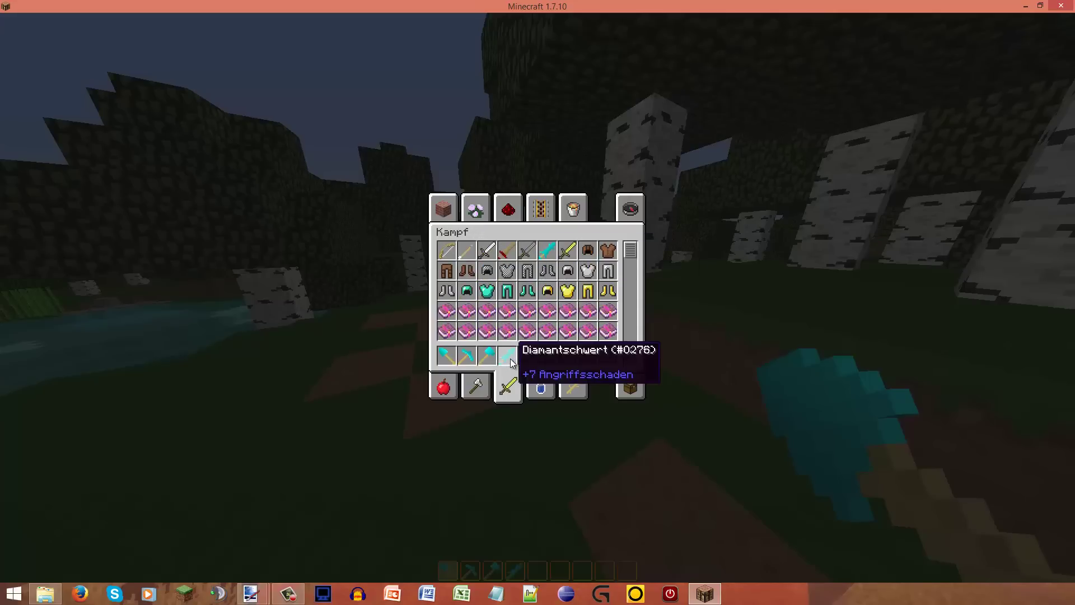
key(e)
Cycle through the hotbar to compare the textures of the diamond shovel, pickaxe, axe and sword in hand
key(2)
key(3)
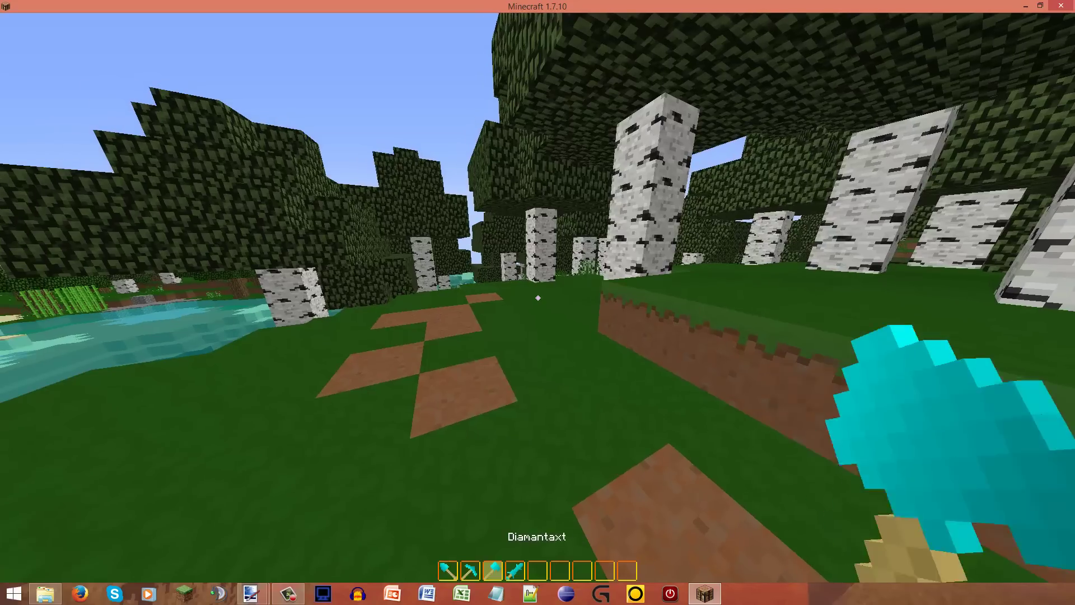
key(4)
key(3)
key(1)
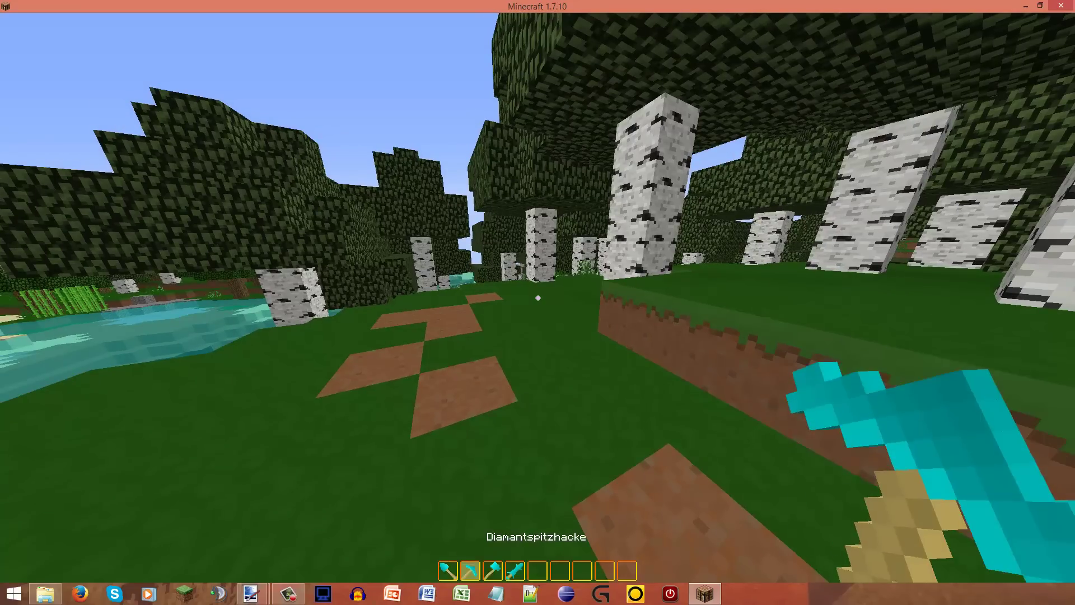
key(3)
key(4)
key(5)
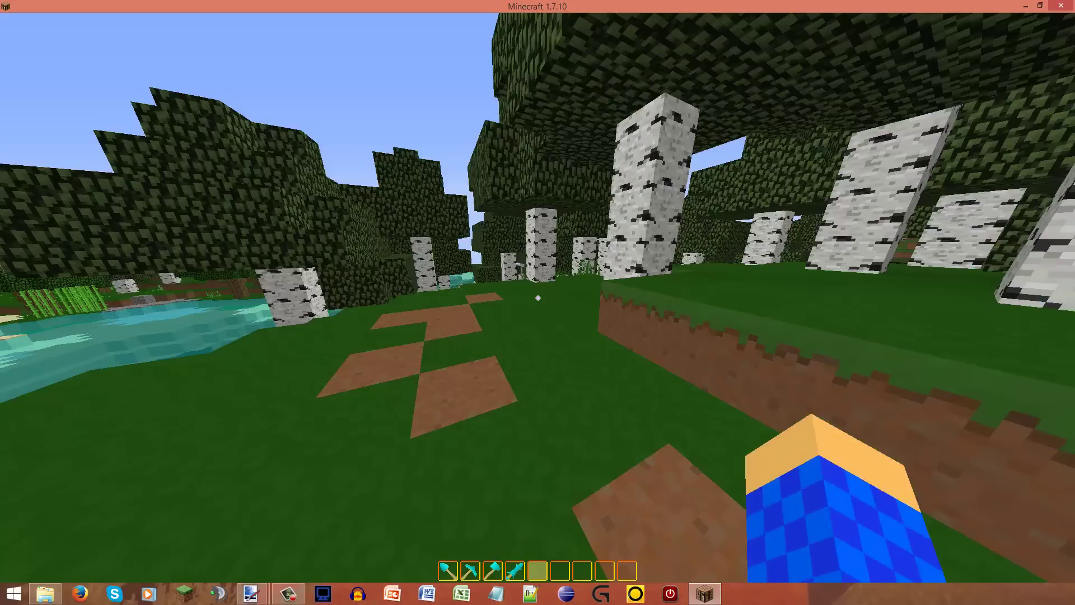
key(4)
key(3)
key(2)
key(3)
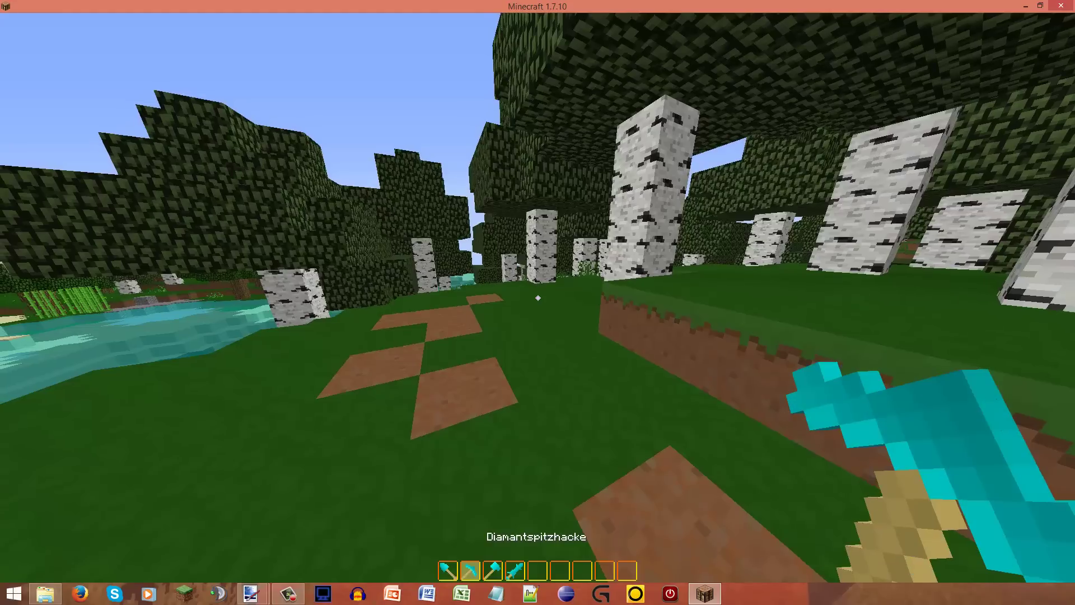
key(1)
key(3)
key(4)
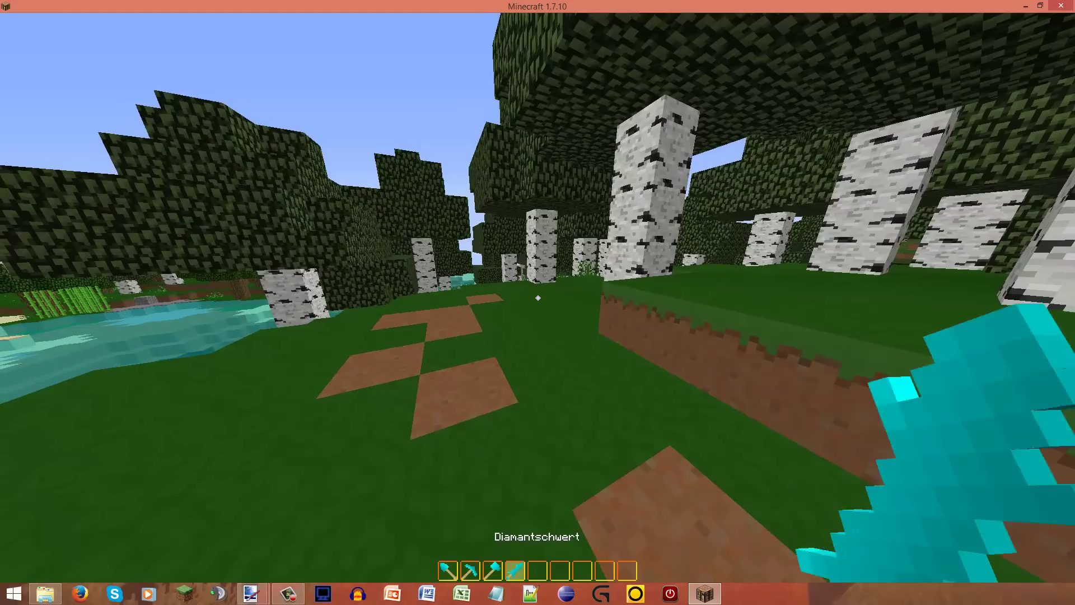
Equip the diamond shovel and dig a pit in the grass and dirt to see its texture in use
key(1)
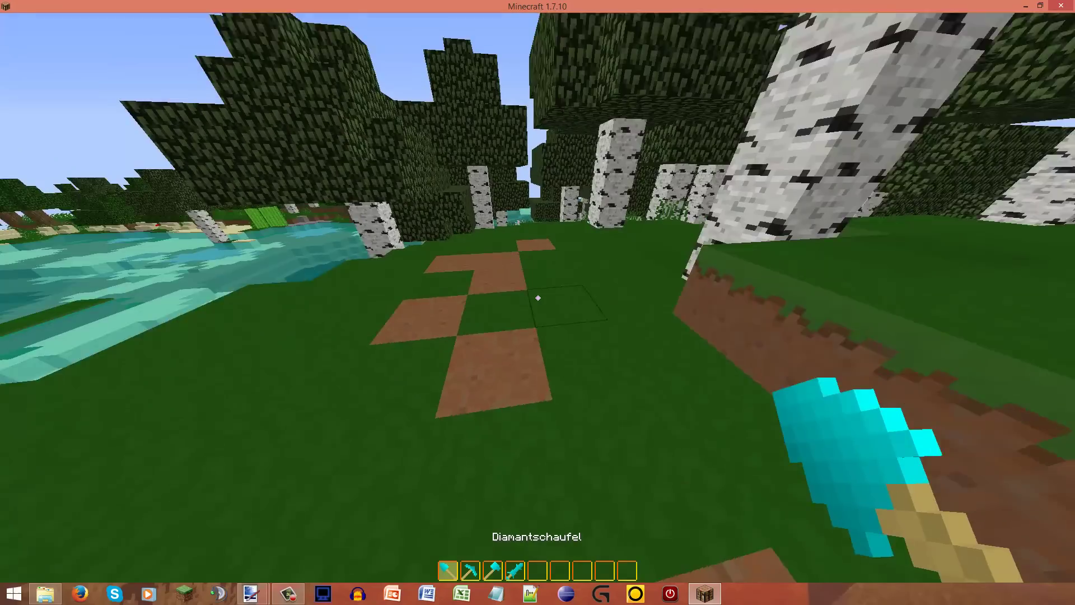
click(538, 298)
click(538, 298)
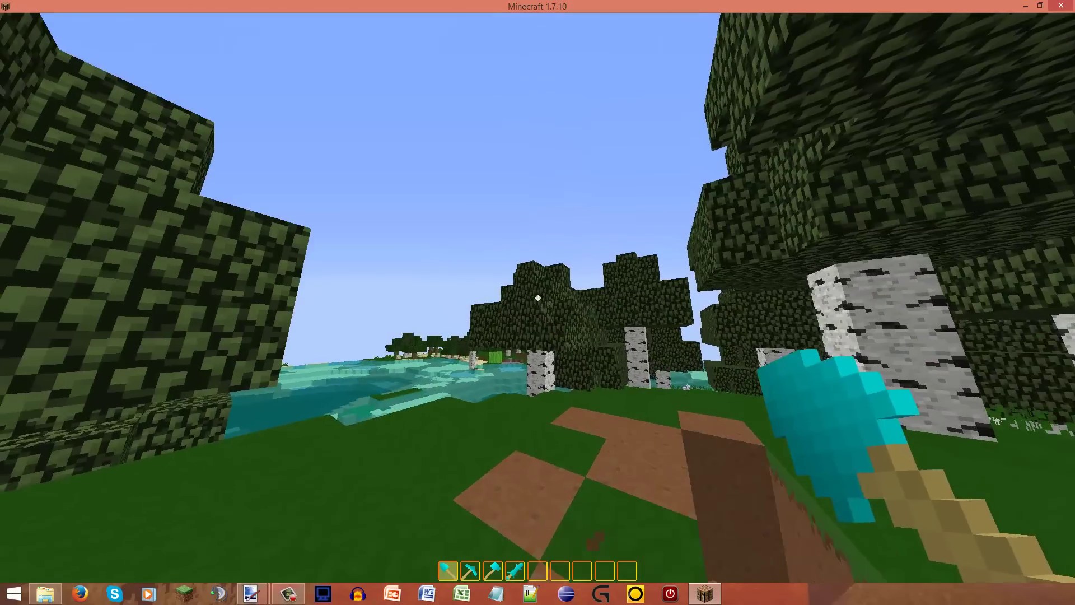
click(538, 298)
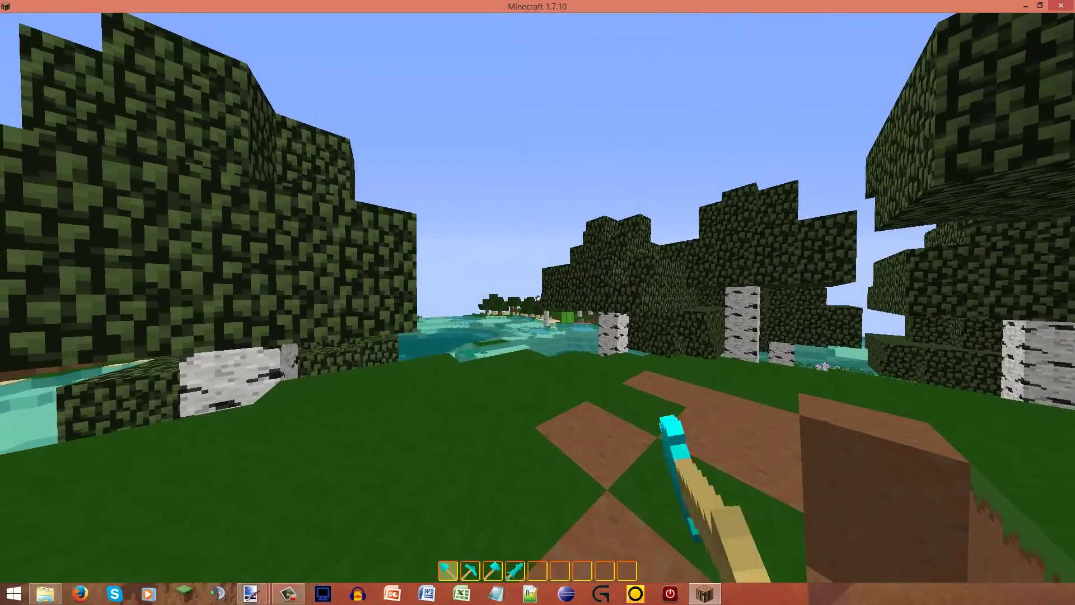
click(537, 298)
click(537, 297)
click(538, 298)
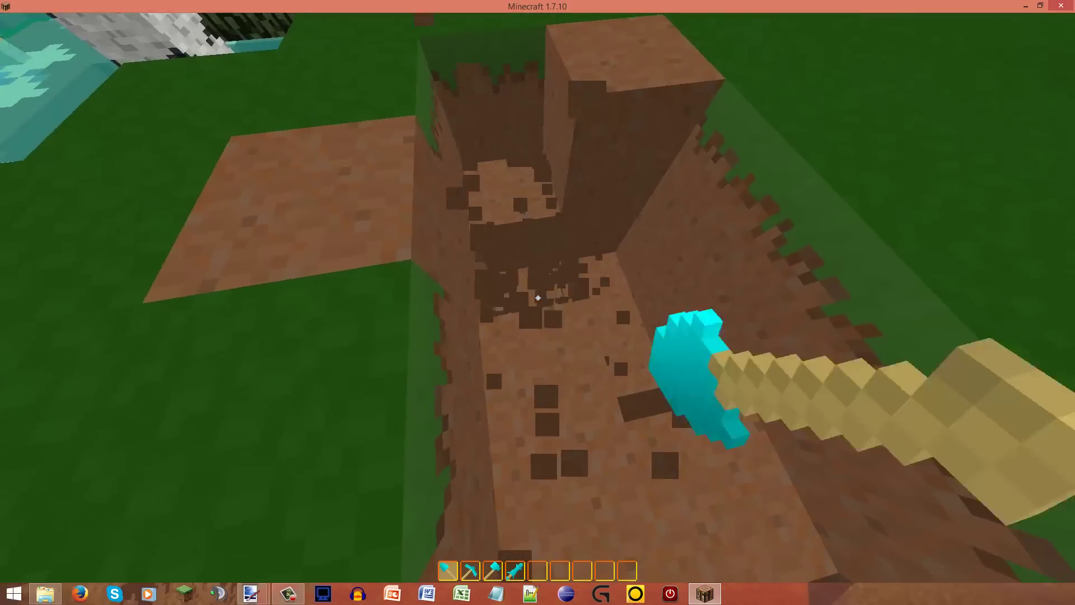
click(538, 298)
click(538, 298)
click(537, 298)
click(537, 298)
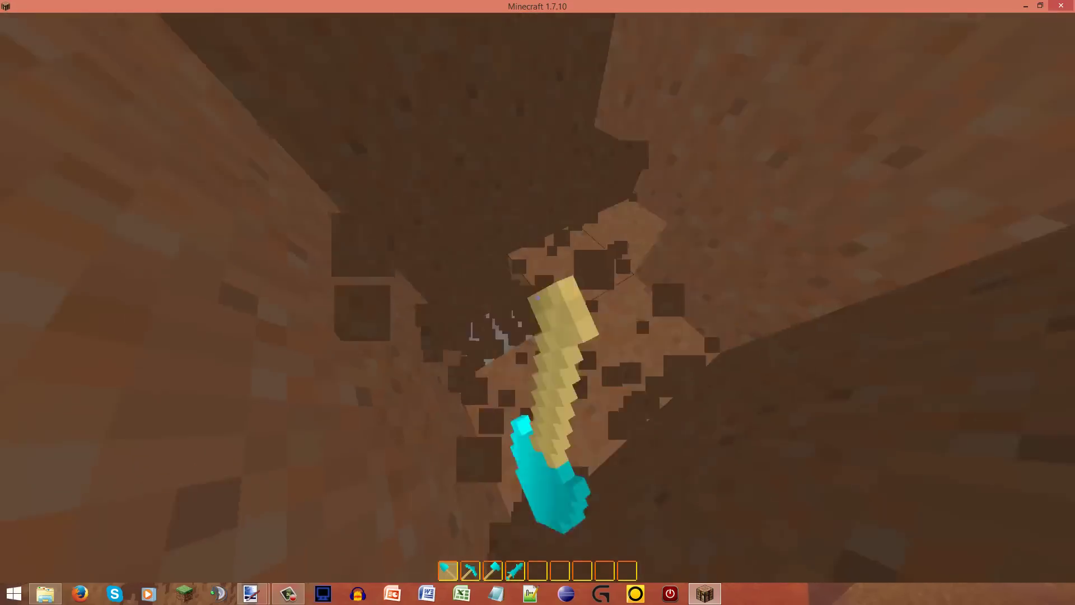
click(538, 298)
click(537, 298)
click(538, 298)
click(538, 298)
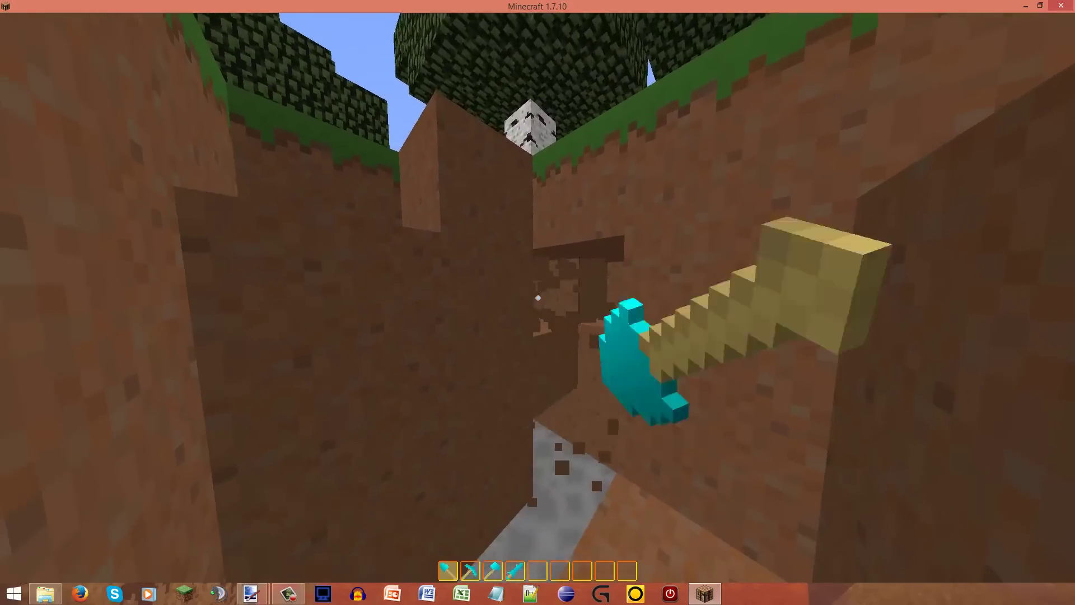
click(537, 298)
click(537, 297)
click(537, 298)
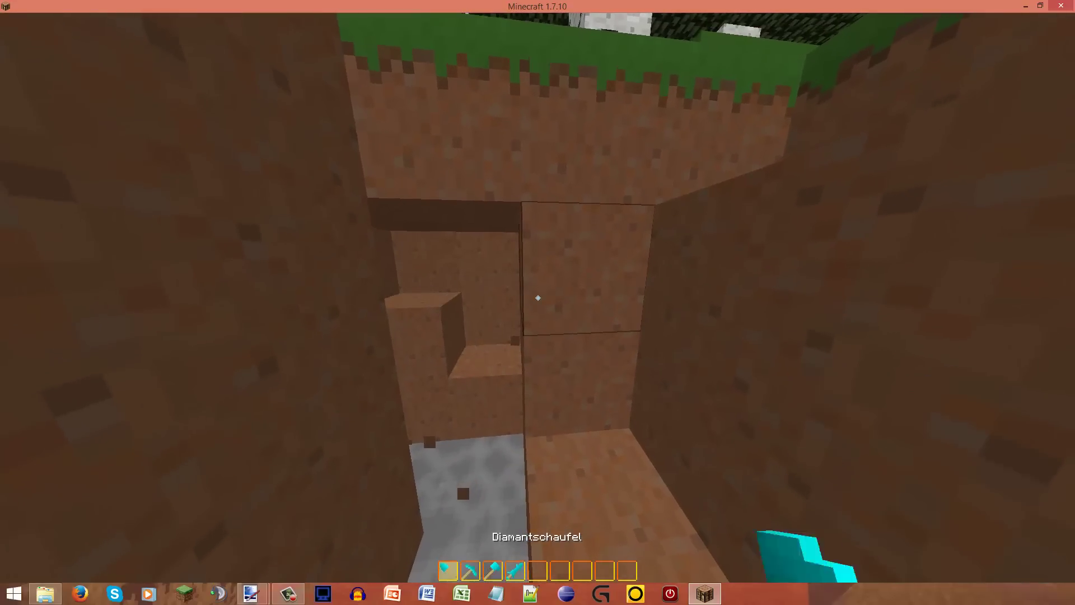
click(538, 297)
Put a dirt block in the fifth hotbar slot and refill the dug pit with dirt
key(6)
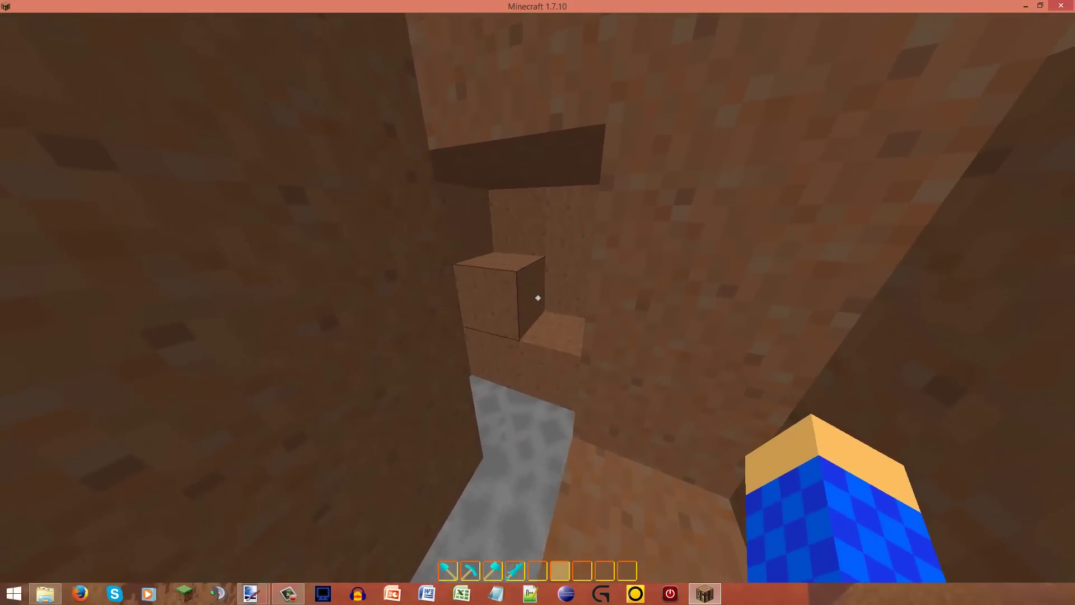
key(space)
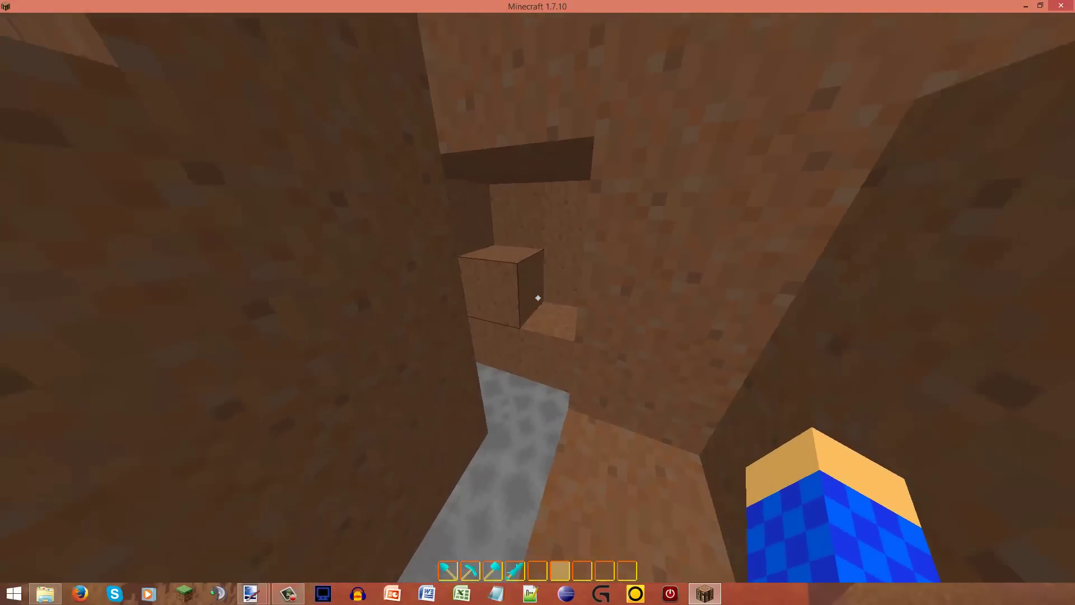
key(5)
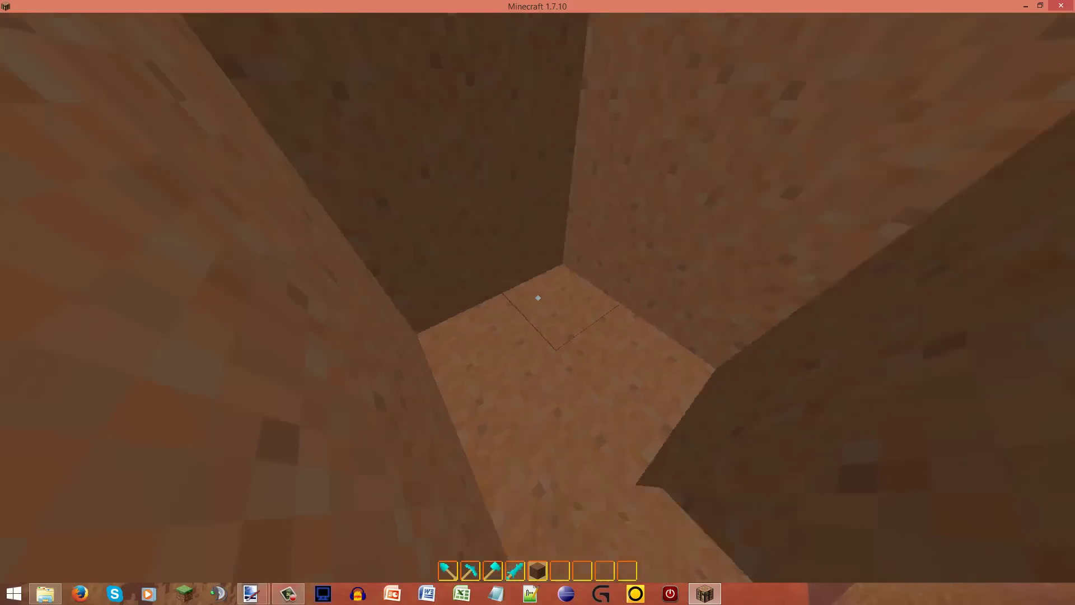
key(space)
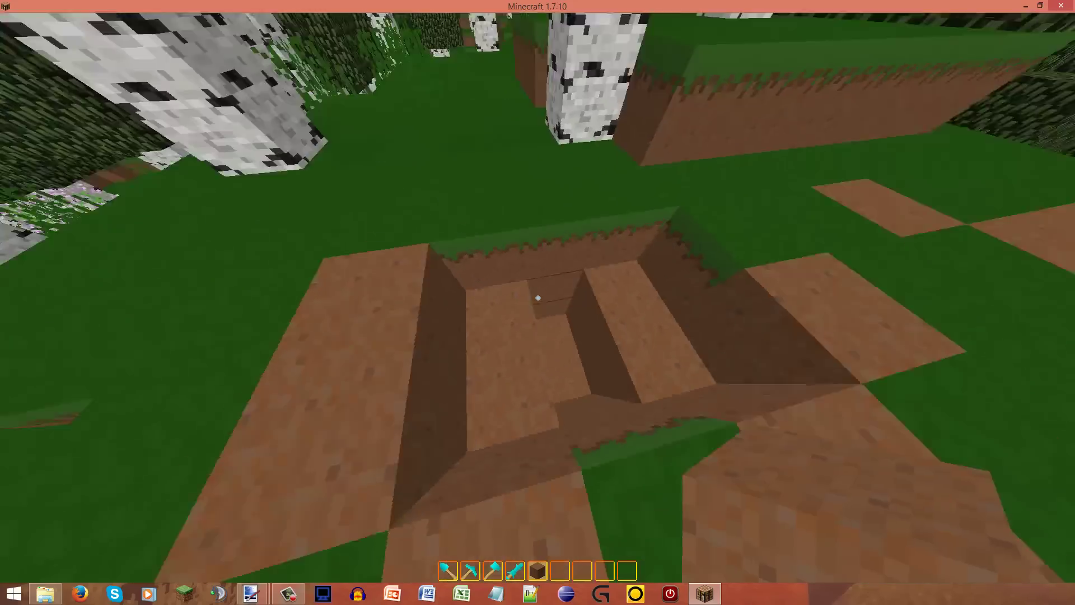
key(space)
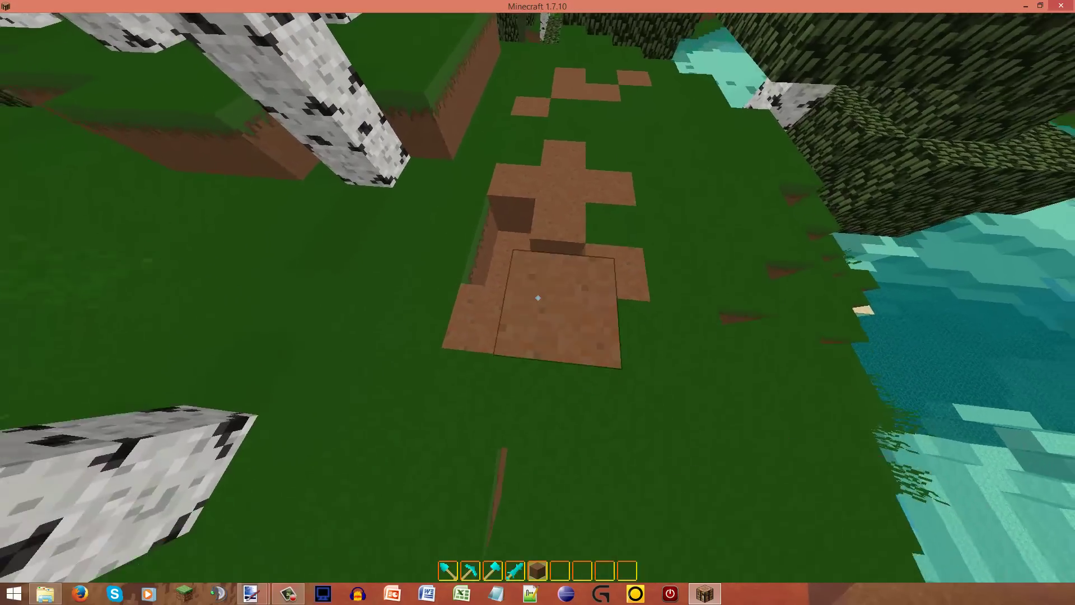
key(shift)
click(538, 298)
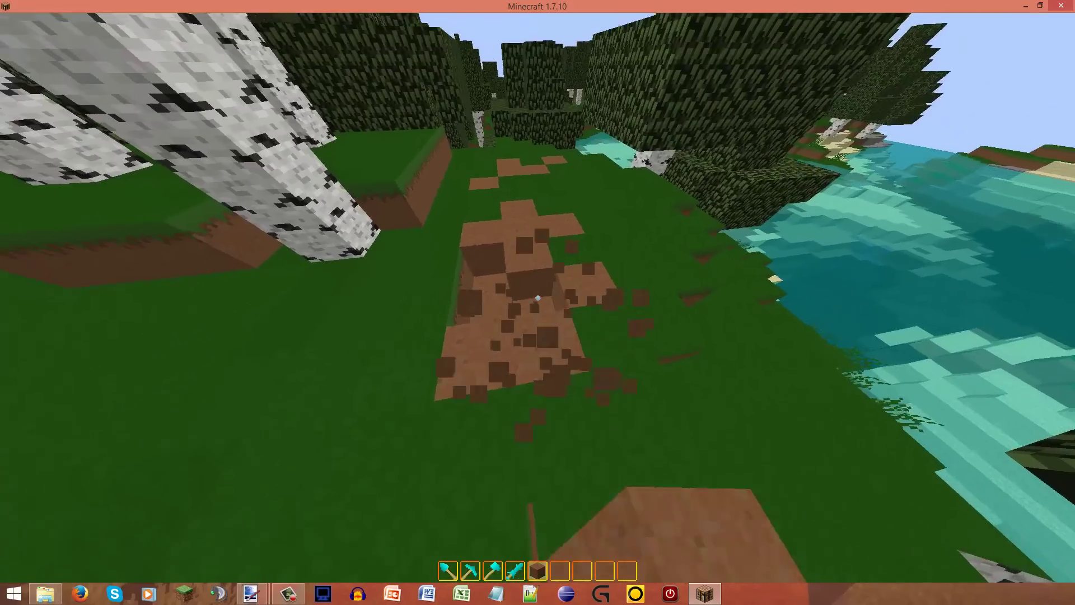